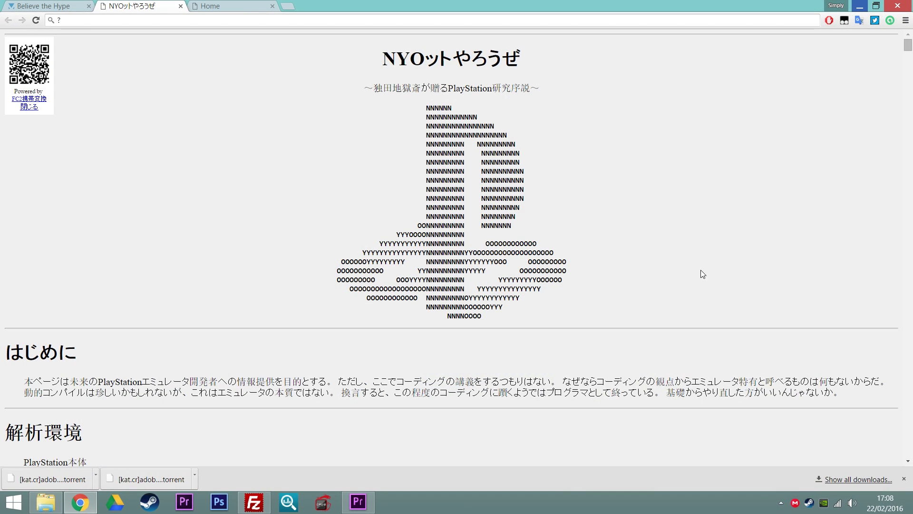
- Look over the Japanese PlayStation research page and translate the whole page into English
{"action": "scroll", "coordinate": [704, 271], "scroll_direction": "down", "scroll_amount": 5}
{"action": "scroll", "coordinate": [704, 271], "scroll_direction": "up", "scroll_amount": 5}
{"action": "scroll", "coordinate": [522, 281], "scroll_direction": "down", "scroll_amount": 15}
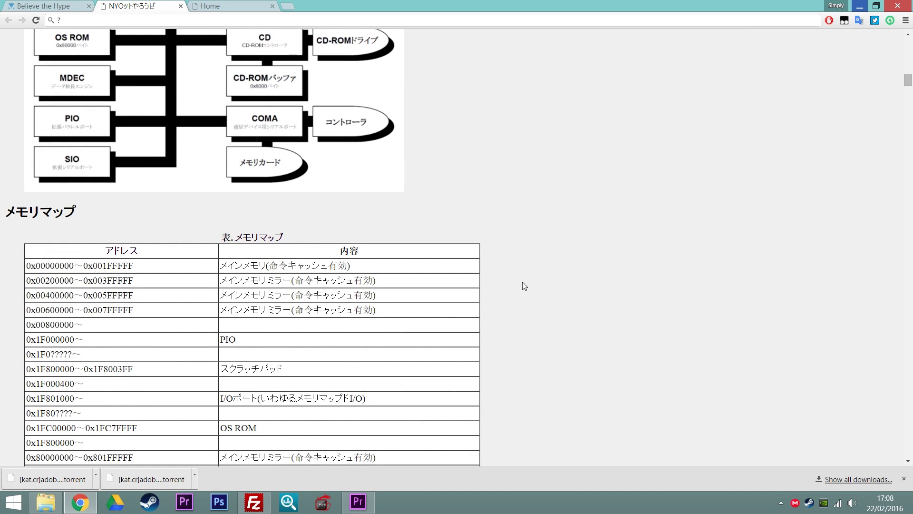
{"action": "scroll", "coordinate": [522, 281], "scroll_direction": "up", "scroll_amount": 15}
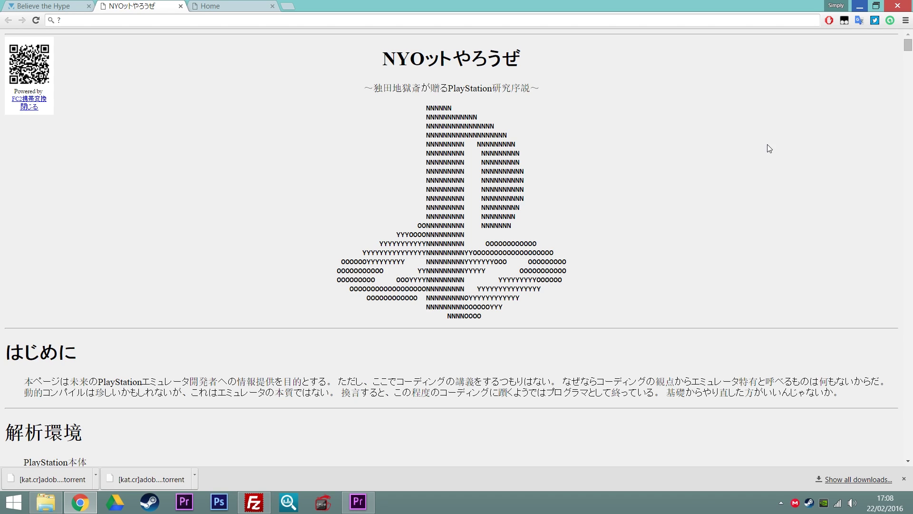
{"action": "left_click", "coordinate": [857, 20]}
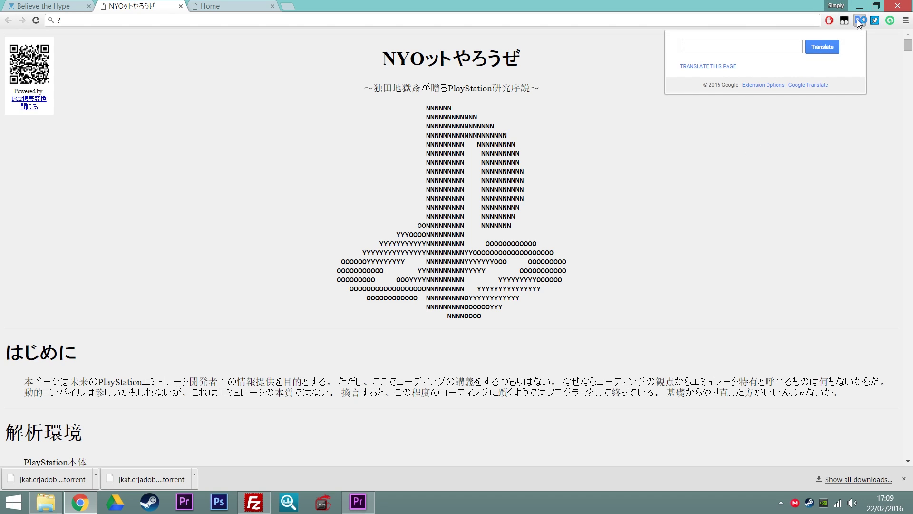
{"action": "left_click", "coordinate": [690, 67]}
- Examine the translated page's introduction, memory map, CPU, interrupt register and sound sections
{"action": "scroll", "coordinate": [680, 170], "scroll_direction": "down", "scroll_amount": 4}
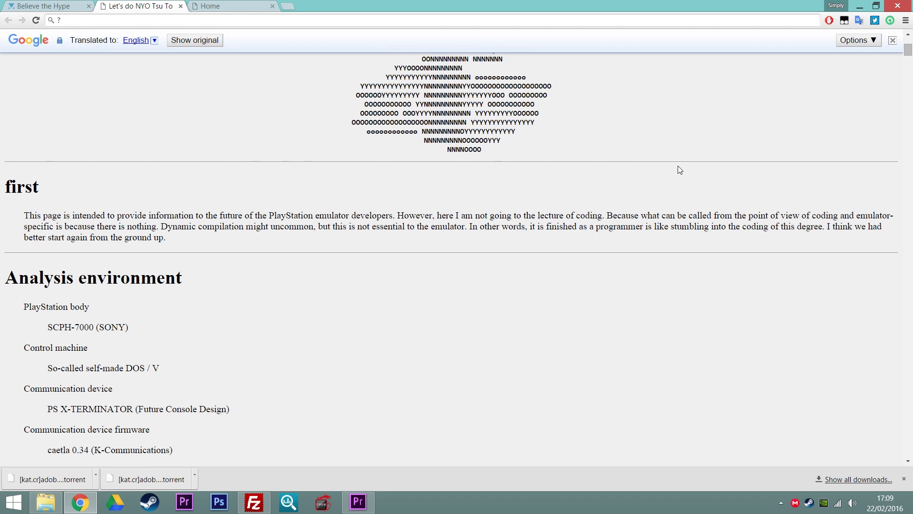
{"action": "scroll", "coordinate": [678, 166], "scroll_direction": "down", "scroll_amount": 15}
{"action": "scroll", "coordinate": [680, 170], "scroll_direction": "up", "scroll_amount": 20}
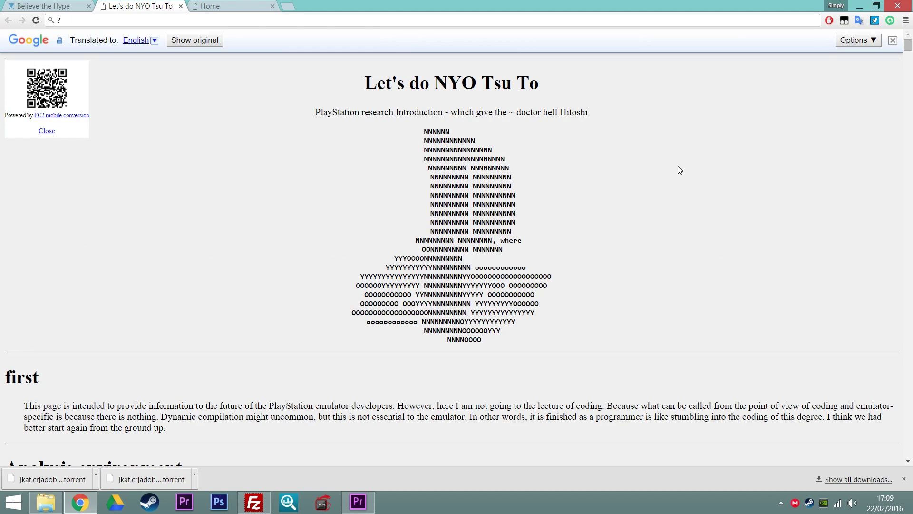
{"action": "scroll", "coordinate": [678, 166], "scroll_direction": "down", "scroll_amount": 20}
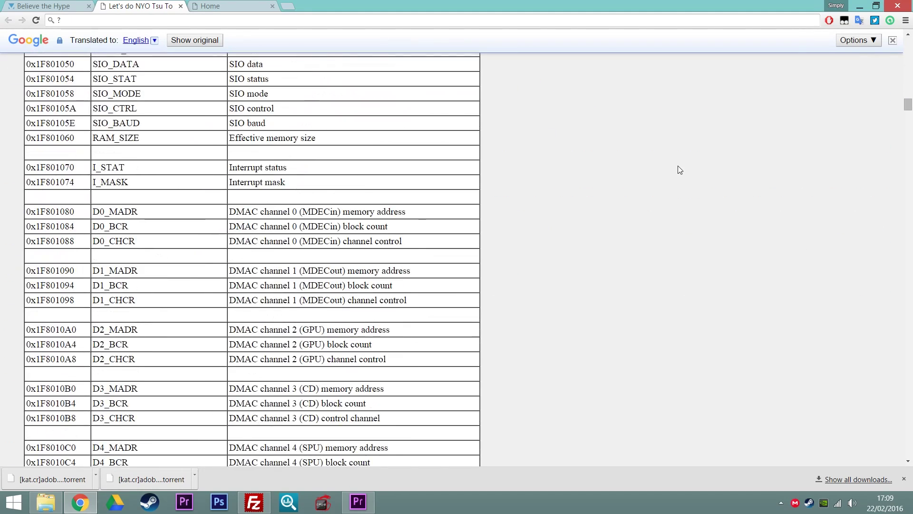
{"action": "scroll", "coordinate": [680, 169], "scroll_direction": "down", "scroll_amount": 18}
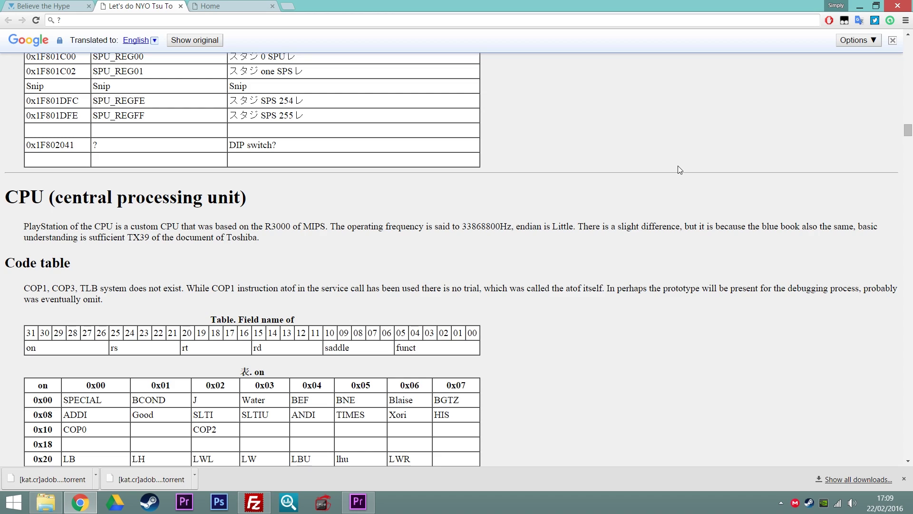
{"action": "scroll", "coordinate": [679, 170], "scroll_direction": "down", "scroll_amount": 15}
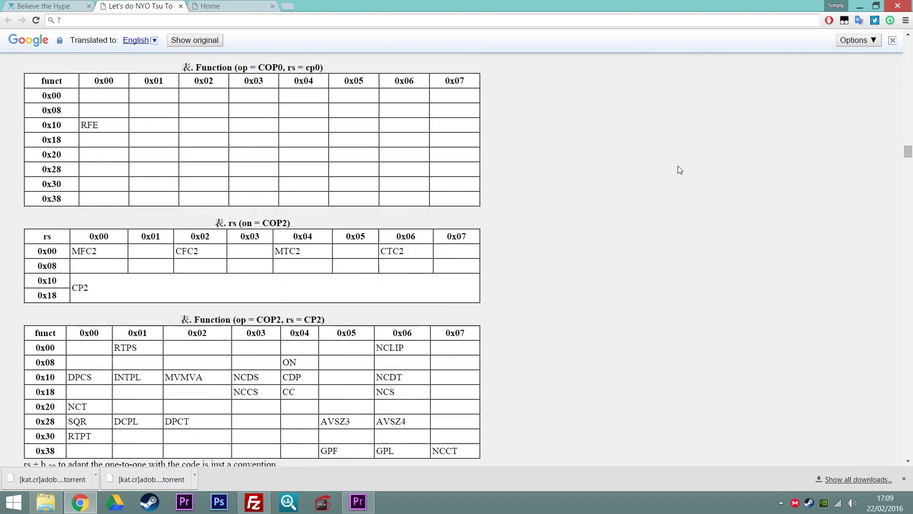
{"action": "scroll", "coordinate": [679, 170], "scroll_direction": "down", "scroll_amount": 20}
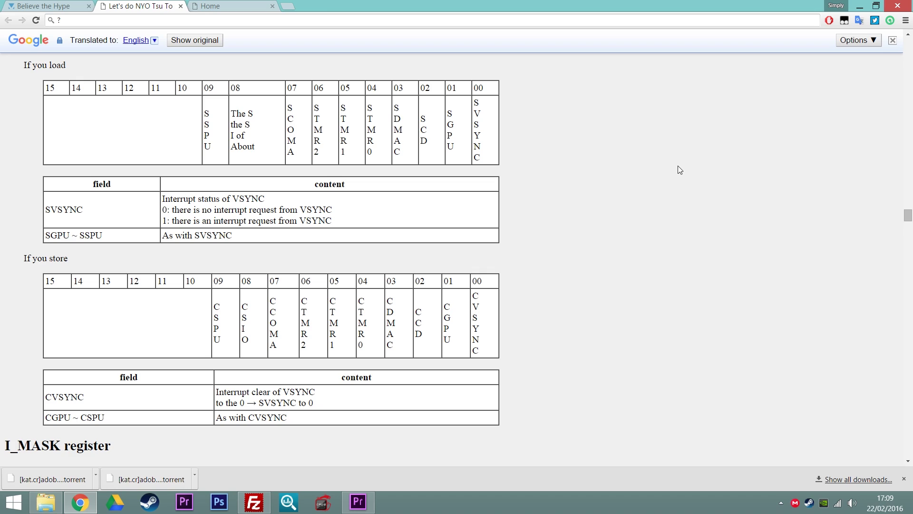
{"action": "scroll", "coordinate": [680, 170], "scroll_direction": "up", "scroll_amount": 10}
{"action": "scroll", "coordinate": [679, 169], "scroll_direction": "down", "scroll_amount": 20}
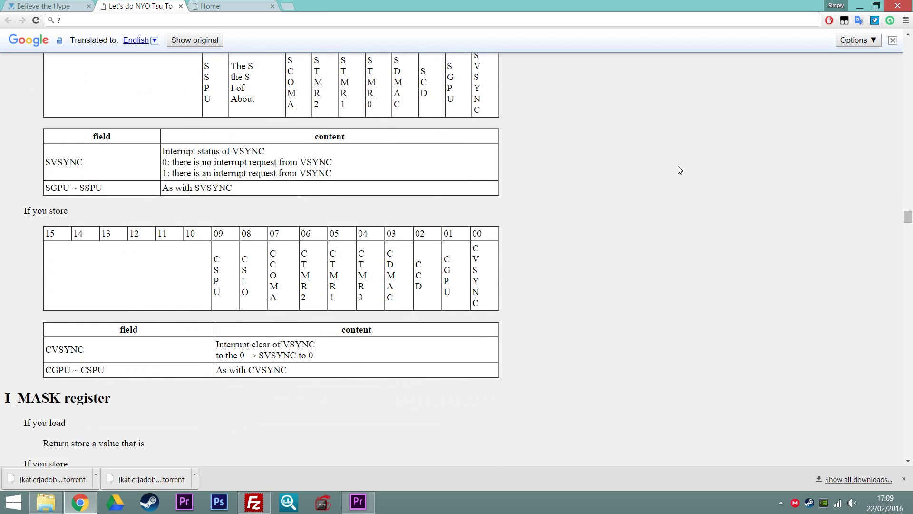
{"action": "scroll", "coordinate": [679, 169], "scroll_direction": "down", "scroll_amount": 10}
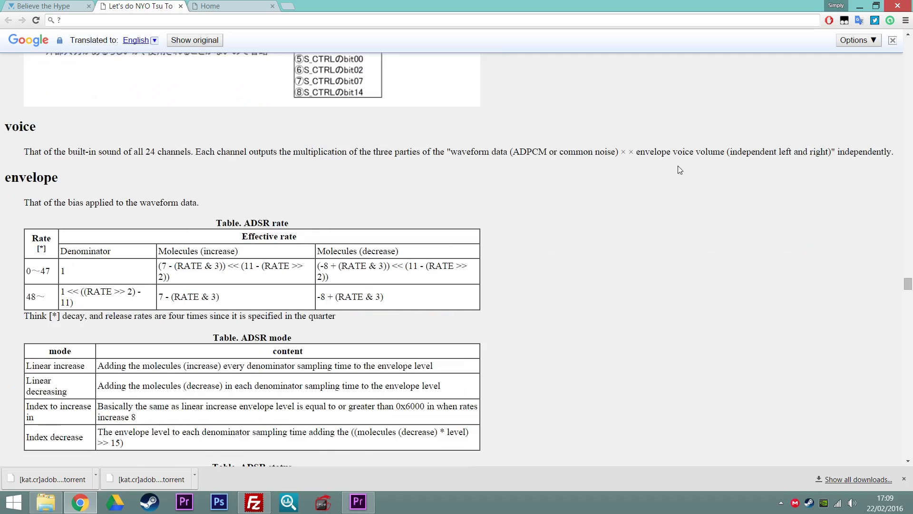
{"action": "scroll", "coordinate": [679, 170], "scroll_direction": "down", "scroll_amount": 10}
{"action": "scroll", "coordinate": [678, 165], "scroll_direction": "down", "scroll_amount": 20}
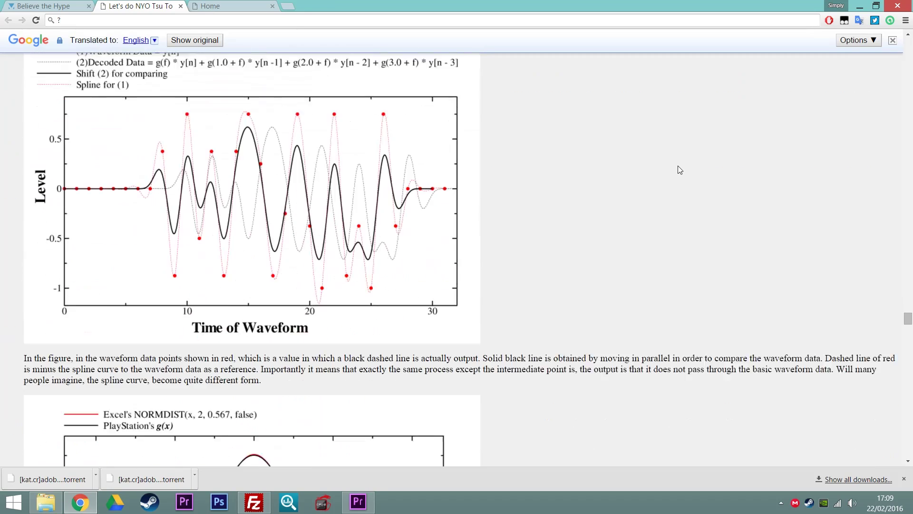
{"action": "scroll", "coordinate": [679, 170], "scroll_direction": "down", "scroll_amount": 10}
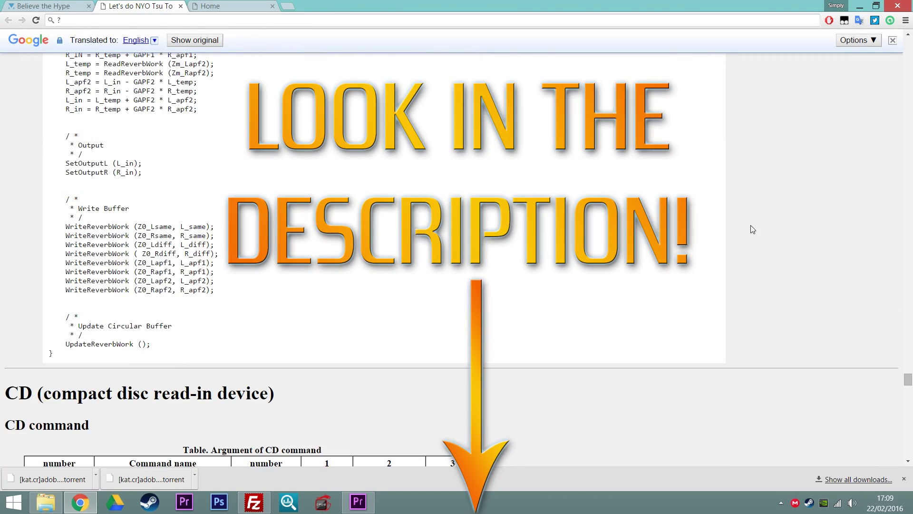
- Examine the CD command tables and the closing section on the XEBRA emulator with its screenshots
{"action": "scroll", "coordinate": [753, 229], "scroll_direction": "down", "scroll_amount": 15}
{"action": "scroll", "coordinate": [752, 229], "scroll_direction": "down", "scroll_amount": 1}
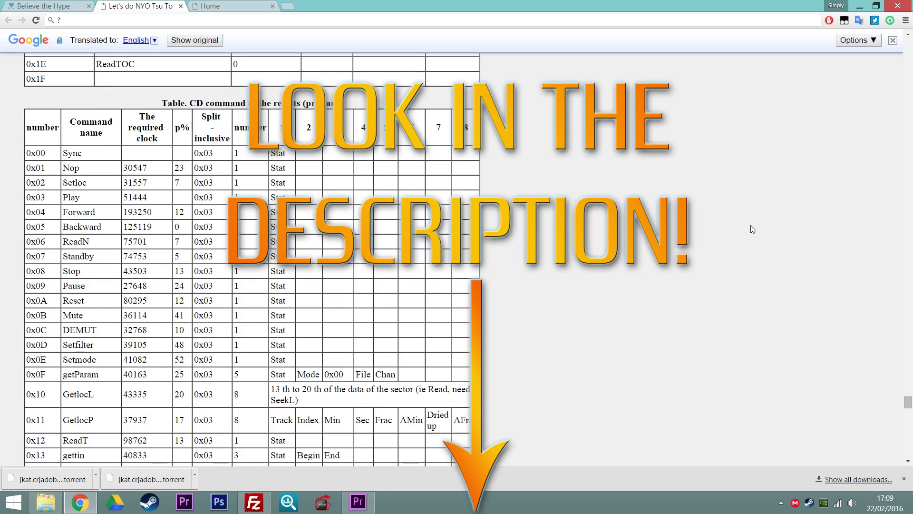
{"action": "scroll", "coordinate": [751, 226], "scroll_direction": "down", "scroll_amount": 20}
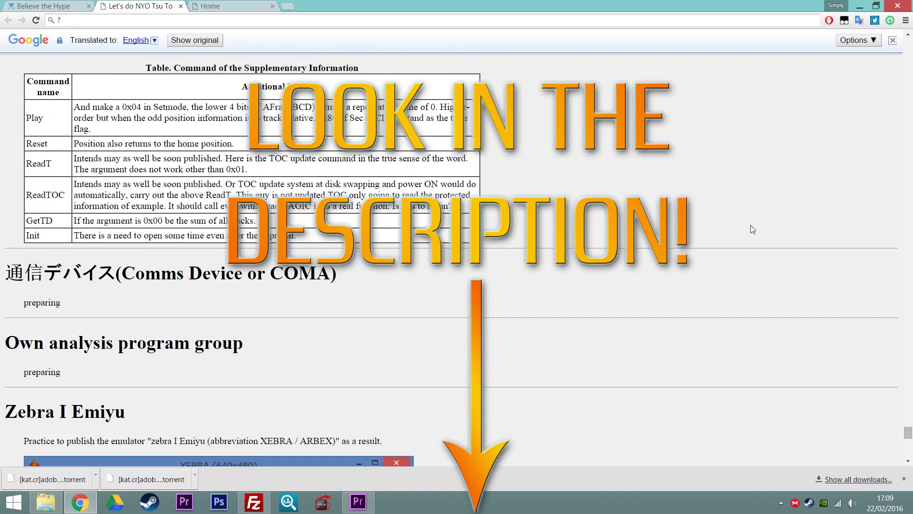
{"action": "scroll", "coordinate": [752, 229], "scroll_direction": "down", "scroll_amount": 3}
{"action": "scroll", "coordinate": [752, 229], "scroll_direction": "up", "scroll_amount": 15}
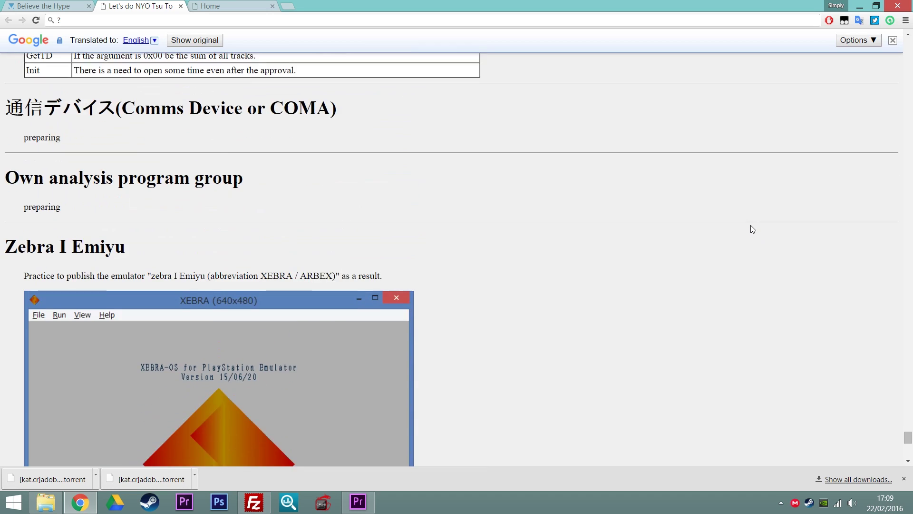
{"action": "scroll", "coordinate": [753, 230], "scroll_direction": "down", "scroll_amount": 1}
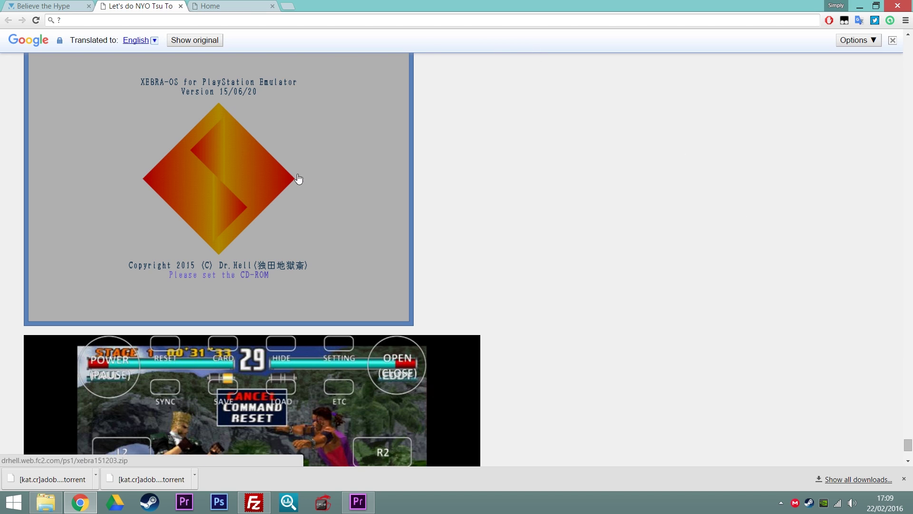
{"action": "scroll", "coordinate": [512, 246], "scroll_direction": "up", "scroll_amount": 7}
{"action": "scroll", "coordinate": [512, 245], "scroll_direction": "up", "scroll_amount": 9}
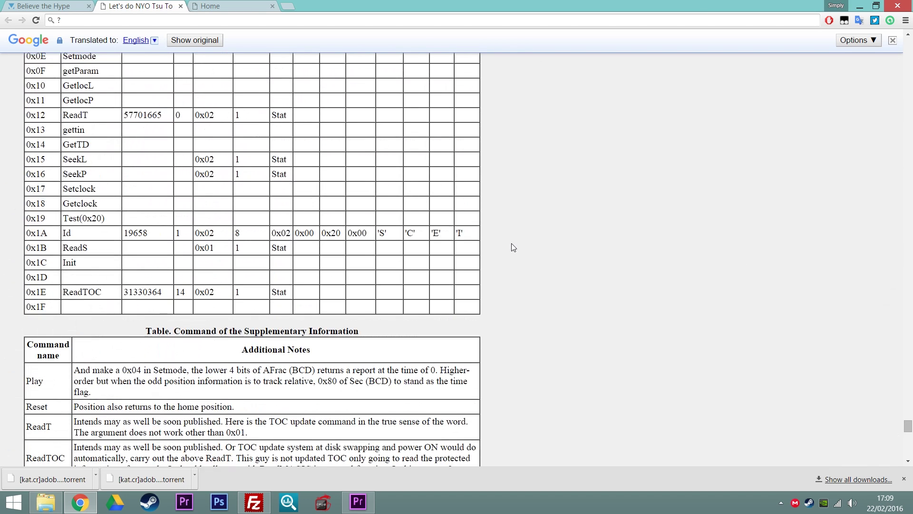
{"action": "scroll", "coordinate": [715, 225], "scroll_direction": "down", "scroll_amount": 9}
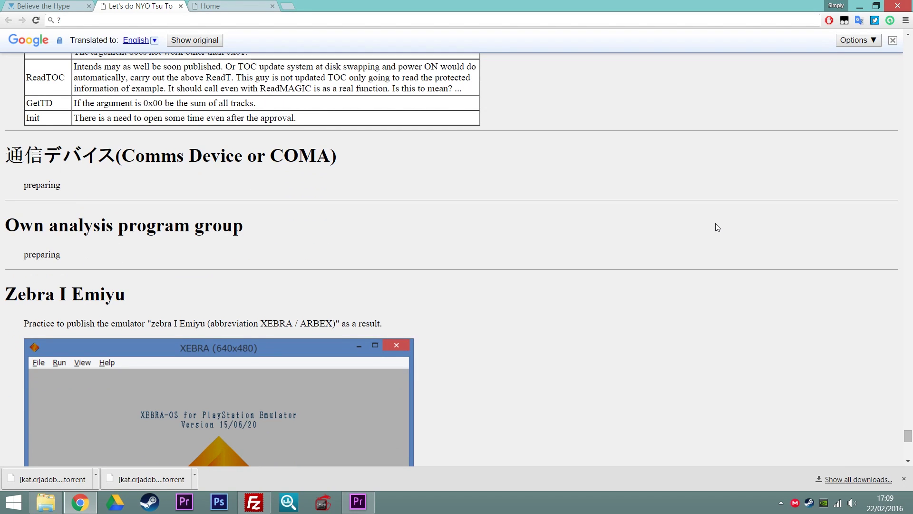
{"action": "scroll", "coordinate": [716, 223], "scroll_direction": "up", "scroll_amount": 9}
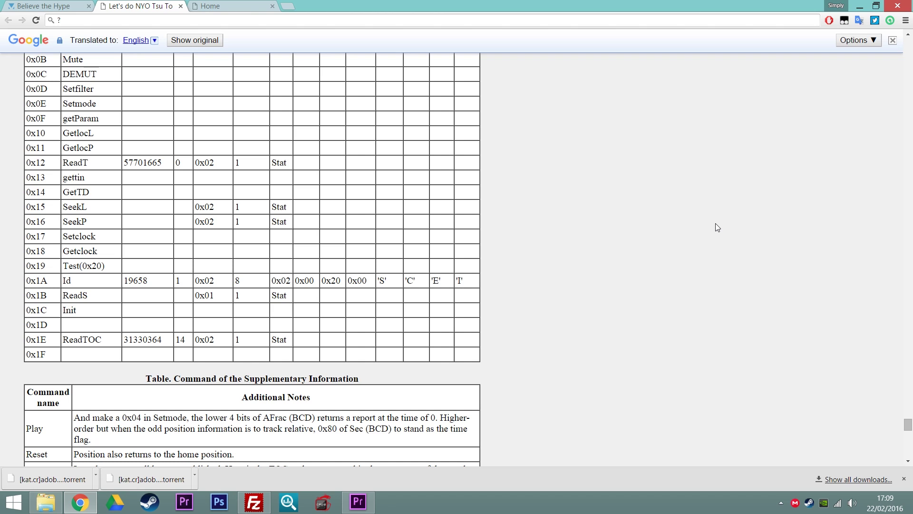
{"action": "scroll", "coordinate": [716, 224], "scroll_direction": "down", "scroll_amount": 20}
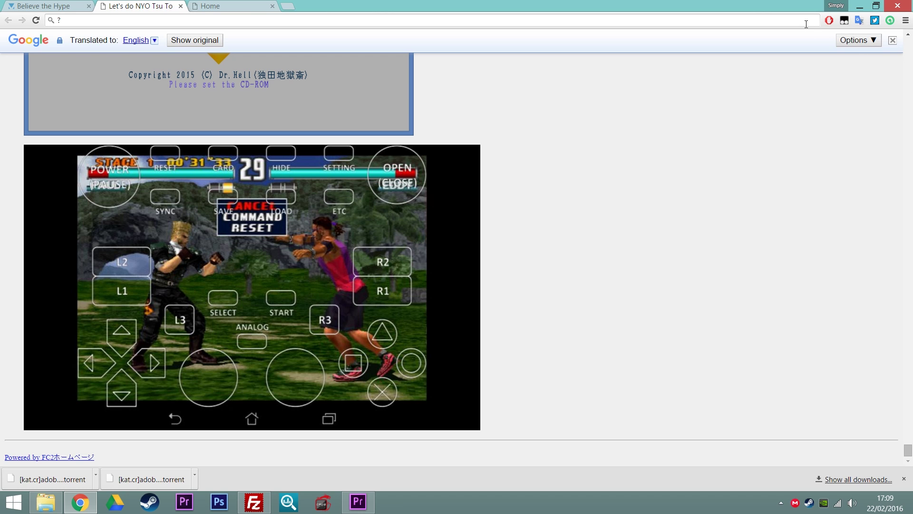
- Extract the XEBRA PS1 EMULATOR archive onto the desktop with 7-Zip and place the extracted folder beside the archive
{"action": "left_click", "coordinate": [860, 8]}
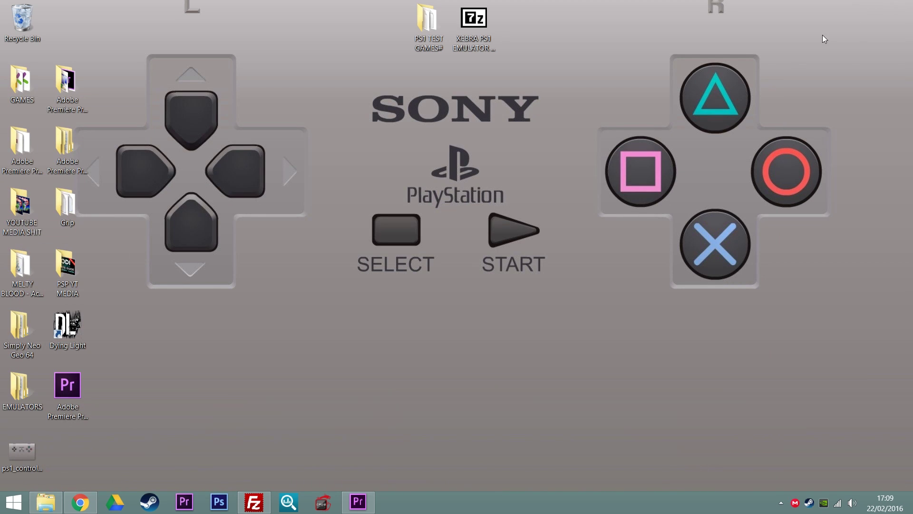
{"action": "left_click", "coordinate": [474, 41]}
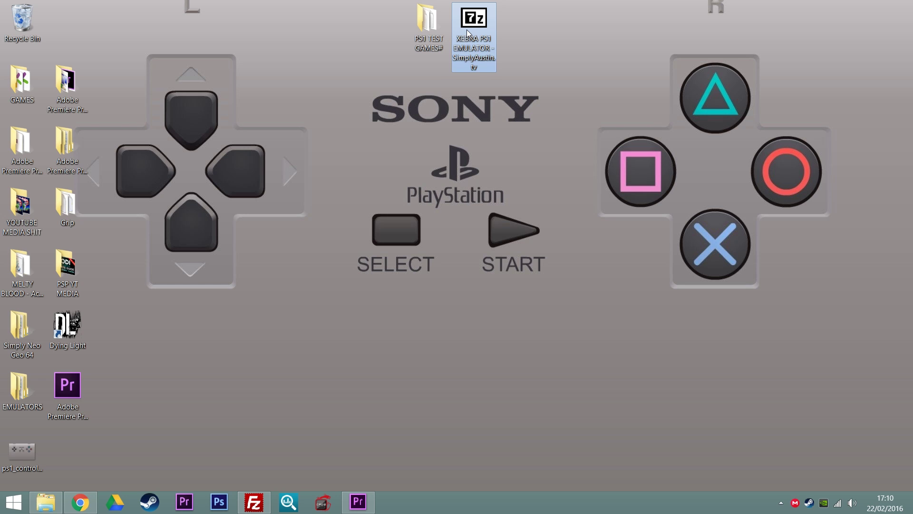
{"action": "right_click", "coordinate": [466, 30]}
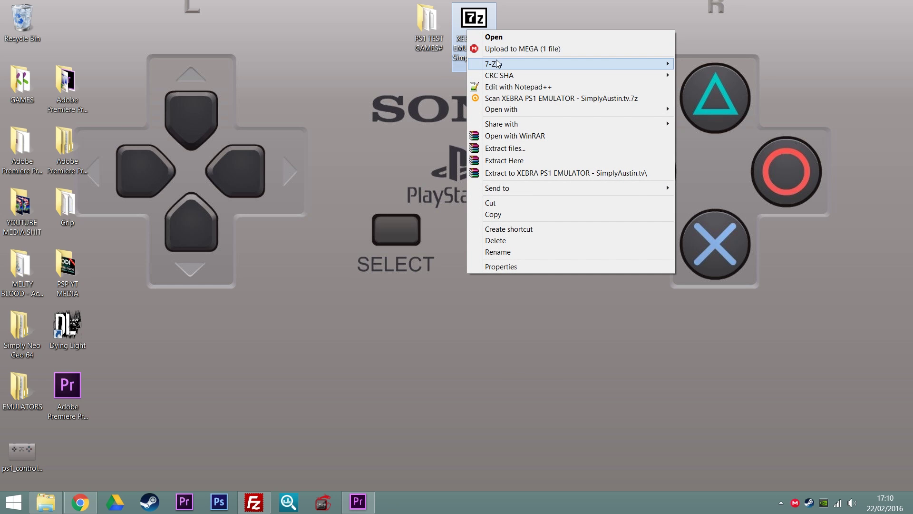
{"action": "mouse_move", "coordinate": [501, 67]}
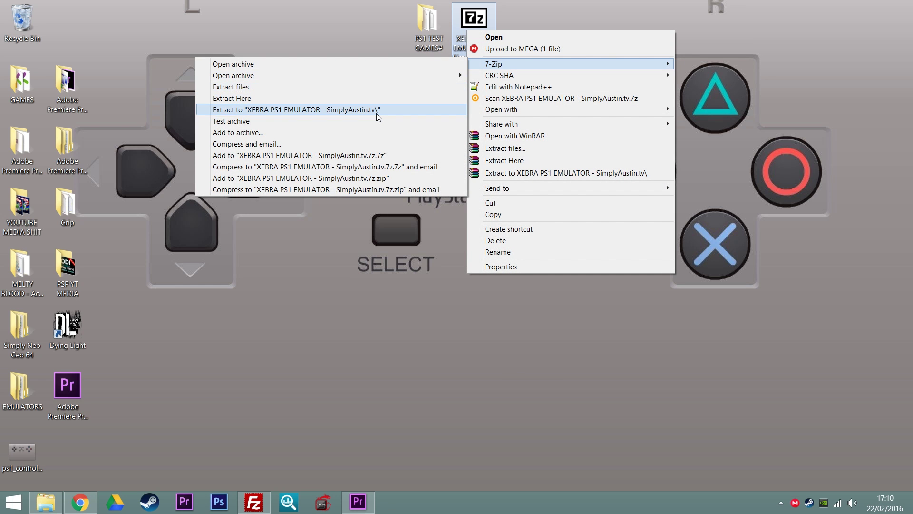
{"action": "left_click", "coordinate": [353, 98]}
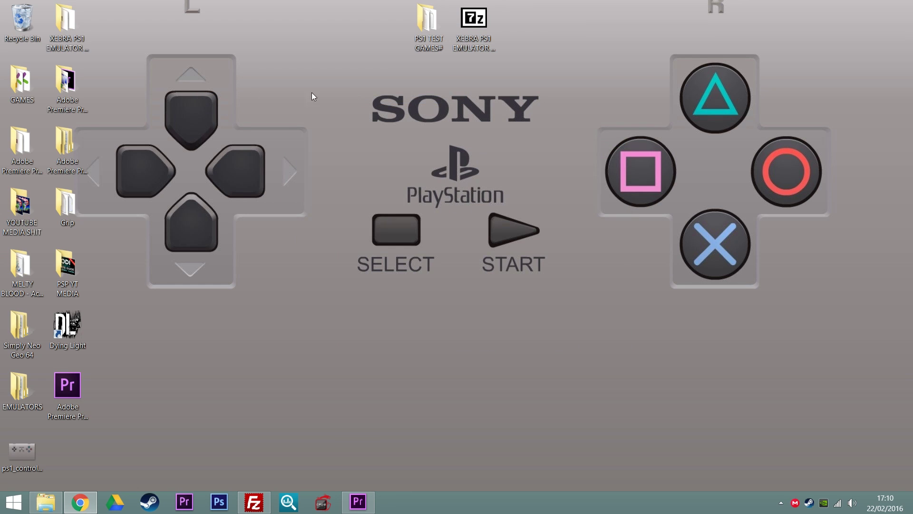
{"action": "left_click_drag", "start_coordinate": [55, 39], "coordinate": [526, 37]}
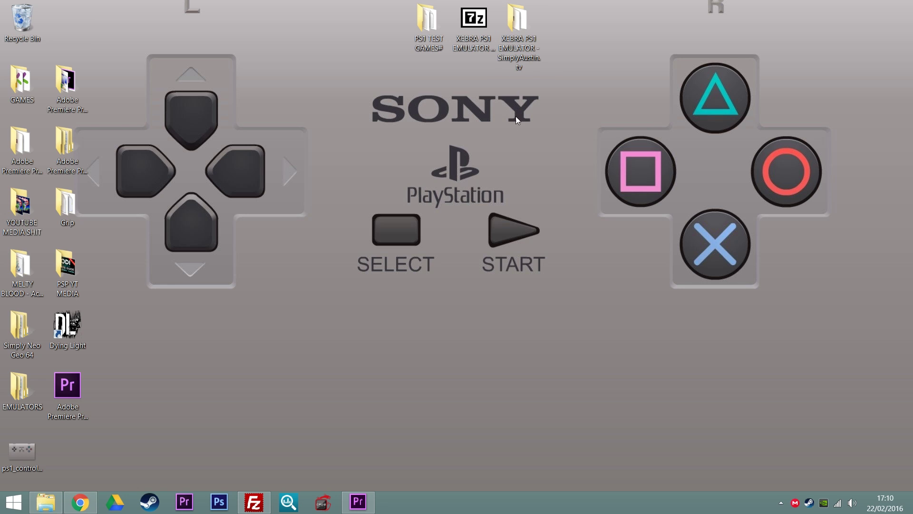
- Launch the XEBRA application from the extracted folder and reposition its window over the folder window
{"action": "double_click", "coordinate": [520, 54]}
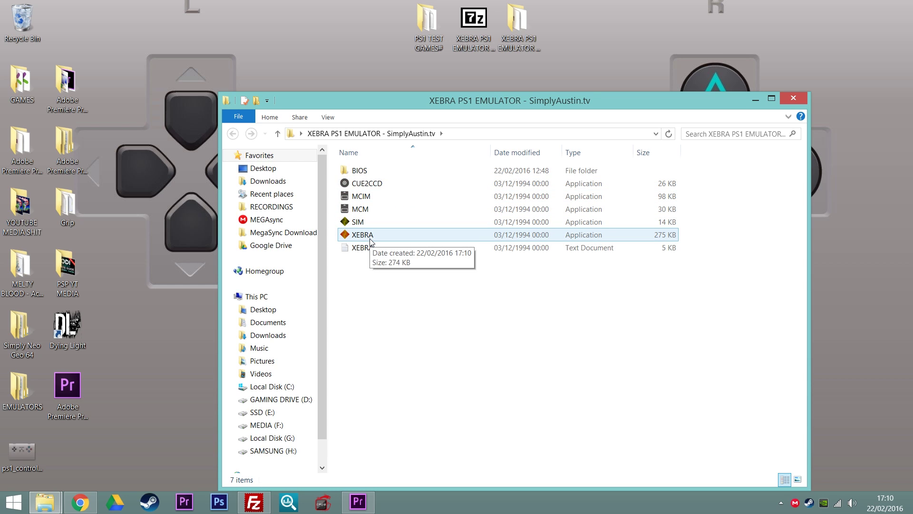
{"action": "double_click", "coordinate": [419, 237]}
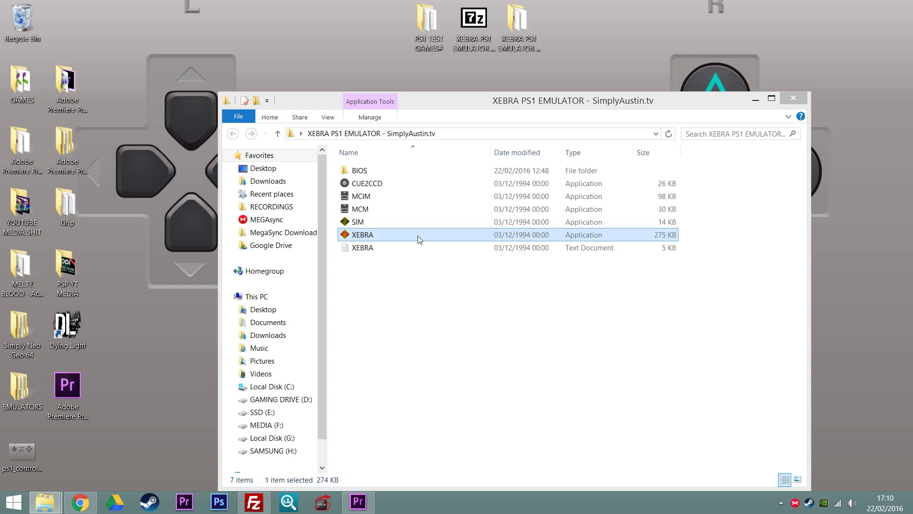
{"action": "left_click_drag", "start_coordinate": [493, 159], "coordinate": [388, 91]}
{"action": "left_click_drag", "start_coordinate": [254, 87], "coordinate": [288, 122]}
- Review XEBRA's Controller settings, including the controller port and controller type choices, and close the dialog with the selections left blank
{"action": "left_click", "coordinate": [302, 131]}
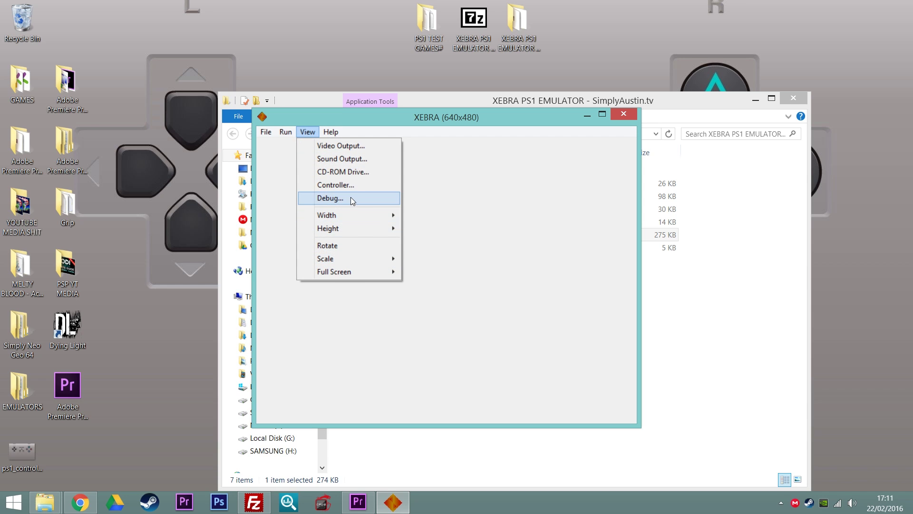
{"action": "mouse_move", "coordinate": [285, 135]}
{"action": "mouse_move", "coordinate": [321, 277]}
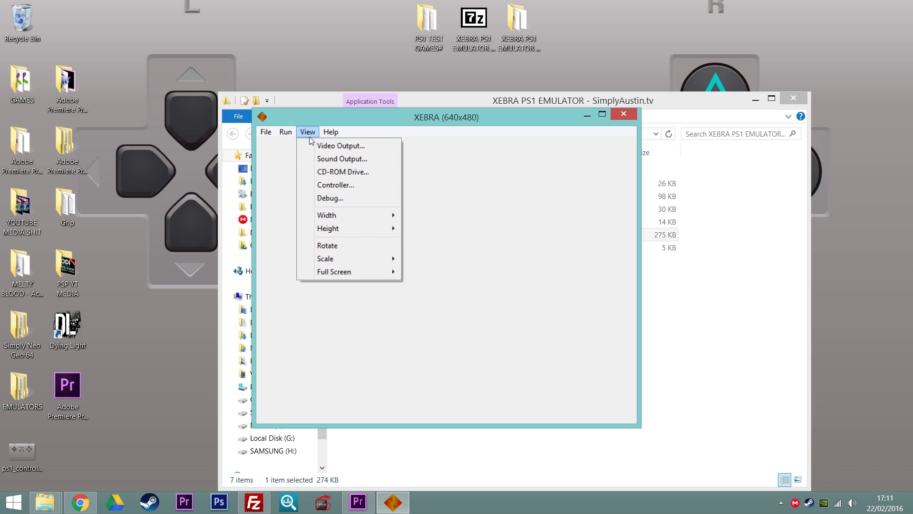
{"action": "mouse_move", "coordinate": [263, 138]}
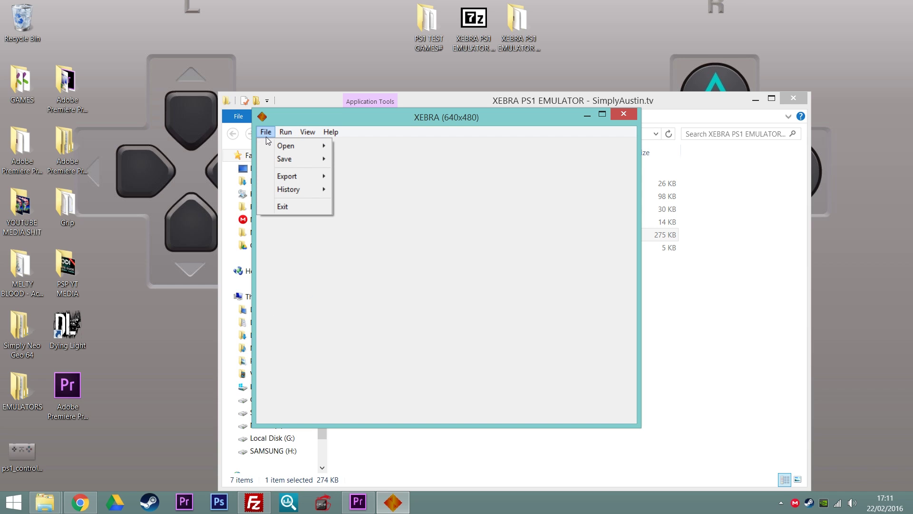
{"action": "mouse_move", "coordinate": [291, 135]}
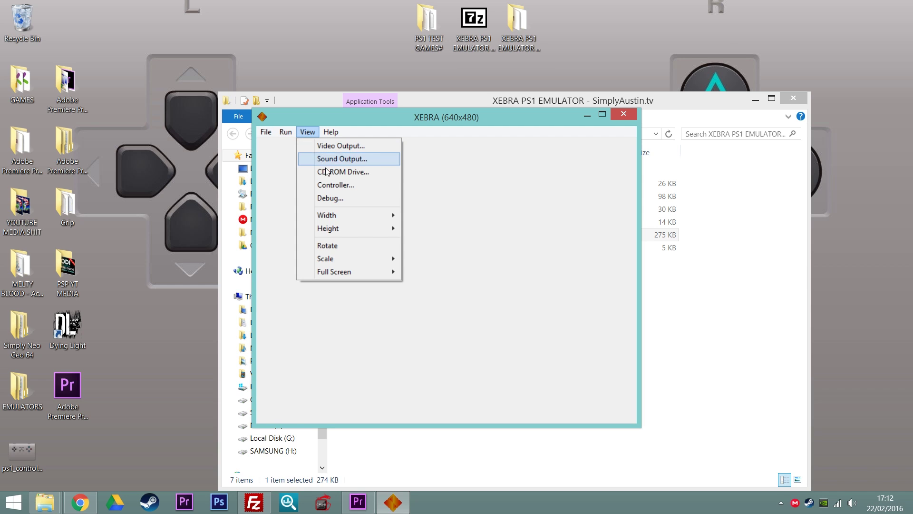
{"action": "left_click", "coordinate": [337, 185]}
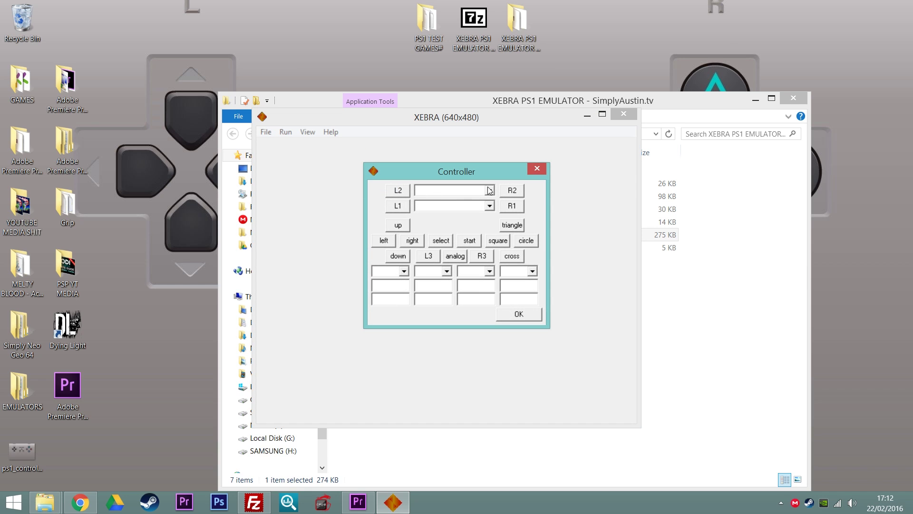
{"action": "left_click", "coordinate": [489, 190]}
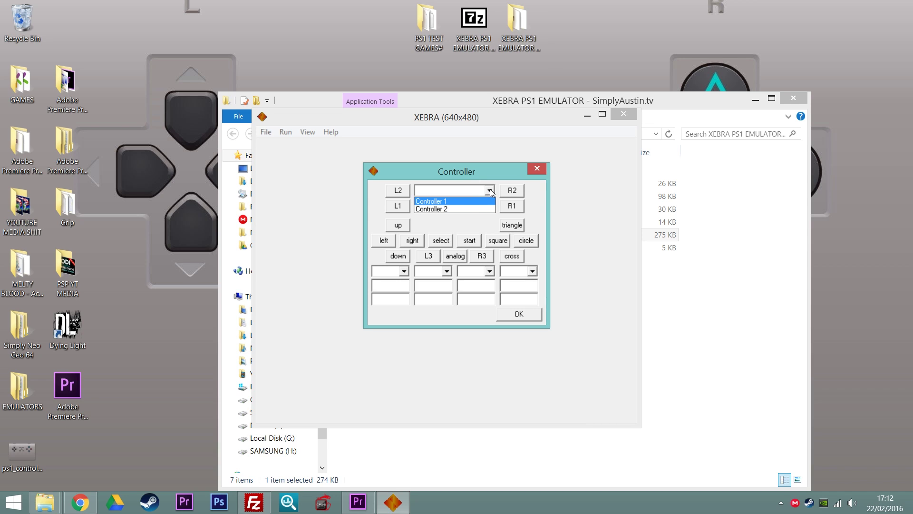
{"action": "left_click", "coordinate": [489, 190]}
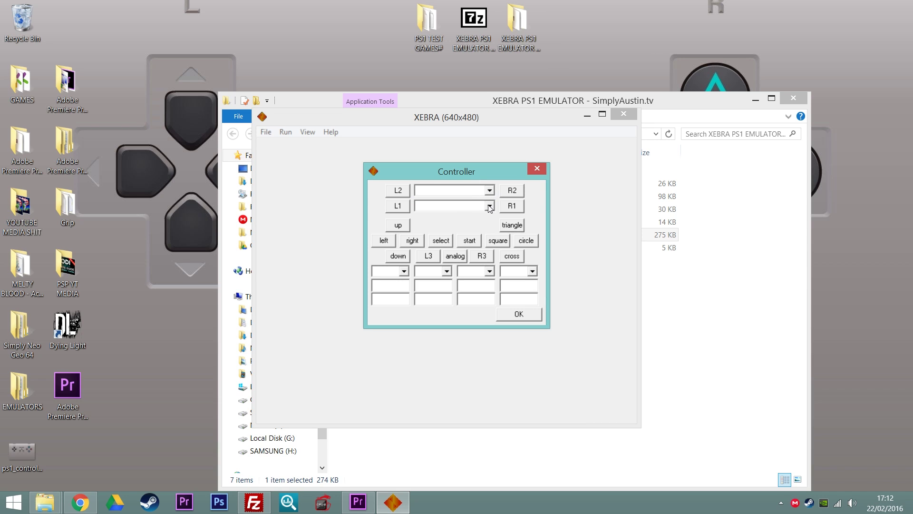
{"action": "left_click", "coordinate": [489, 205]}
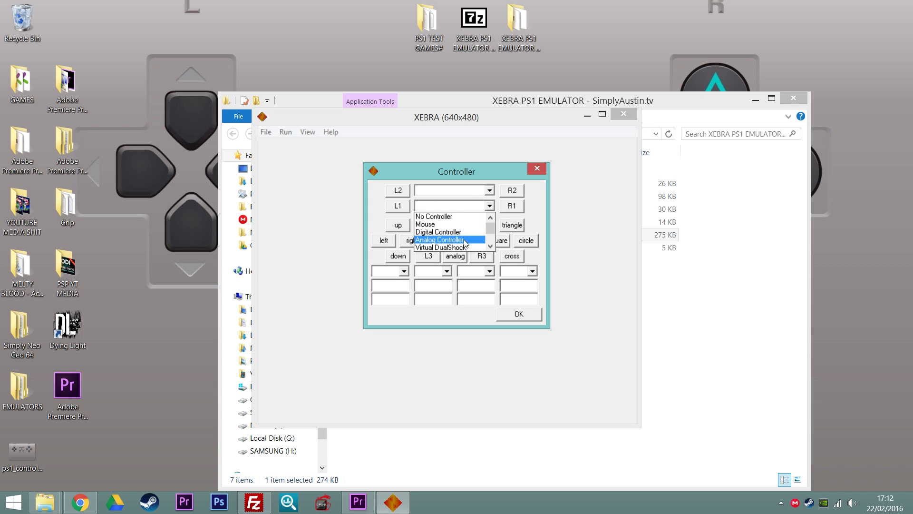
{"action": "left_click", "coordinate": [381, 200]}
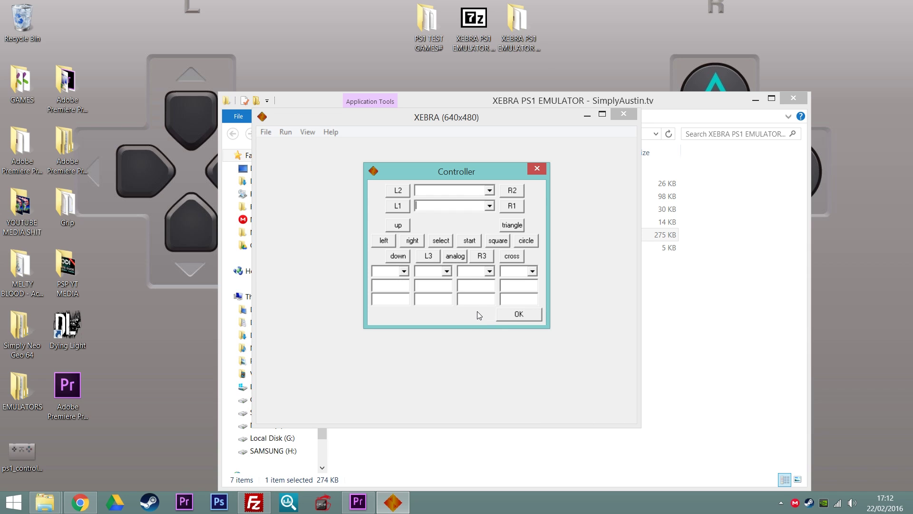
{"action": "left_click", "coordinate": [519, 315]}
- Move the XEBRA window clear of the folder's file list and check which image types it can save
{"action": "left_click_drag", "start_coordinate": [300, 122], "coordinate": [381, 122]}
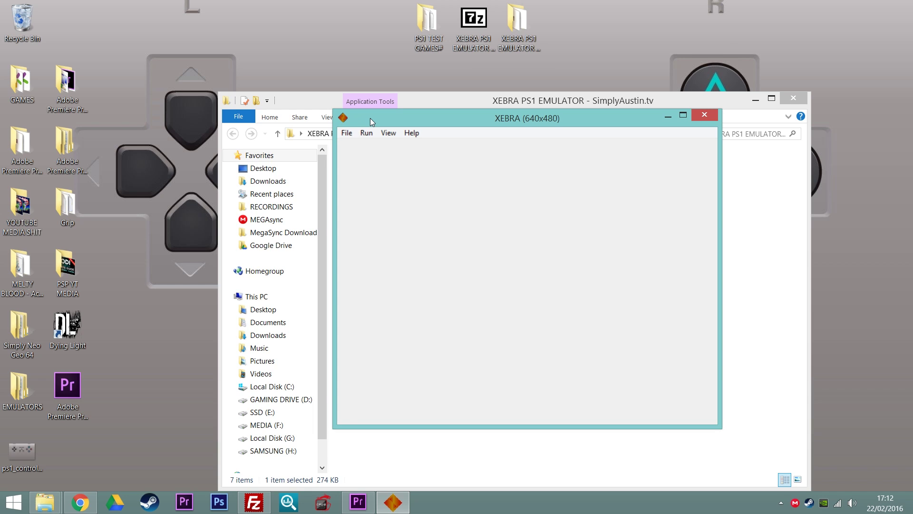
{"action": "left_click_drag", "start_coordinate": [371, 119], "coordinate": [466, 168]}
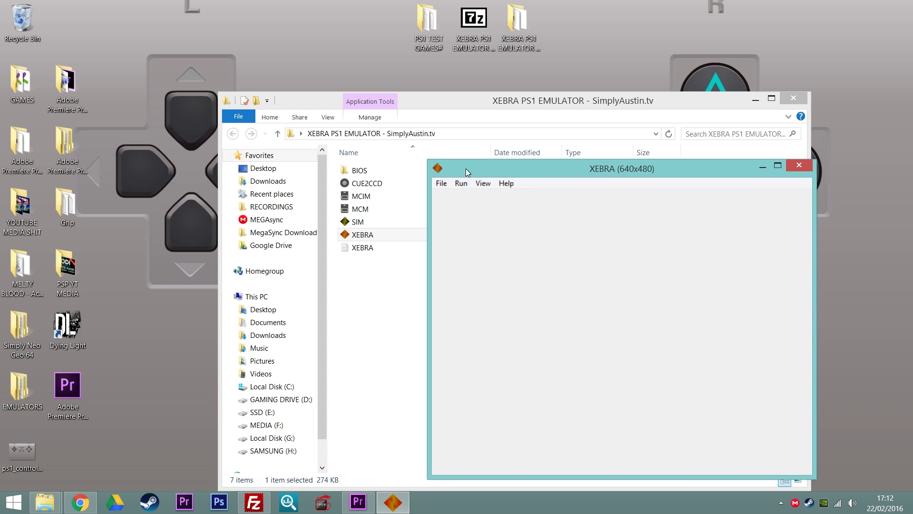
{"action": "left_click", "coordinate": [441, 183]}
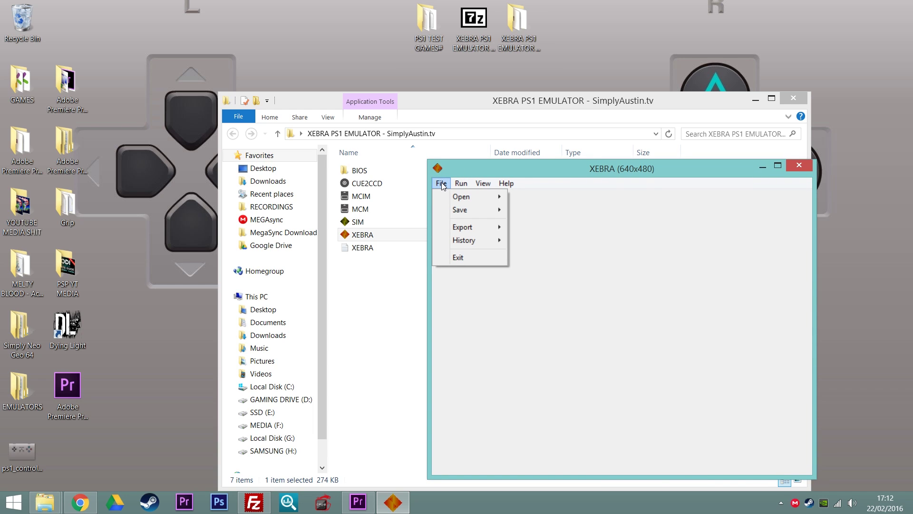
{"action": "mouse_move", "coordinate": [461, 210]}
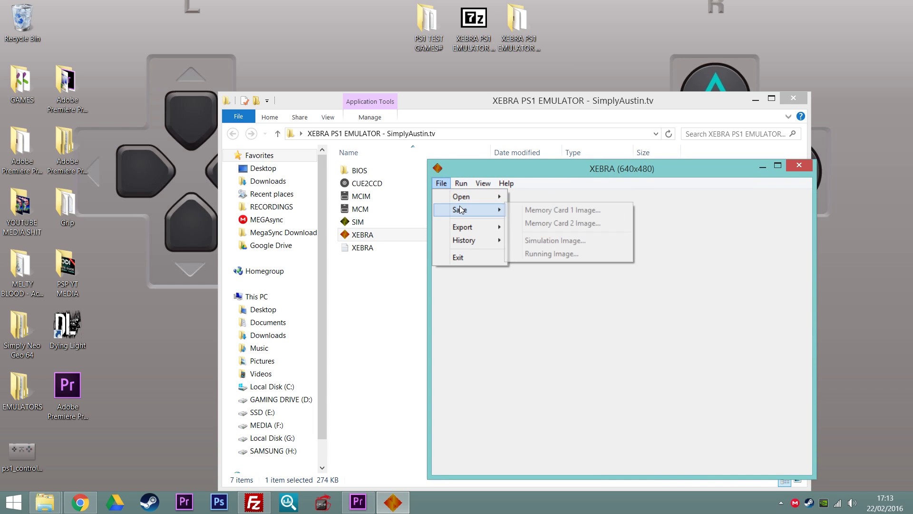
{"action": "left_click", "coordinate": [466, 172]}
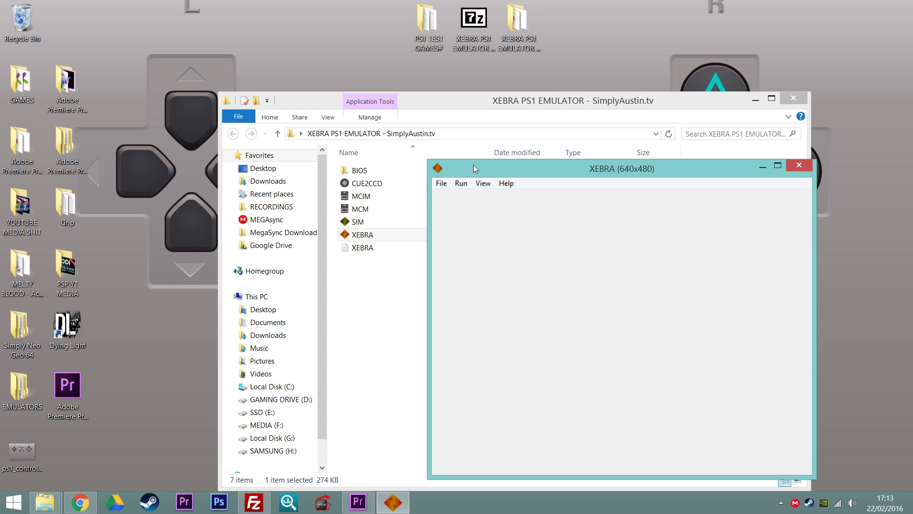
- Load the CD-ROM image Crash Bandicoot (USA).bin from the PS1 TEST GAMES# folder and power on the emulated console
{"action": "left_click", "coordinate": [441, 184]}
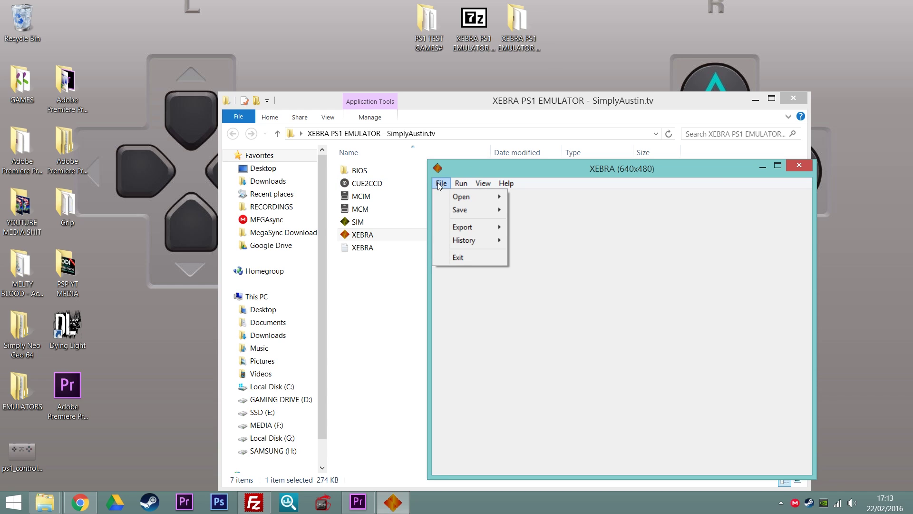
{"action": "mouse_move", "coordinate": [463, 196]}
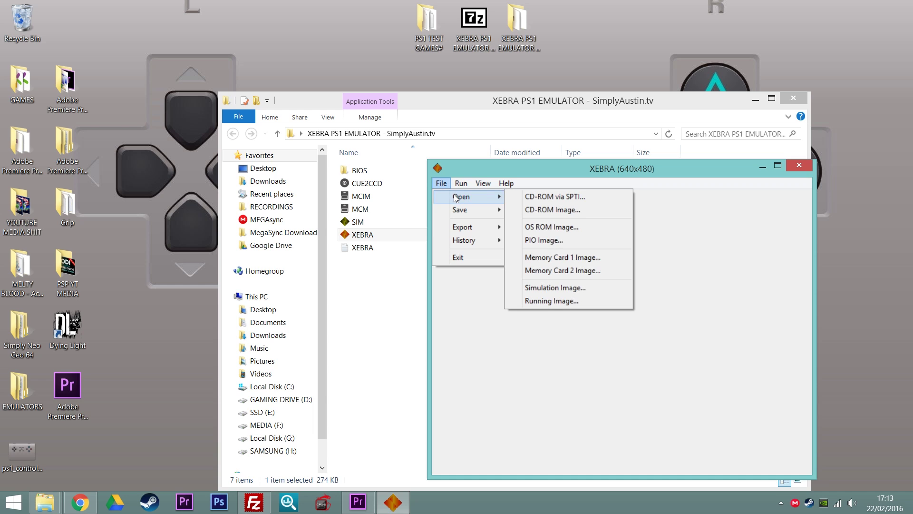
{"action": "left_click", "coordinate": [546, 209]}
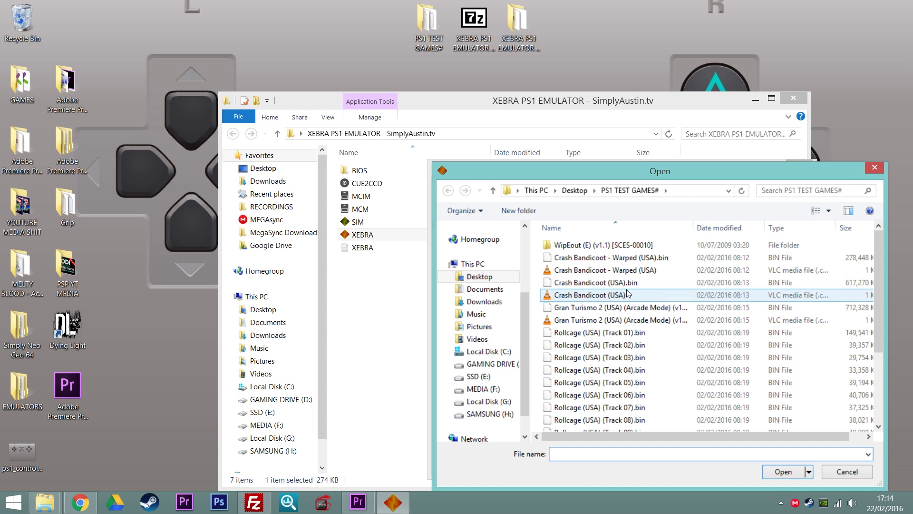
{"action": "double_click", "coordinate": [620, 283]}
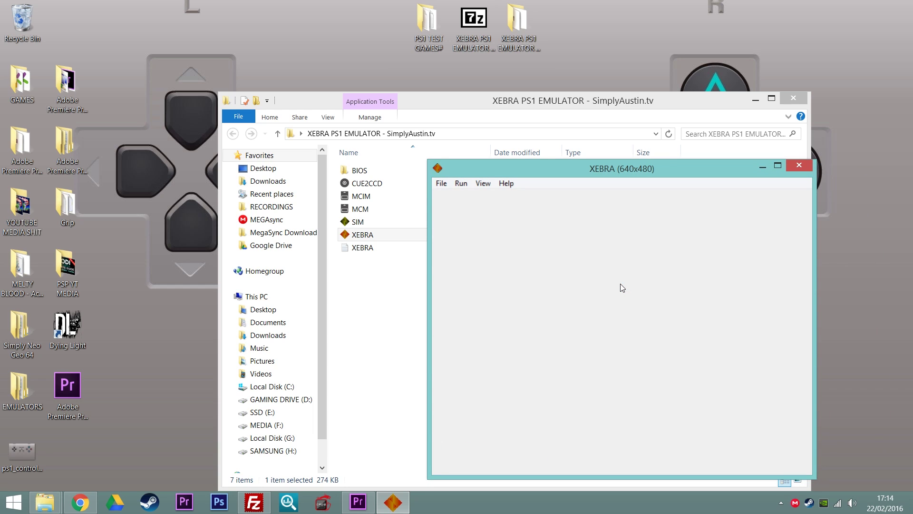
{"action": "left_click", "coordinate": [460, 185]}
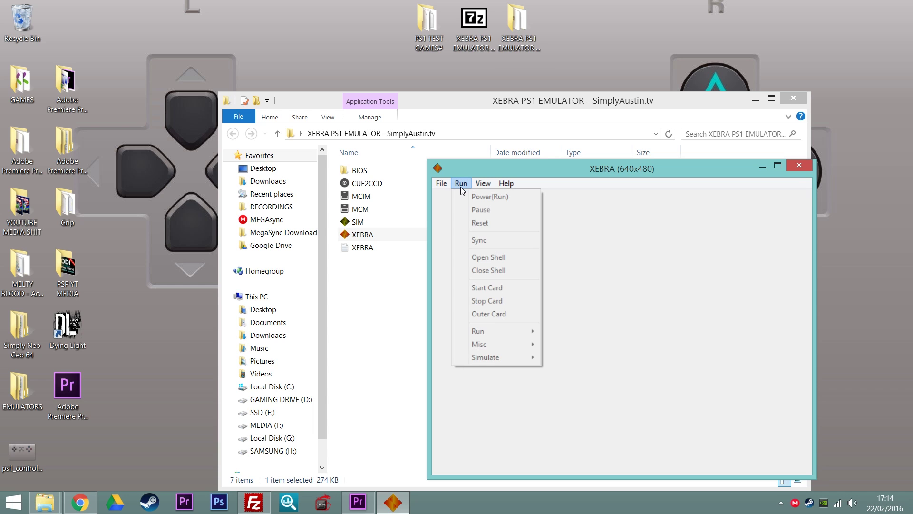
{"action": "left_click", "coordinate": [486, 197]}
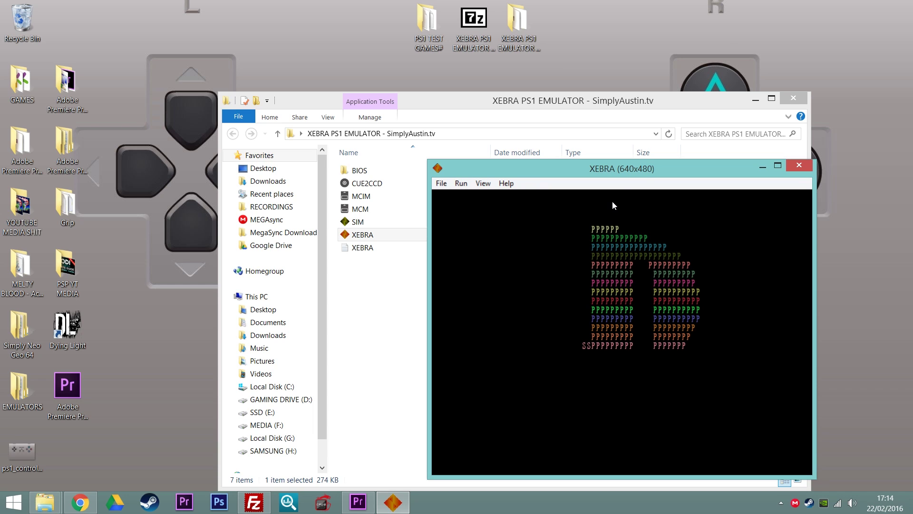
- Make sure XEBRA is muted in the Windows Volume Mixer, close the mixer and reposition the emulator window
{"action": "left_click_drag", "start_coordinate": [621, 172], "coordinate": [613, 149]}
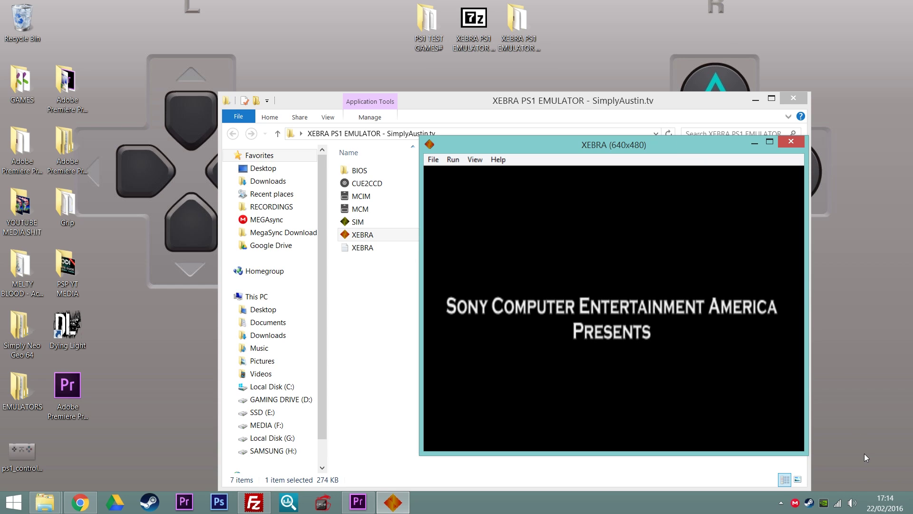
{"action": "left_click", "coordinate": [852, 502]}
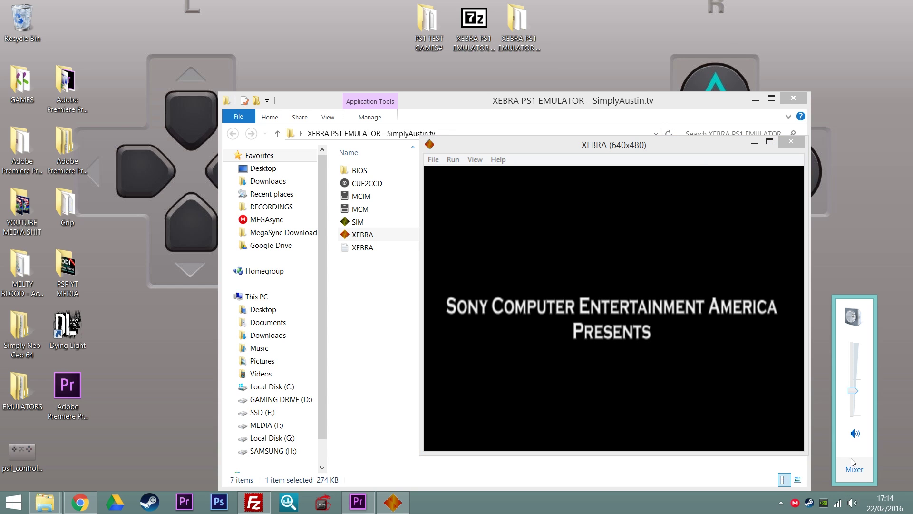
{"action": "left_click", "coordinate": [854, 469]}
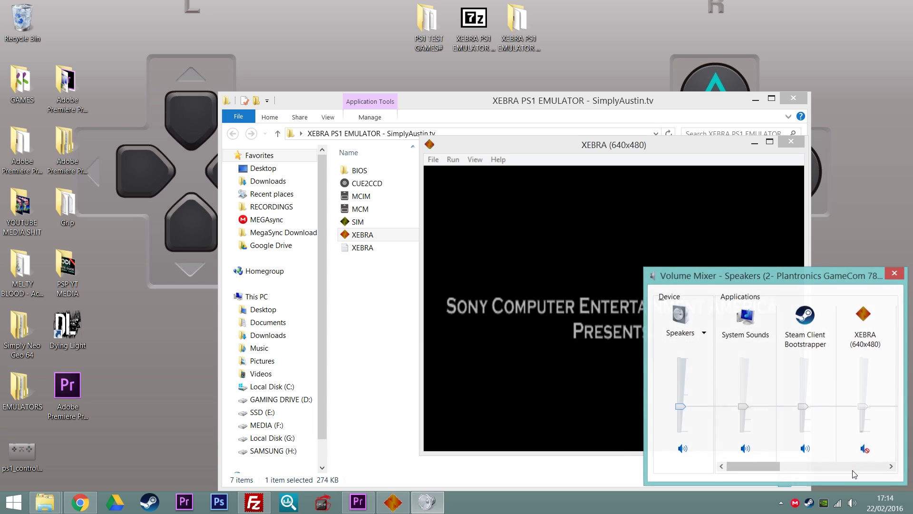
{"action": "left_click", "coordinate": [865, 449]}
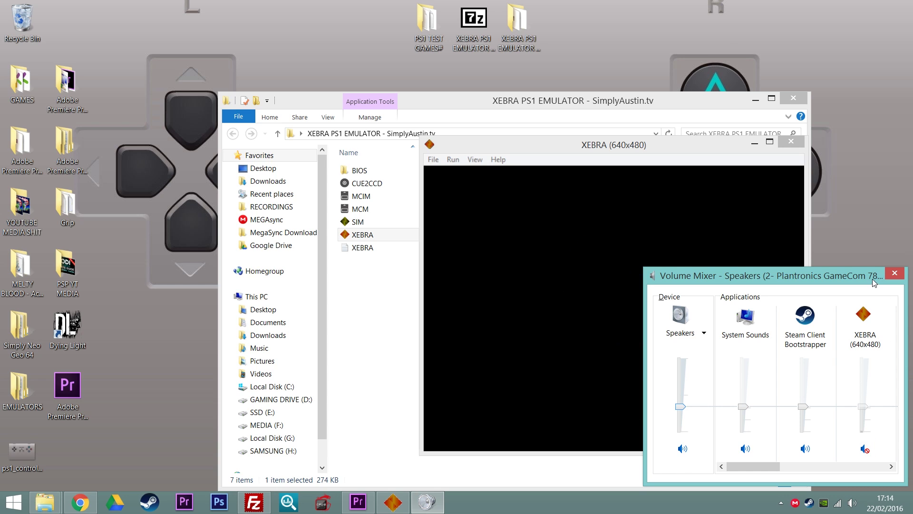
{"action": "left_click", "coordinate": [894, 272]}
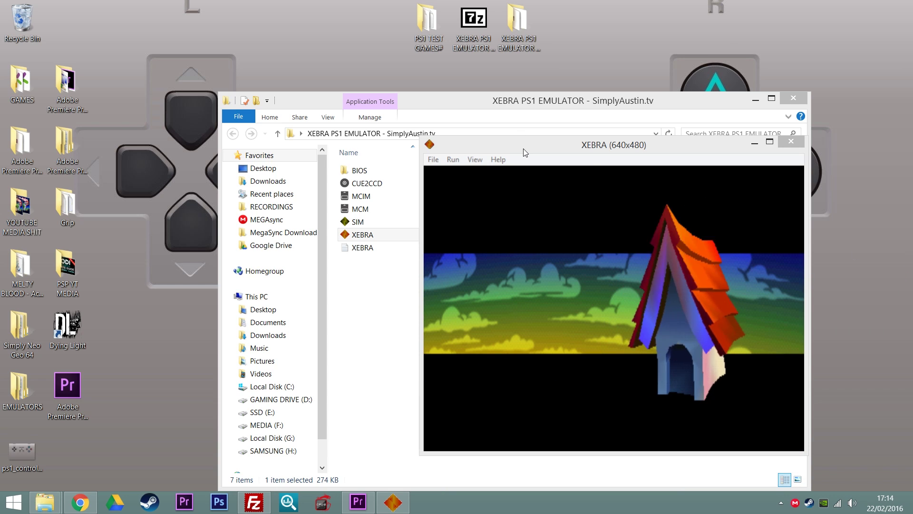
{"action": "left_click_drag", "start_coordinate": [529, 147], "coordinate": [561, 116]}
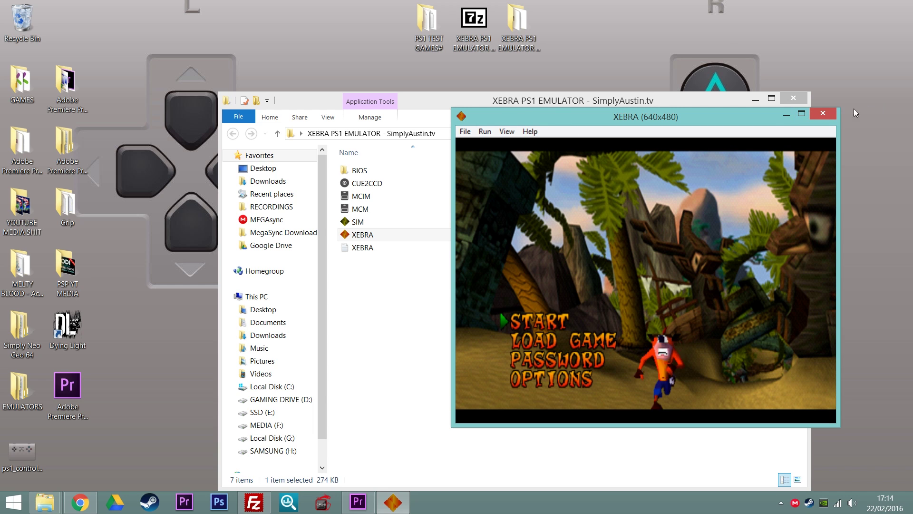
- Close the running game, relaunch XEBRA from its folder and place the window beside the file list
{"action": "left_click", "coordinate": [825, 113]}
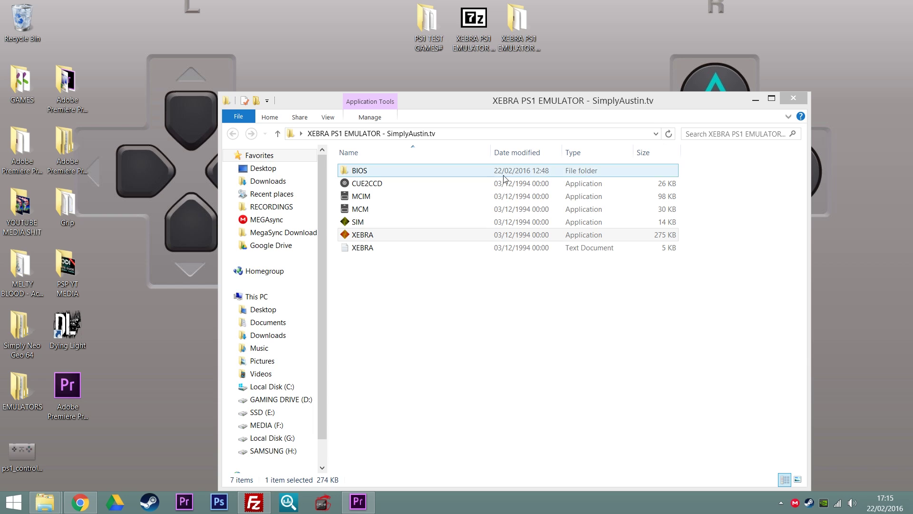
{"action": "double_click", "coordinate": [418, 260]}
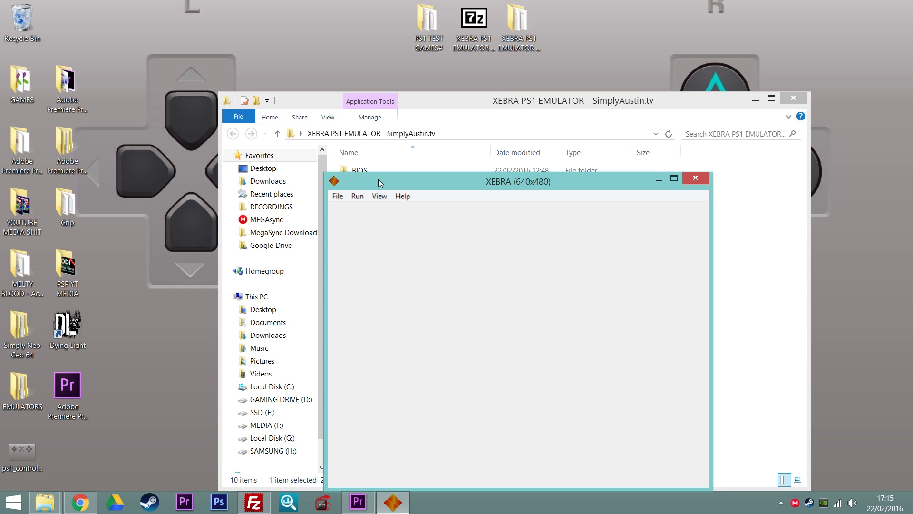
{"action": "left_click_drag", "start_coordinate": [378, 179], "coordinate": [559, 97]}
- Load scph1001.bin from the BIOS folder of the XEBRA PS1 EMULATOR directory as the OS ROM image
{"action": "left_click", "coordinate": [521, 115]}
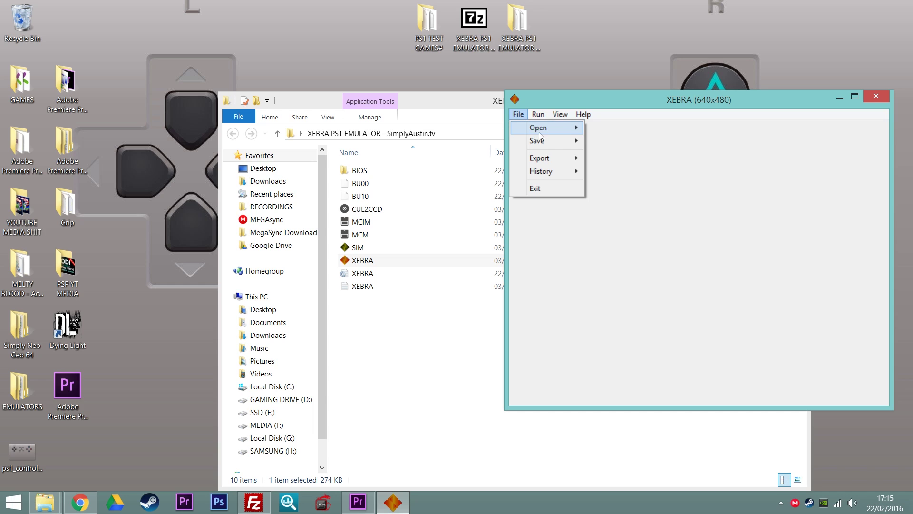
{"action": "mouse_move", "coordinate": [543, 133]}
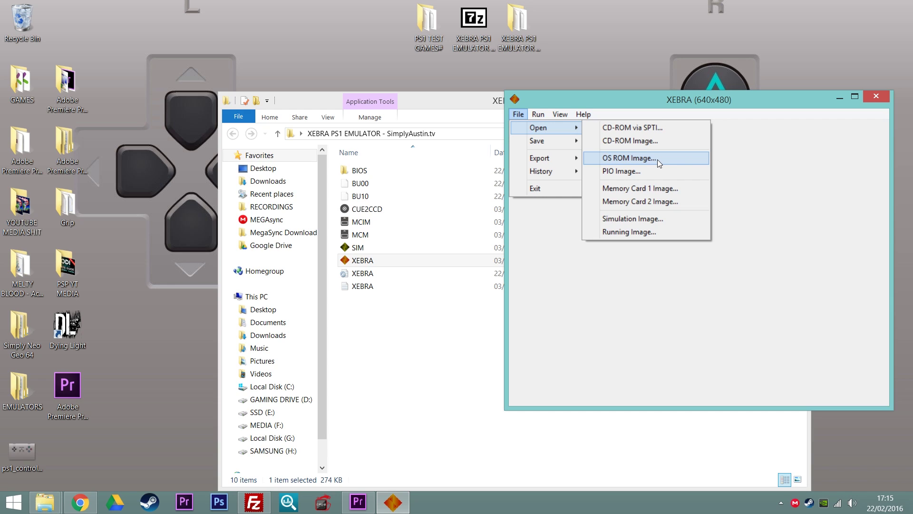
{"action": "left_click", "coordinate": [657, 159]}
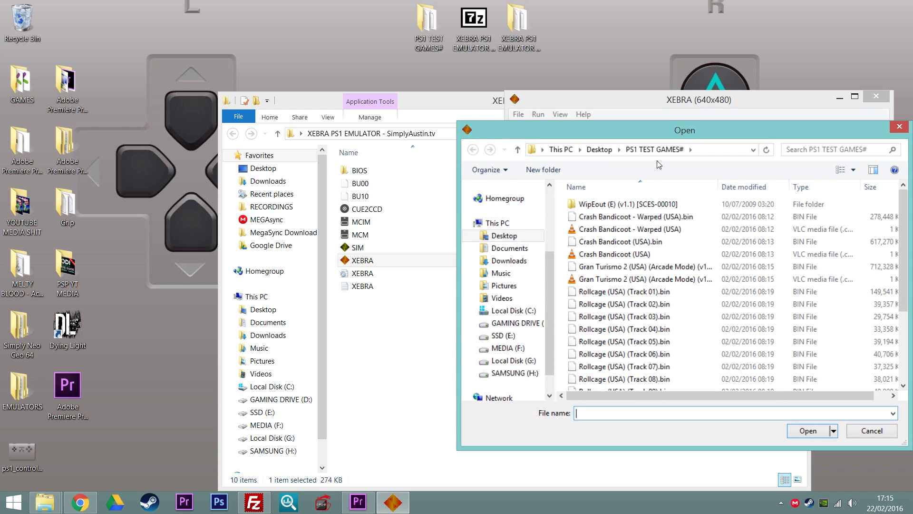
{"action": "left_click", "coordinate": [517, 149]}
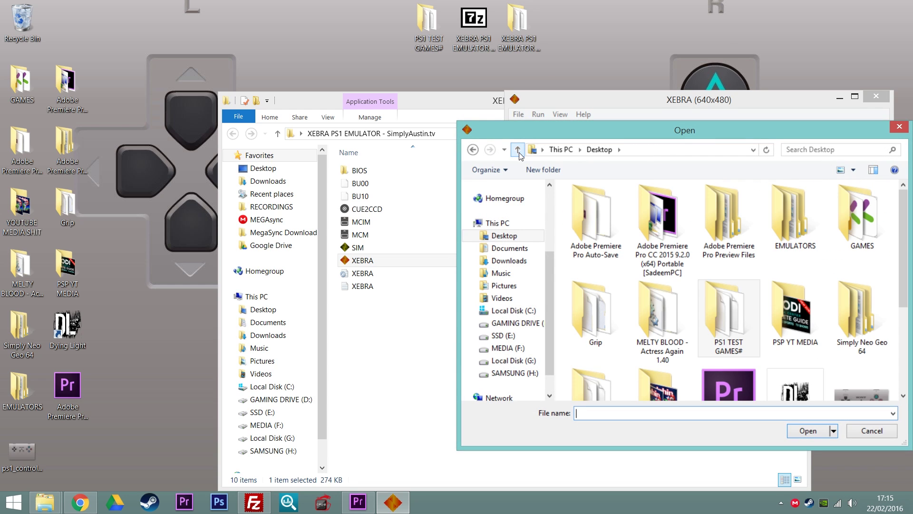
{"action": "left_click", "coordinate": [727, 315]}
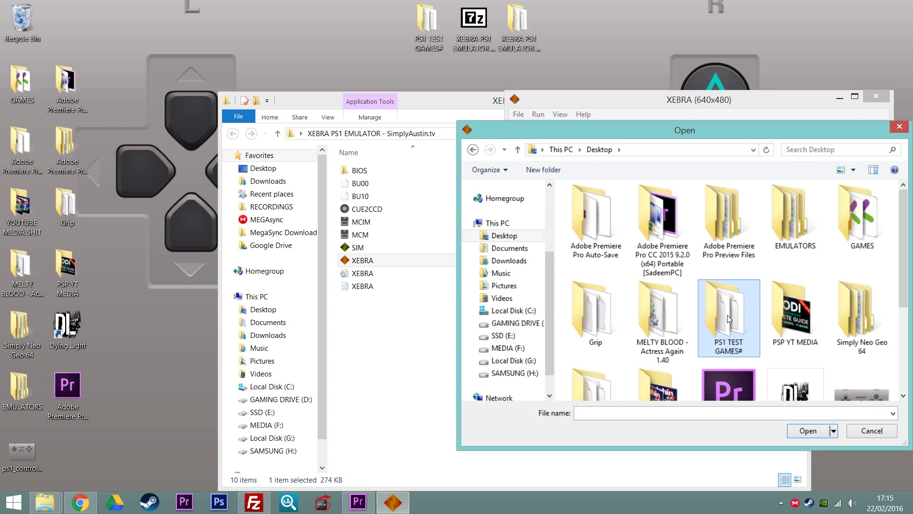
{"action": "scroll", "coordinate": [727, 316], "scroll_direction": "down", "scroll_amount": 3}
{"action": "double_click", "coordinate": [600, 260]}
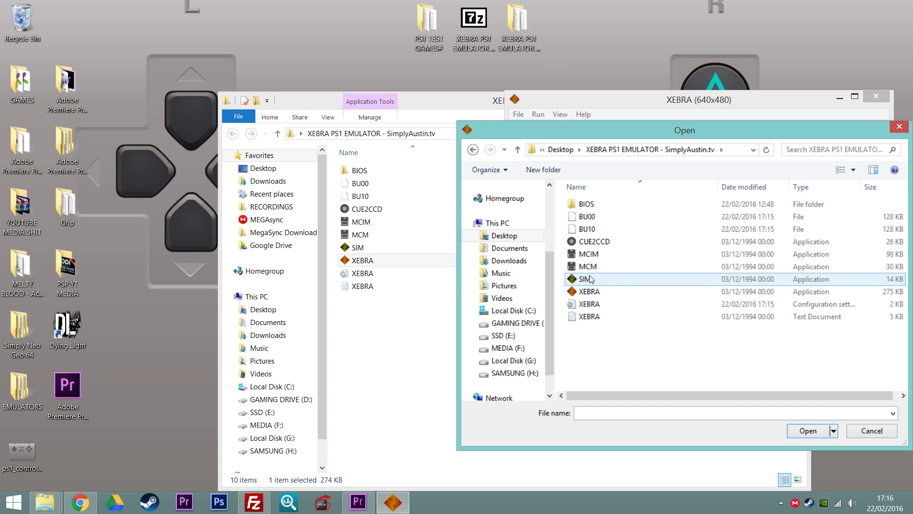
{"action": "double_click", "coordinate": [589, 204]}
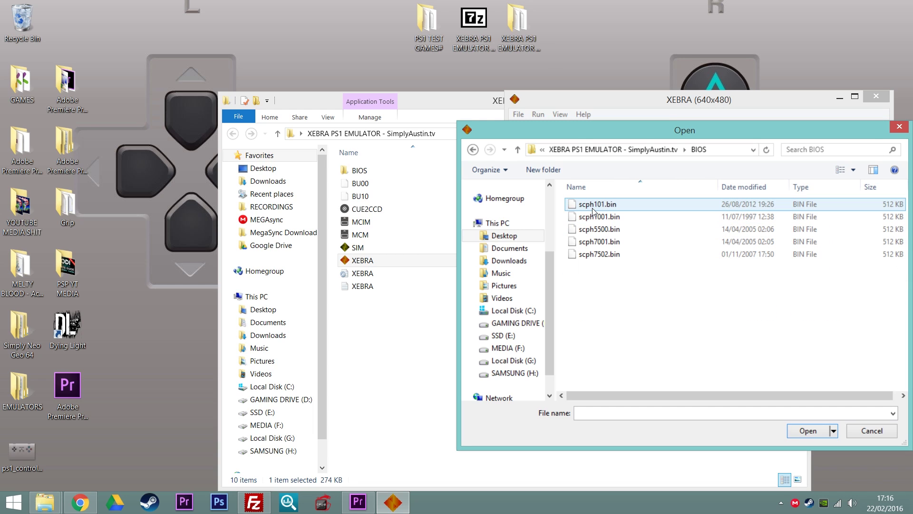
{"action": "double_click", "coordinate": [635, 217]}
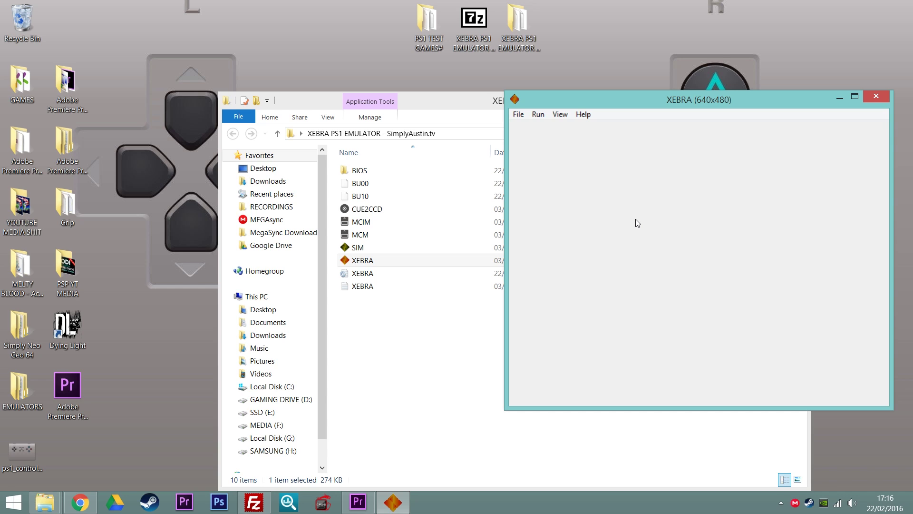
- Load Crash Bandicoot (USA).bin from the desktop's PS1 TEST GAMES# folder as the CD-ROM image
{"action": "left_click", "coordinate": [534, 114]}
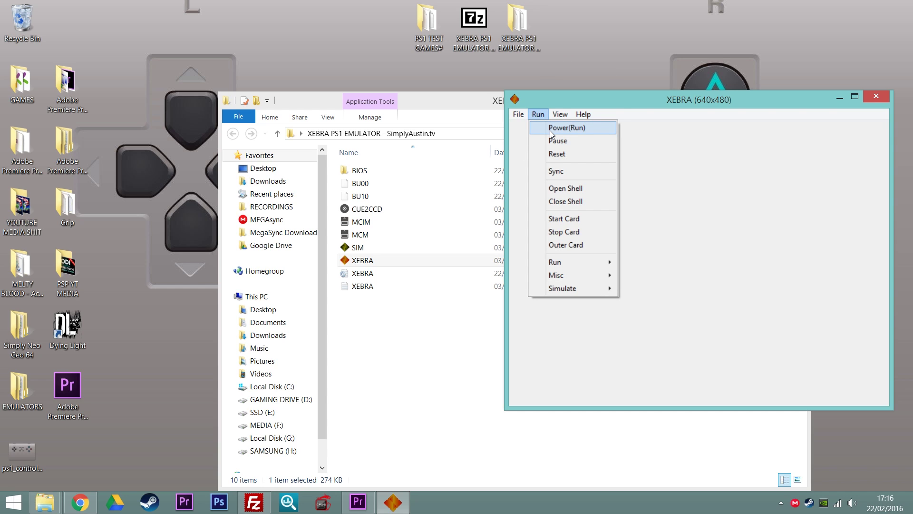
{"action": "mouse_move", "coordinate": [518, 116]}
{"action": "mouse_move", "coordinate": [540, 128]}
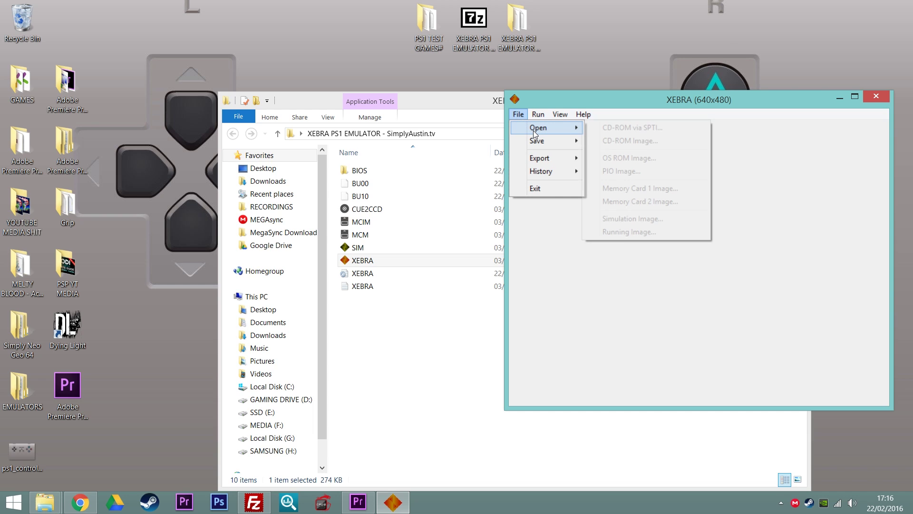
{"action": "left_click", "coordinate": [653, 141]}
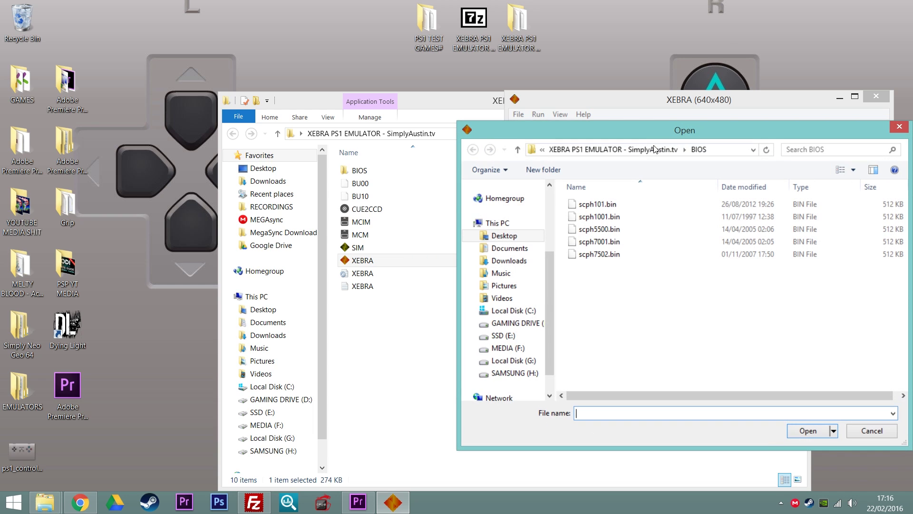
{"action": "left_click", "coordinate": [518, 150]}
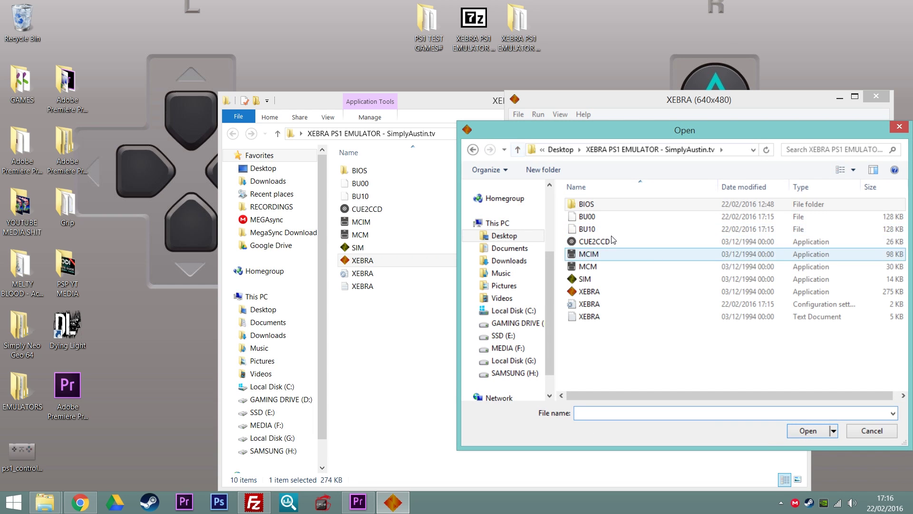
{"action": "left_click", "coordinate": [518, 150]}
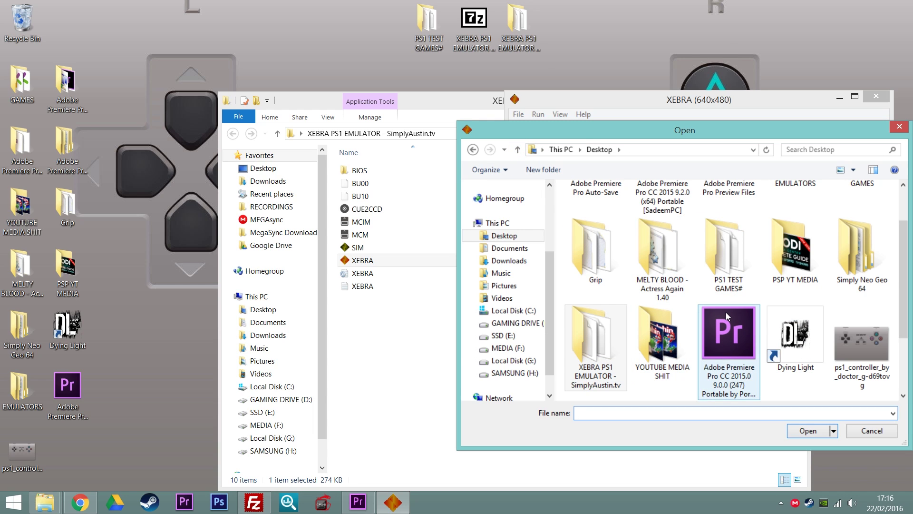
{"action": "double_click", "coordinate": [724, 279]}
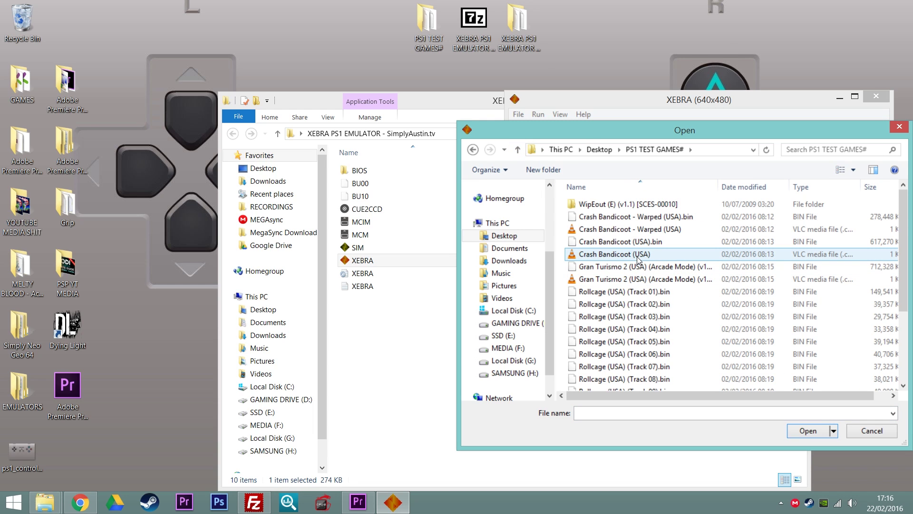
{"action": "double_click", "coordinate": [631, 243]}
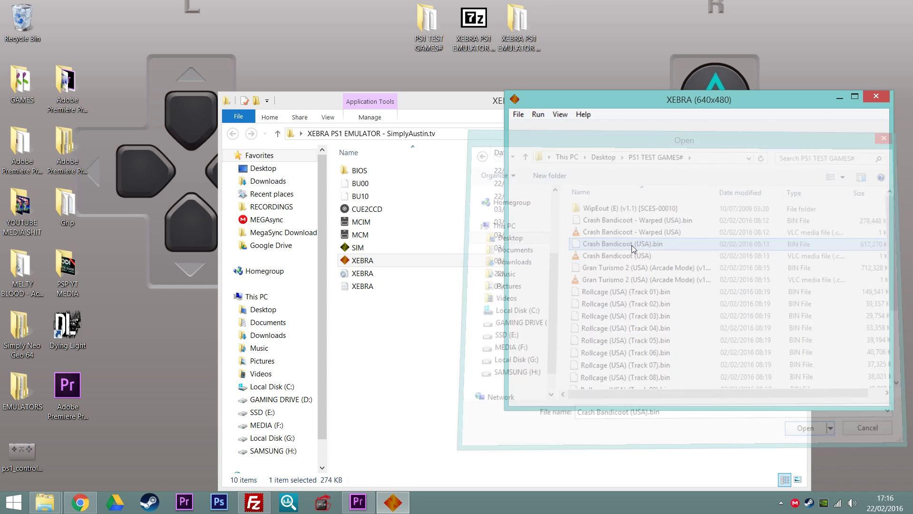
- Open the Windows Volume Mixer and bring XEBRA's volume control into view
{"action": "left_click", "coordinate": [538, 114]}
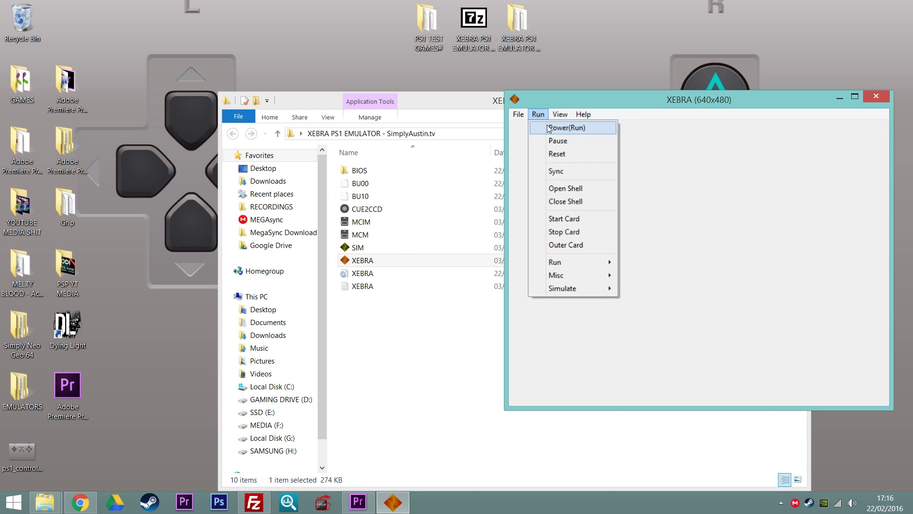
{"action": "left_click", "coordinate": [851, 508]}
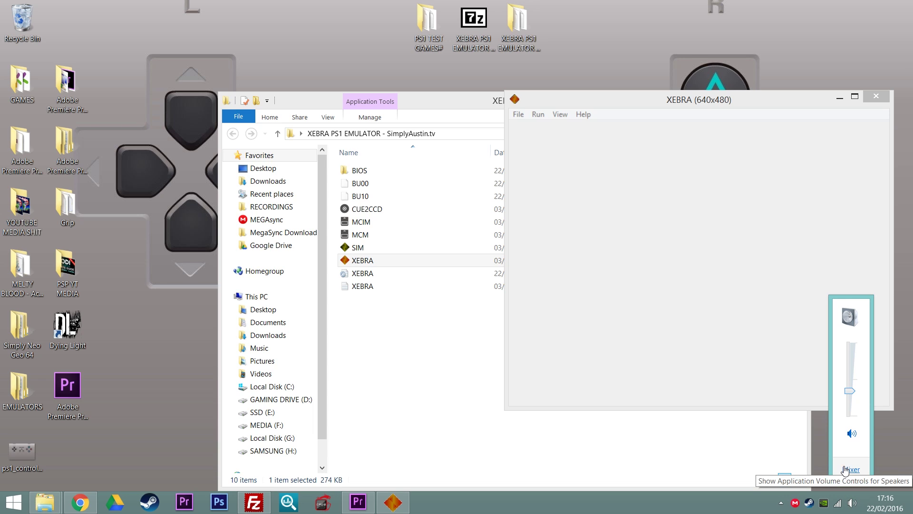
{"action": "left_click", "coordinate": [850, 475]}
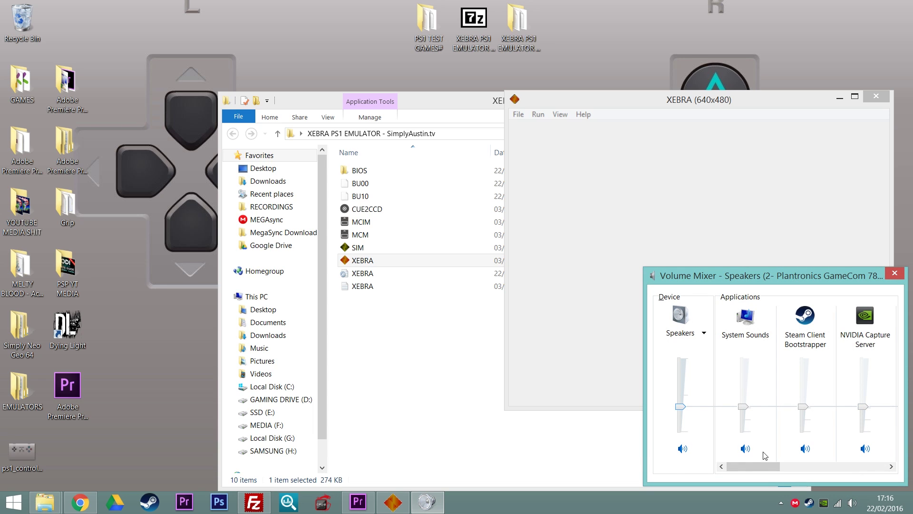
{"action": "left_click_drag", "start_coordinate": [759, 466], "coordinate": [806, 469]}
{"action": "left_click", "coordinate": [865, 448]}
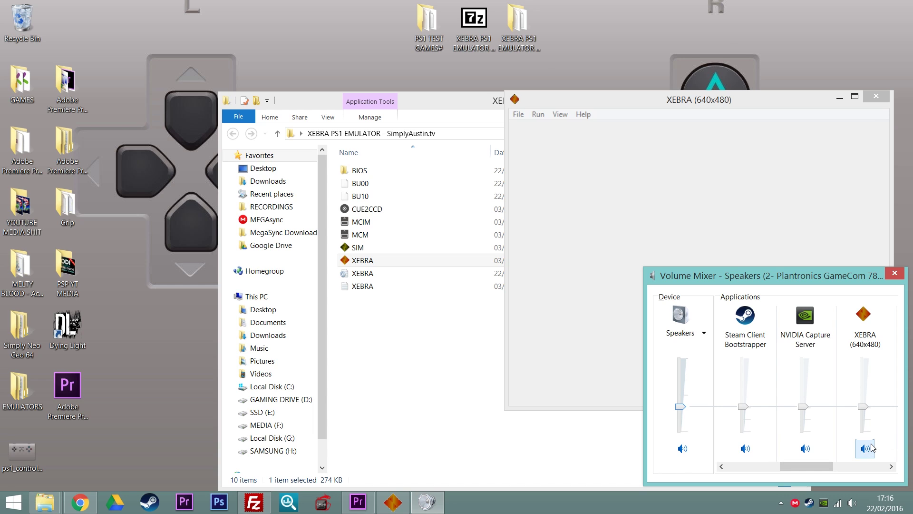
- Move the XEBRA window clear of XEBRA's volume control and power on the emulated console
{"action": "left_click_drag", "start_coordinate": [671, 99], "coordinate": [504, 87]}
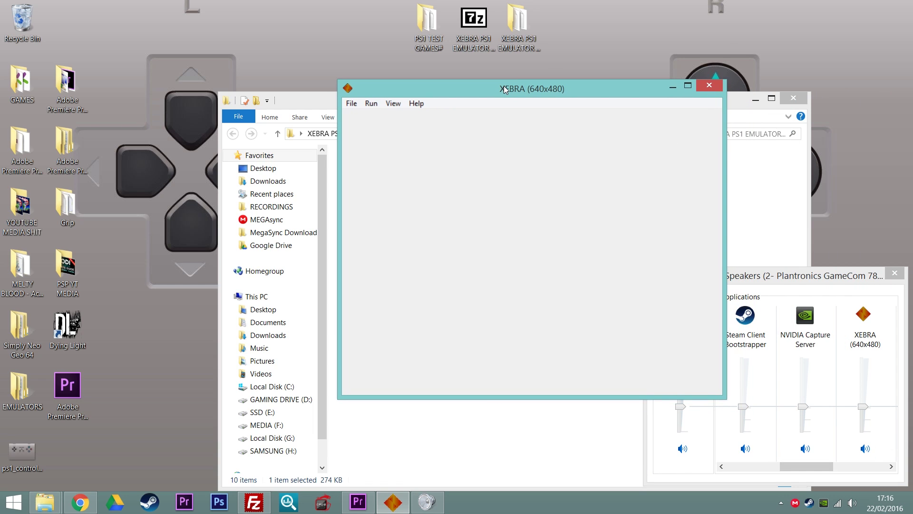
{"action": "left_click", "coordinate": [371, 104]}
{"action": "left_click", "coordinate": [377, 118]}
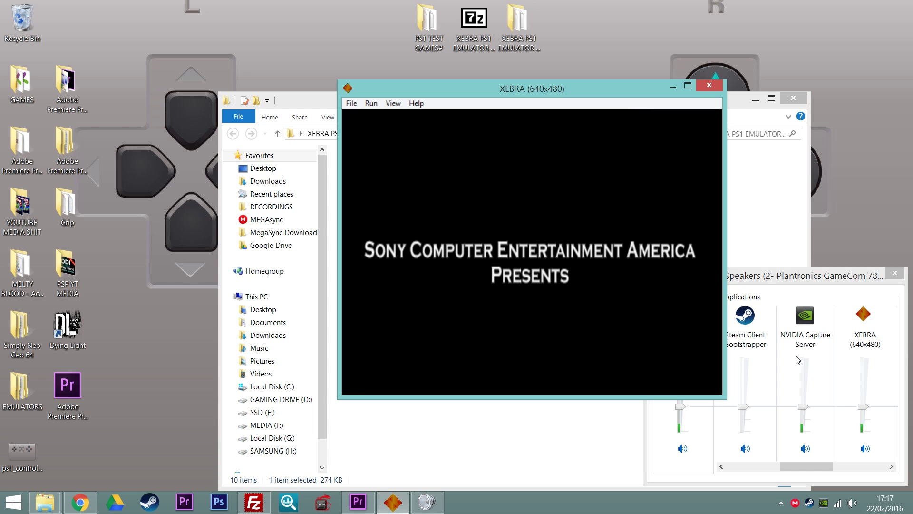
- Mute XEBRA in the Volume Mixer and reposition the emulator window on the desktop
{"action": "left_click", "coordinate": [866, 450]}
{"action": "left_click", "coordinate": [865, 449]}
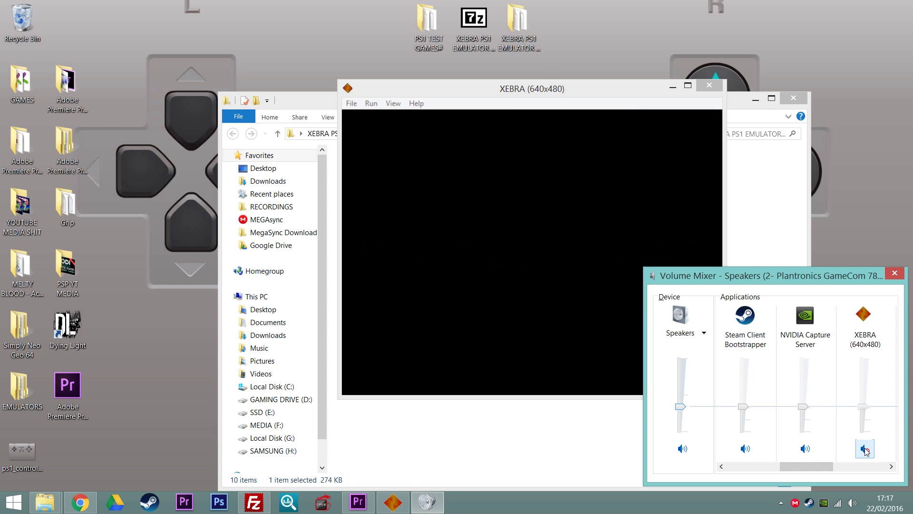
{"action": "left_click_drag", "start_coordinate": [578, 91], "coordinate": [655, 110]}
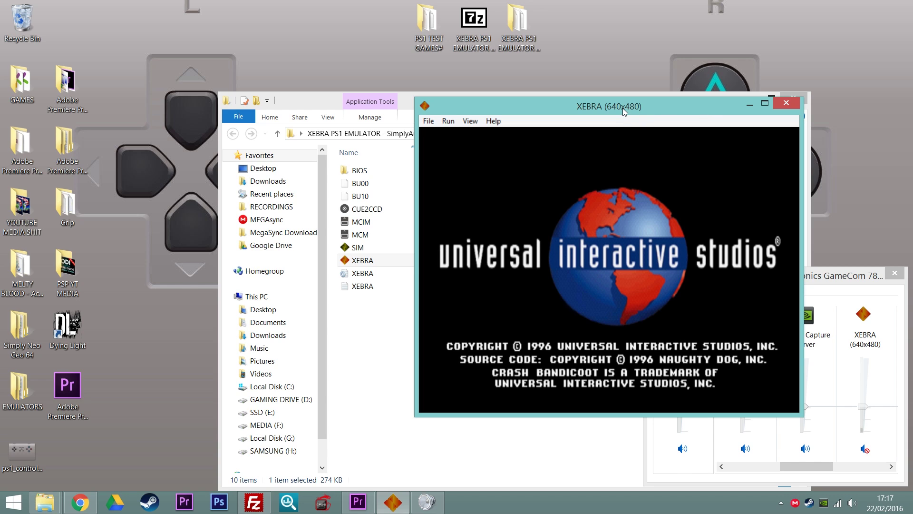
- Try a display width of 1024 on the maximized emulator window and restore the window to its normal size
{"action": "left_click", "coordinate": [764, 103]}
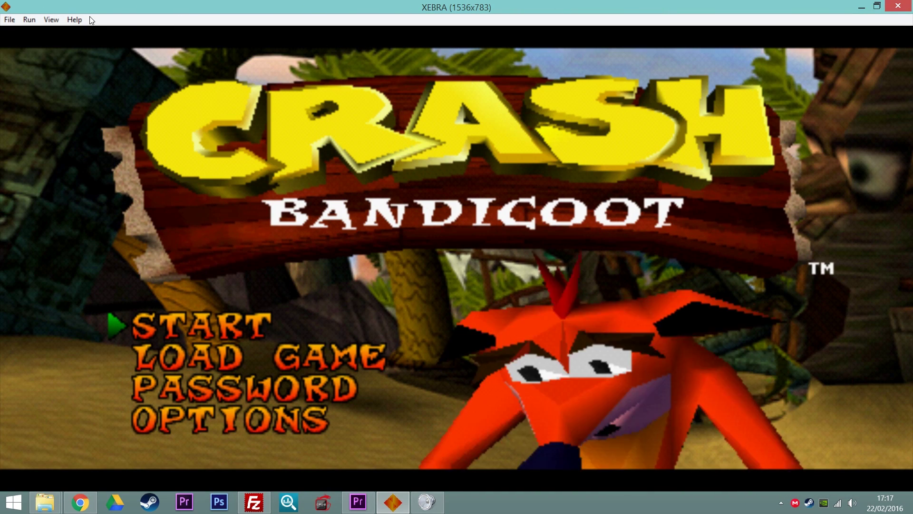
{"action": "left_click", "coordinate": [50, 20]}
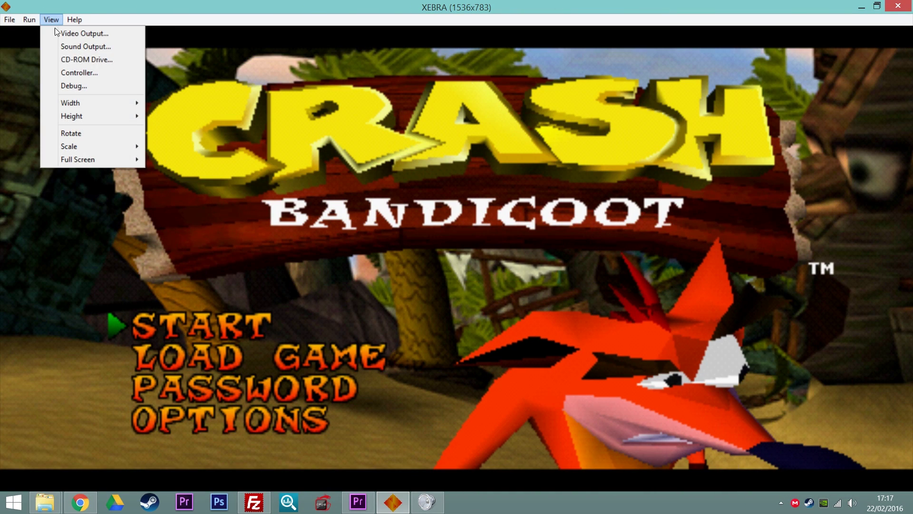
{"action": "mouse_move", "coordinate": [96, 103]}
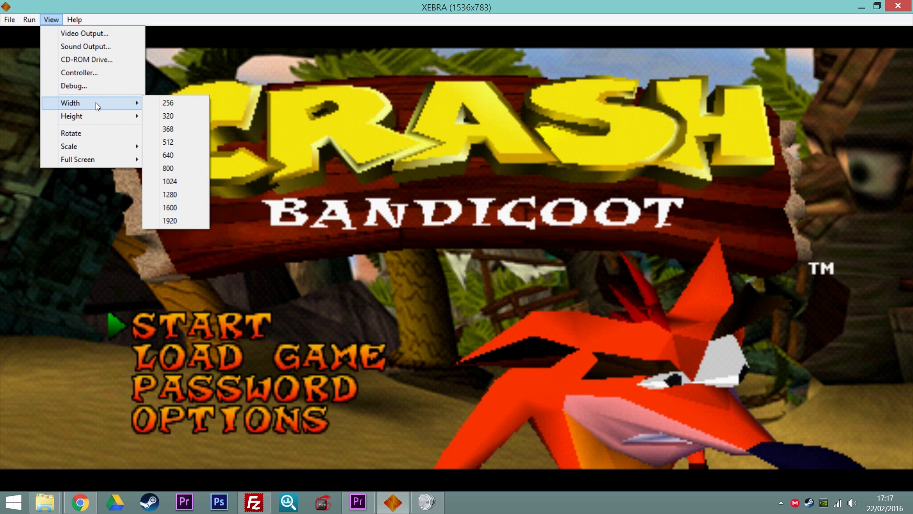
{"action": "mouse_move", "coordinate": [106, 149]}
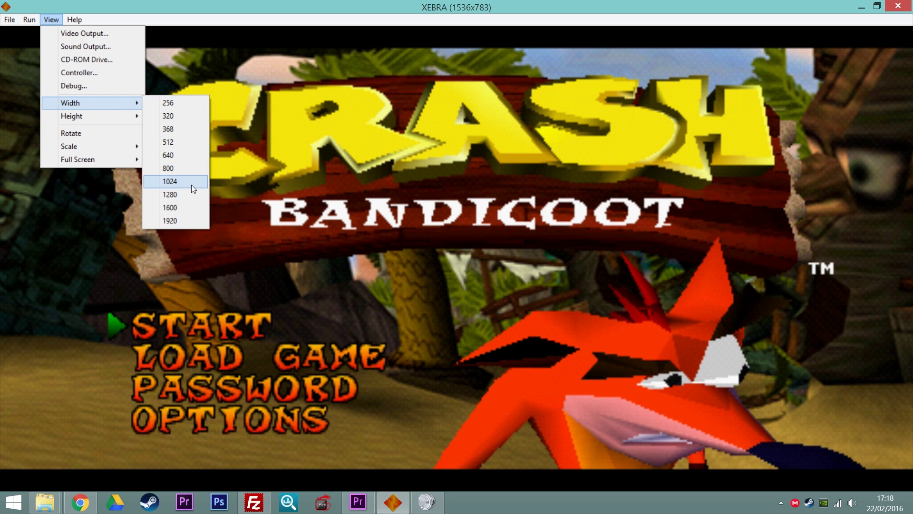
{"action": "left_click", "coordinate": [192, 186]}
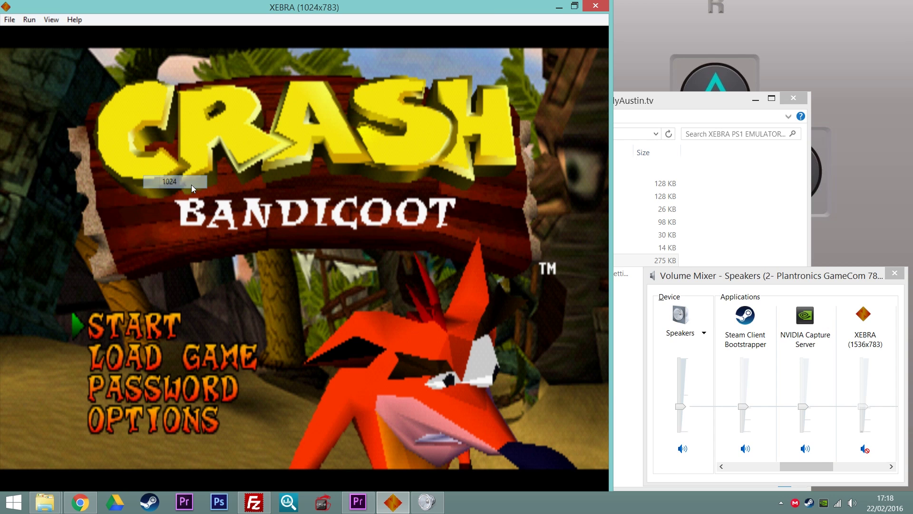
{"action": "double_click", "coordinate": [366, 7]}
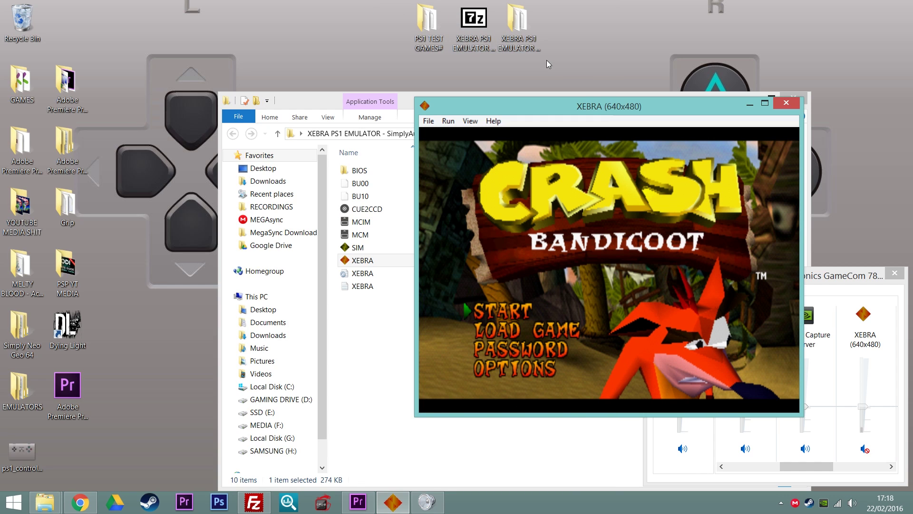
- Maximize the emulator window and set the display height to the 16:09 ratio
{"action": "left_click", "coordinate": [765, 104]}
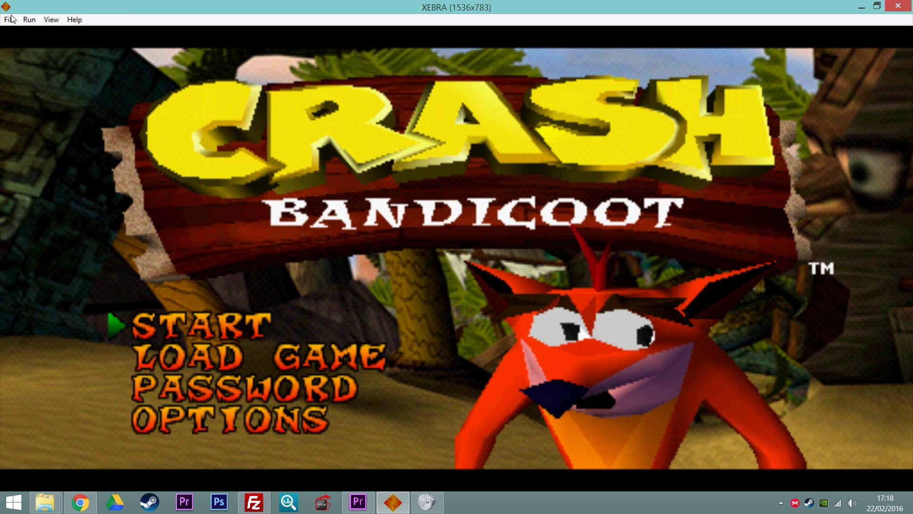
{"action": "left_click", "coordinate": [51, 20]}
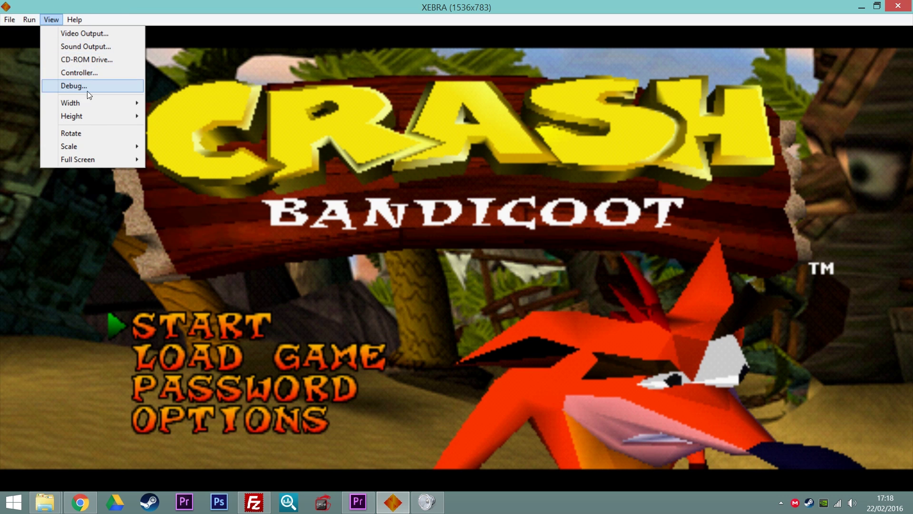
{"action": "mouse_move", "coordinate": [94, 117]}
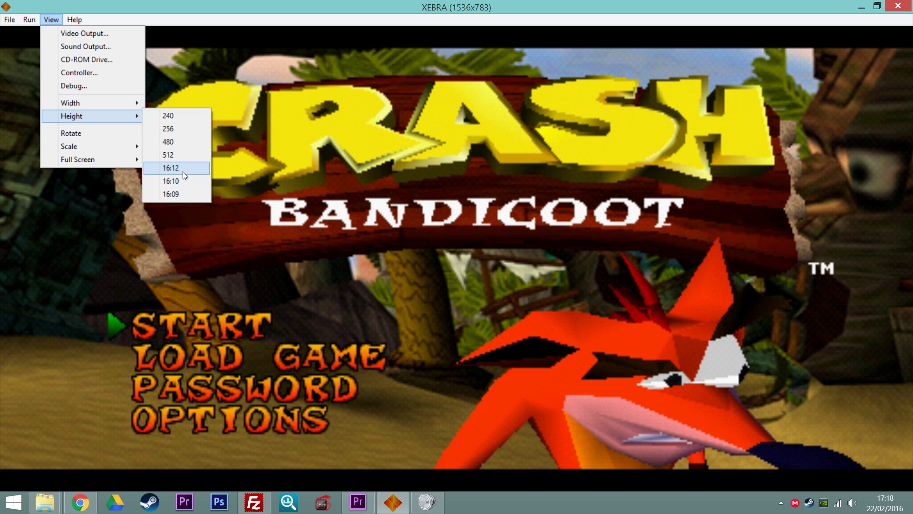
{"action": "left_click", "coordinate": [189, 193]}
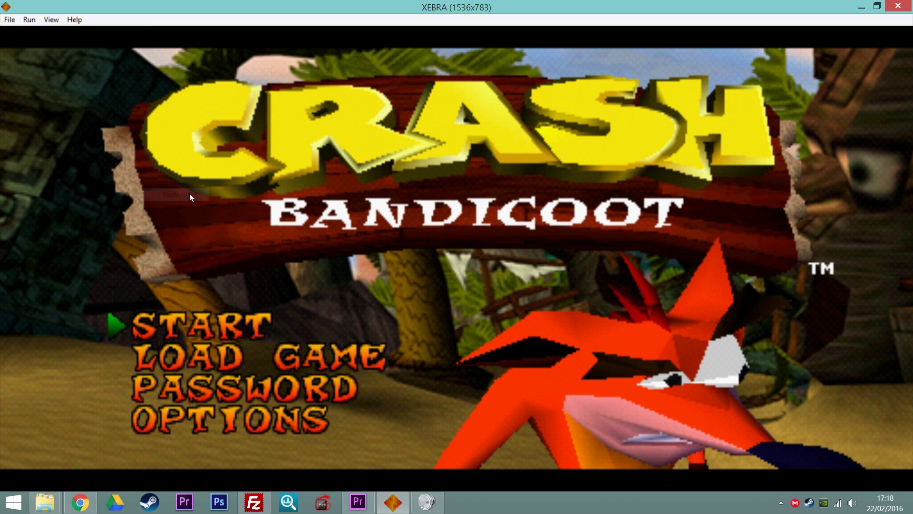
- Try the 16:09o scale on the maximized Crash Bandicoot display
{"action": "left_click", "coordinate": [51, 20]}
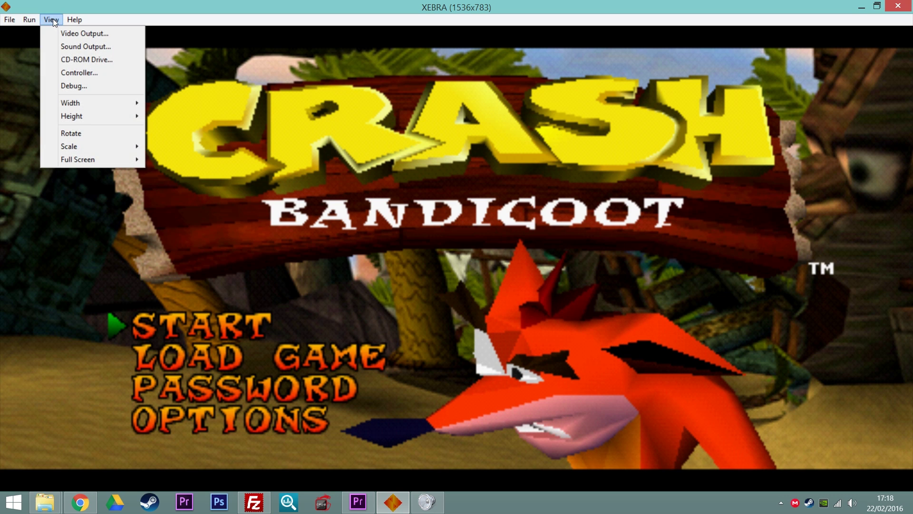
{"action": "mouse_move", "coordinate": [106, 148]}
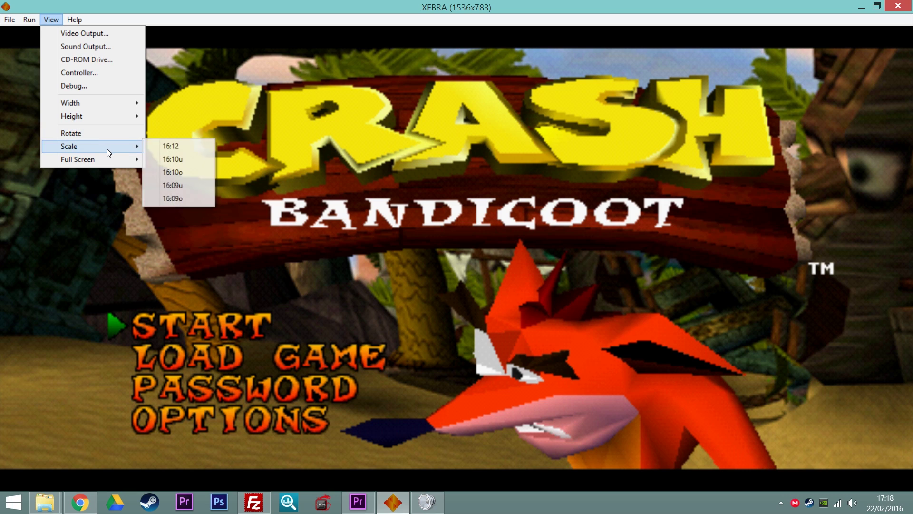
{"action": "left_click", "coordinate": [192, 199]}
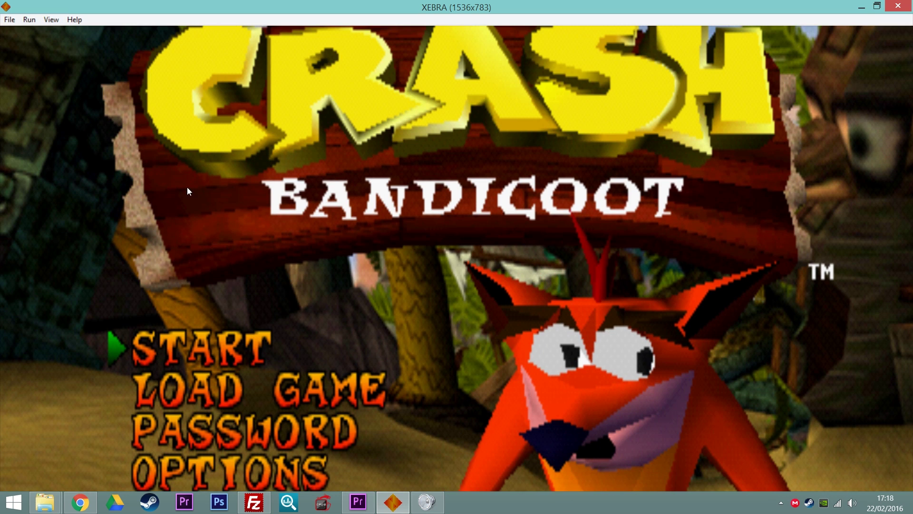
- Try a display height of 512 and a display width of 1024 for the emulator
{"action": "left_click", "coordinate": [51, 19]}
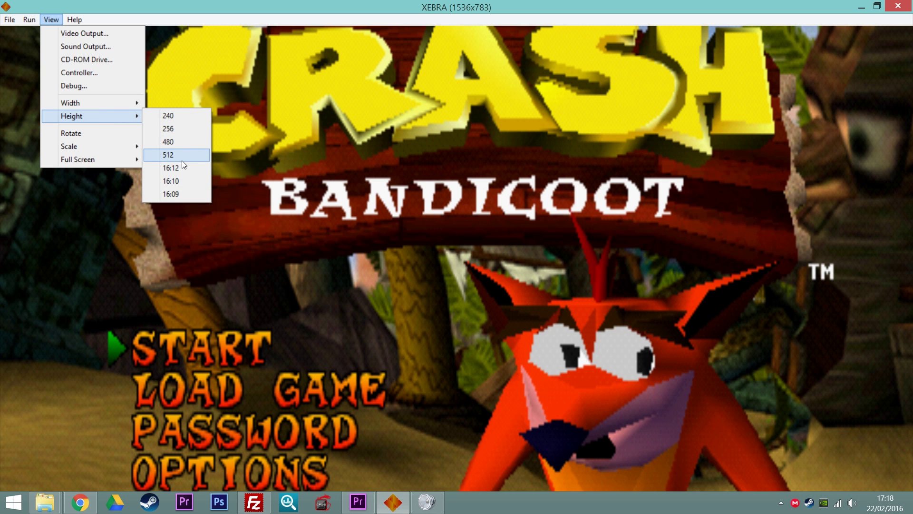
{"action": "left_click", "coordinate": [181, 154]}
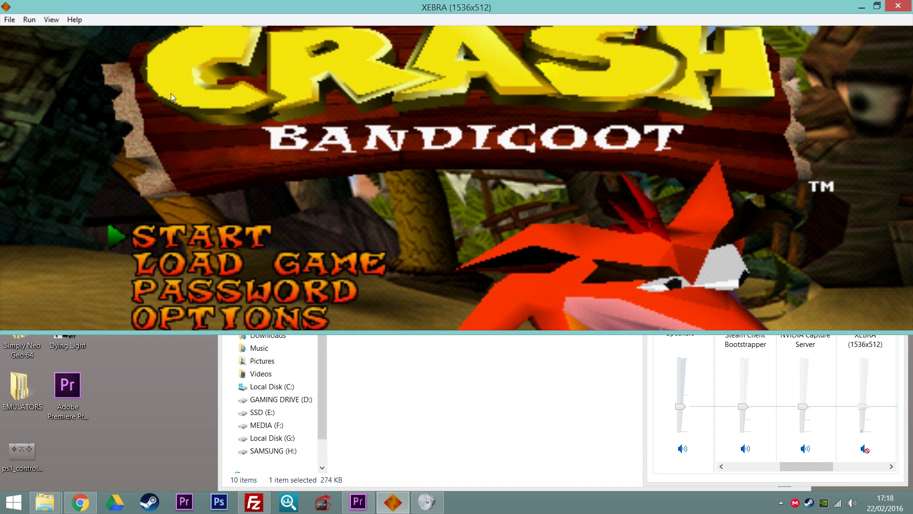
{"action": "left_click", "coordinate": [50, 20]}
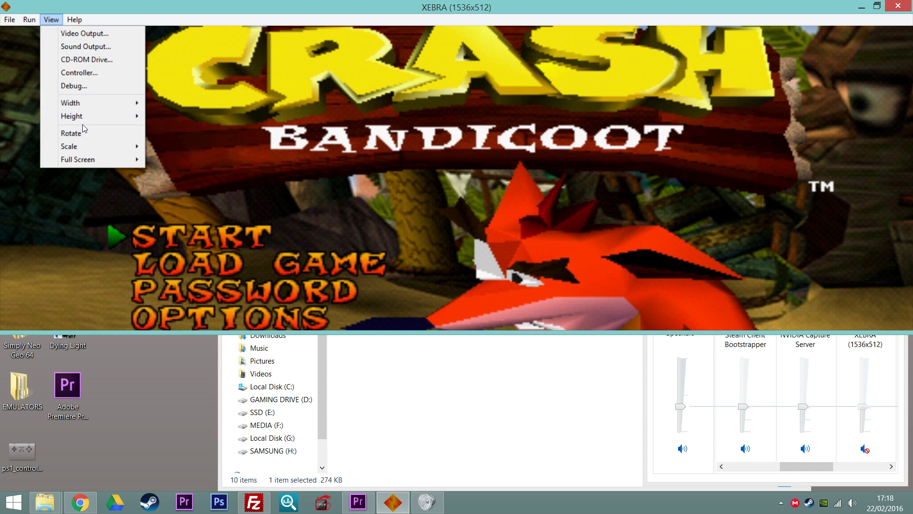
{"action": "mouse_move", "coordinate": [87, 116]}
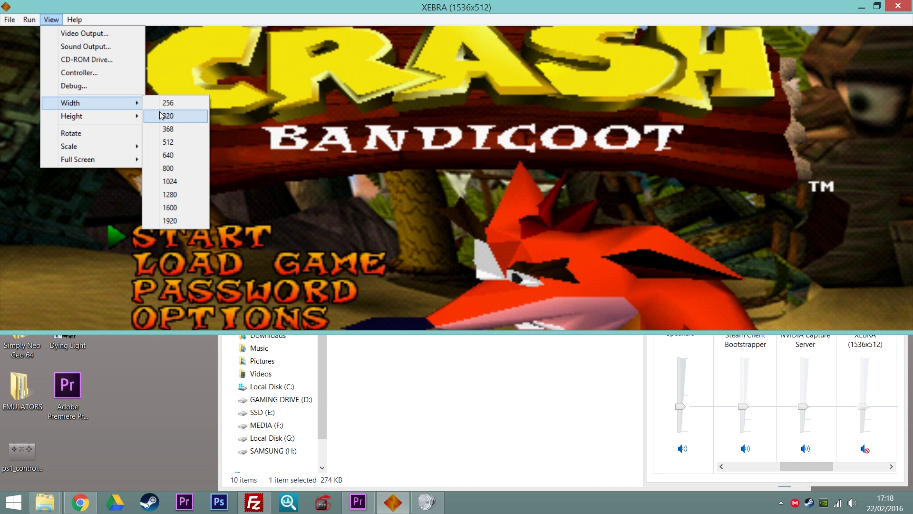
{"action": "left_click", "coordinate": [192, 185]}
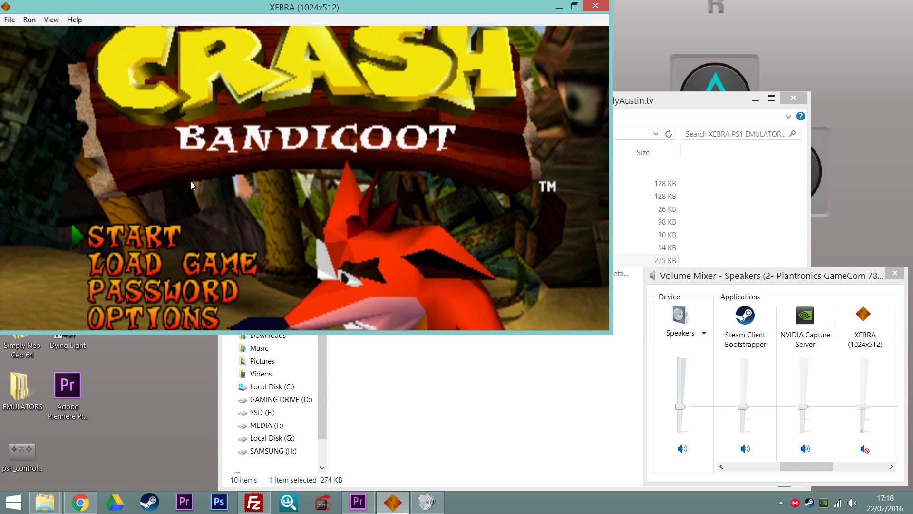
- Try the 16:09u scale and restore the emulator window to its normal size
{"action": "left_click", "coordinate": [51, 20]}
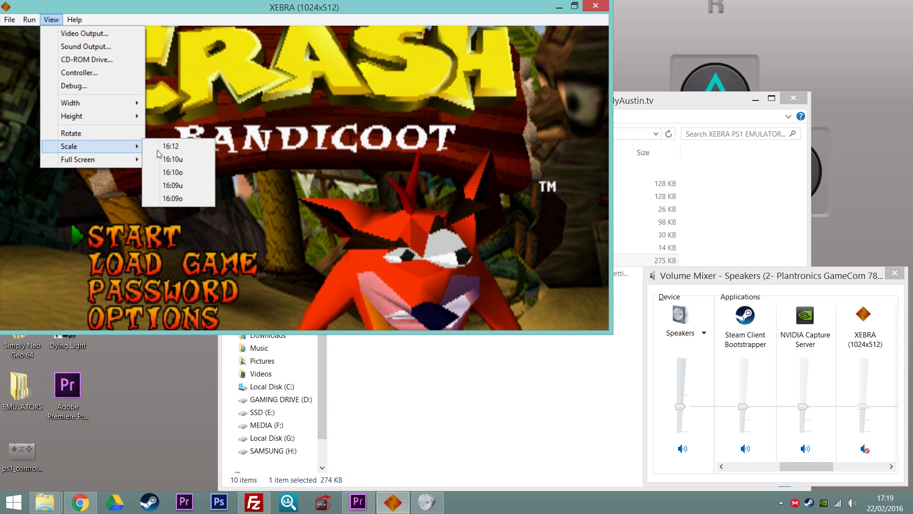
{"action": "left_click", "coordinate": [197, 185]}
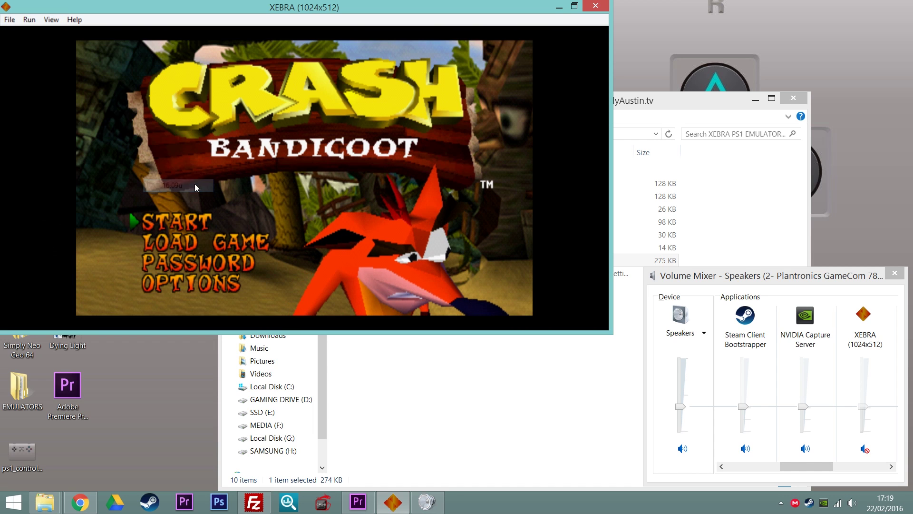
{"action": "left_click", "coordinate": [574, 7]}
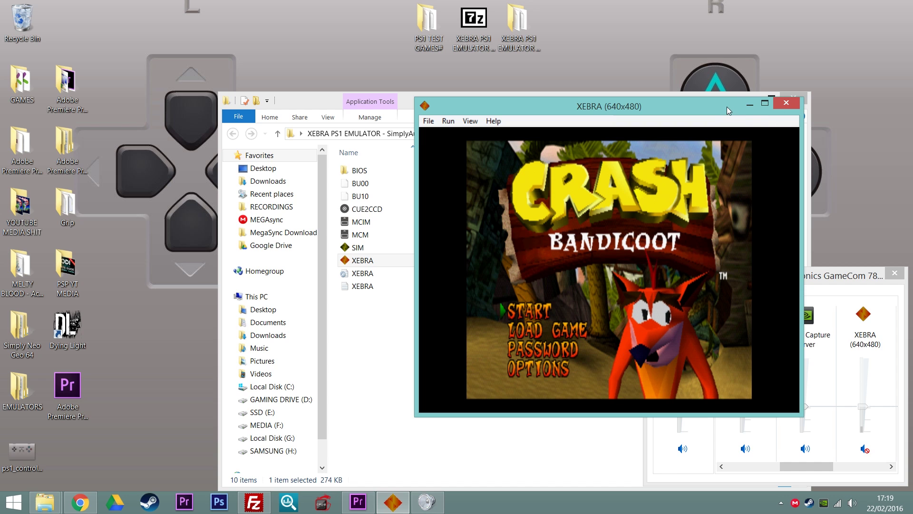
- Start the game in the maximized emulator window and set the display scale to 16:10u
{"action": "left_click", "coordinate": [761, 105]}
{"action": "key", "text": "Return"}
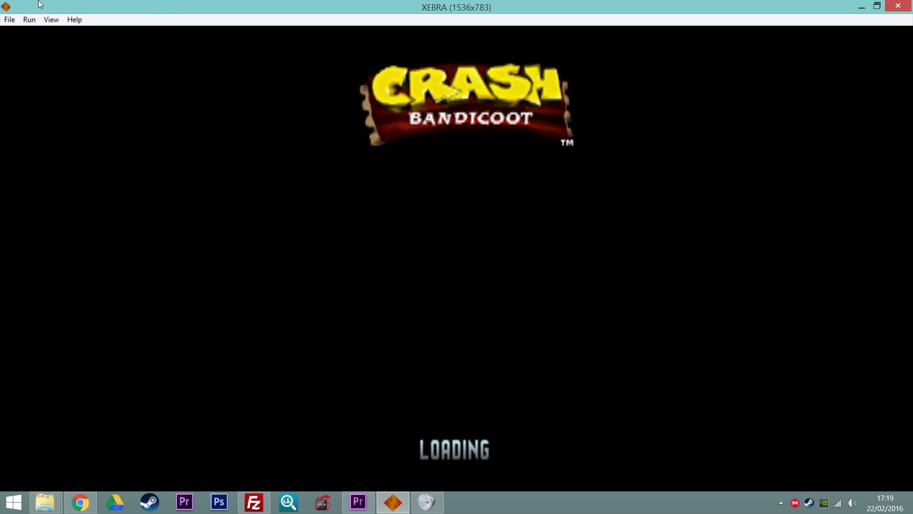
{"action": "left_click", "coordinate": [54, 22]}
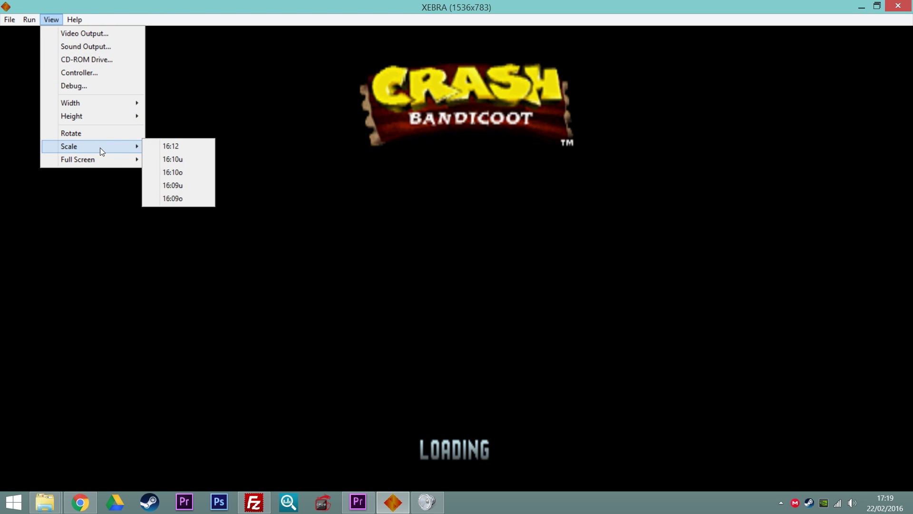
{"action": "left_click", "coordinate": [174, 159]}
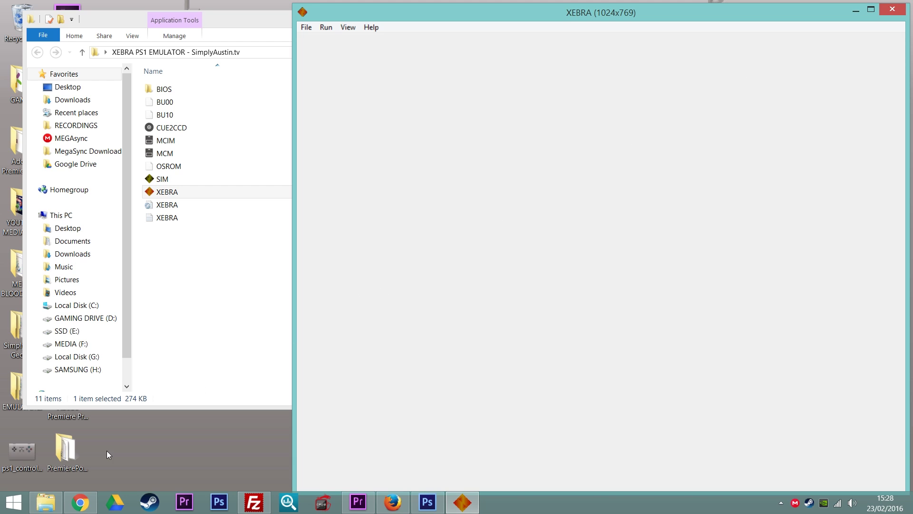
- Switch to Chrome and review the ReShade home page from the introduction to the framework download section
{"action": "left_click", "coordinate": [78, 507]}
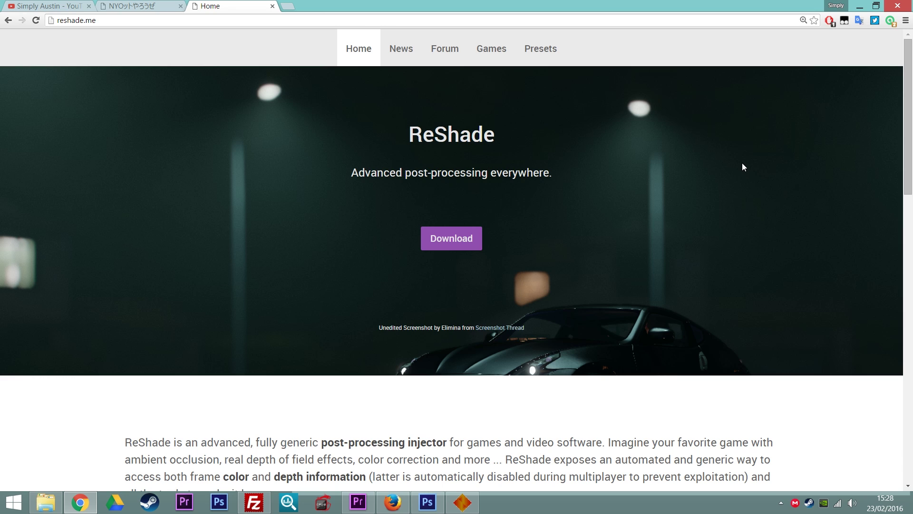
{"action": "scroll", "coordinate": [742, 163], "scroll_direction": "down", "scroll_amount": 6}
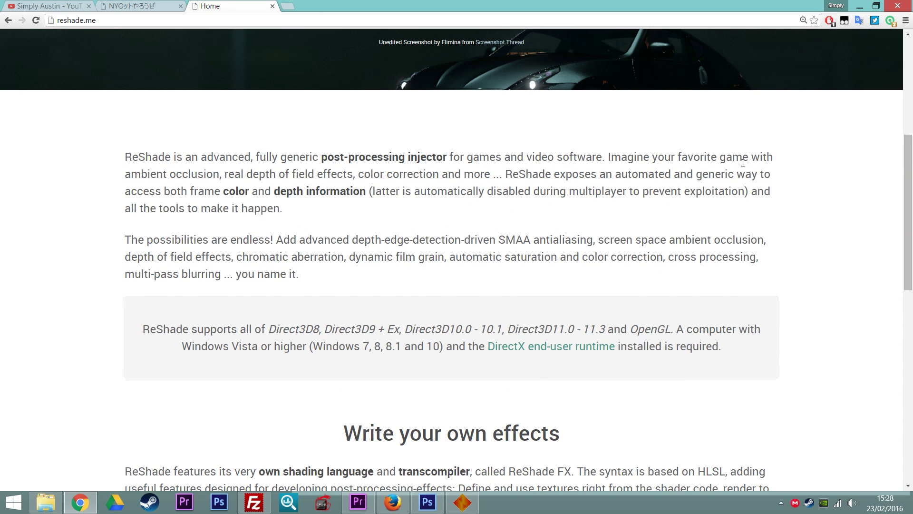
{"action": "scroll", "coordinate": [743, 164], "scroll_direction": "down", "scroll_amount": 9}
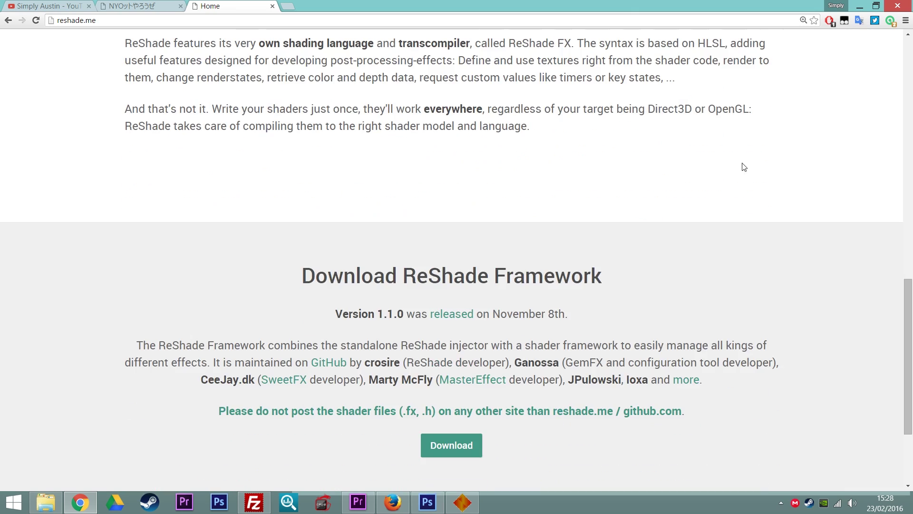
{"action": "scroll", "coordinate": [744, 166], "scroll_direction": "down", "scroll_amount": 3}
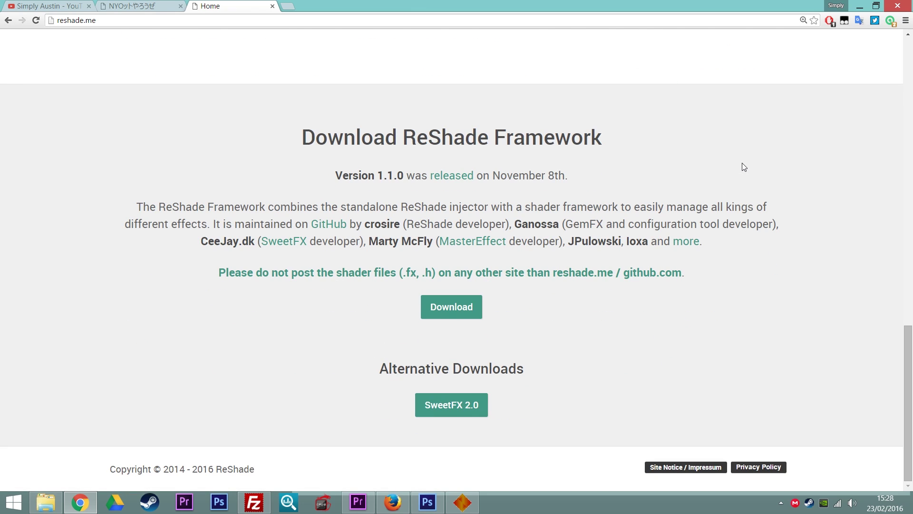
{"action": "scroll", "coordinate": [742, 163], "scroll_direction": "up", "scroll_amount": 18}
{"action": "scroll", "coordinate": [743, 167], "scroll_direction": "up", "scroll_amount": 1}
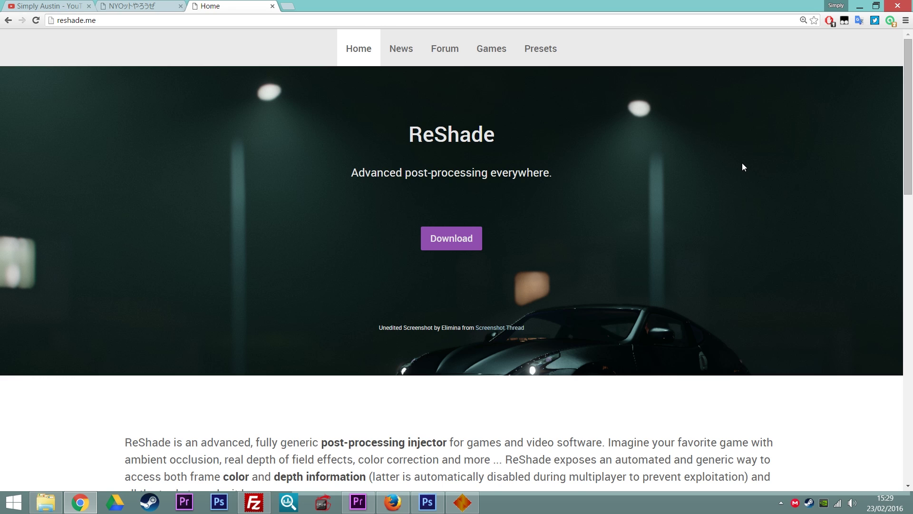
- Download the ReShade Framework 1.1.0 archive through its MediaFire page
{"action": "scroll", "coordinate": [742, 164], "scroll_direction": "down", "scroll_amount": 15}
{"action": "scroll", "coordinate": [743, 166], "scroll_direction": "down", "scroll_amount": 1}
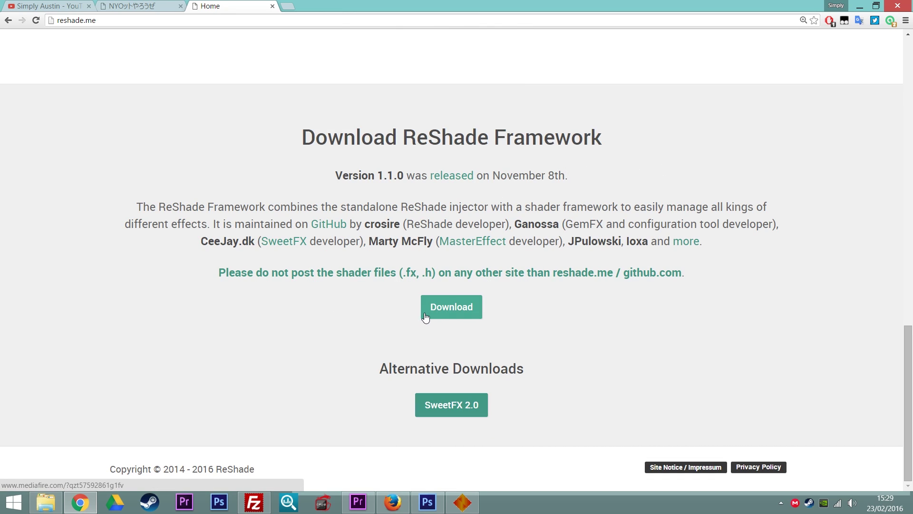
{"action": "left_click", "coordinate": [465, 314]}
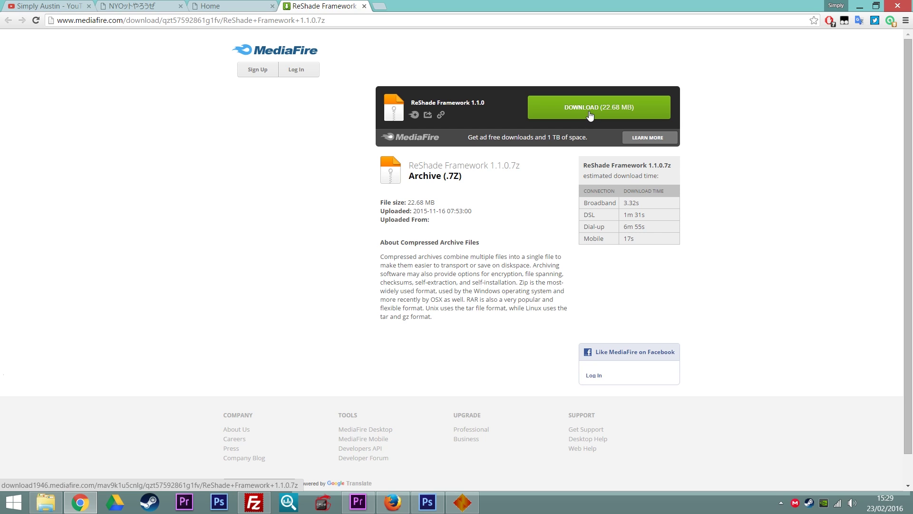
{"action": "left_click", "coordinate": [589, 115]}
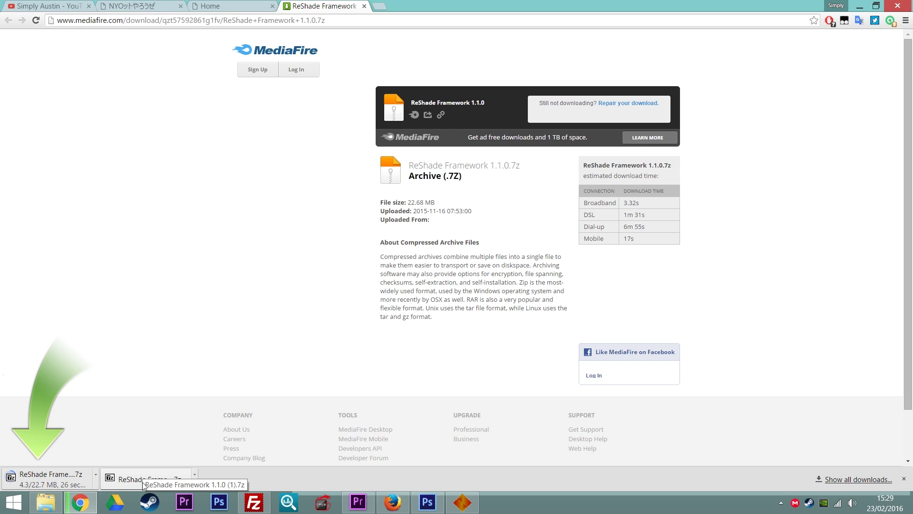
- Open the archive ReShade Framework 1.1.0 (1).7z in 7-Zip and clear the desktop by minimizing Chrome and the emulator folder and closing XEBRA
{"action": "left_click", "coordinate": [141, 481]}
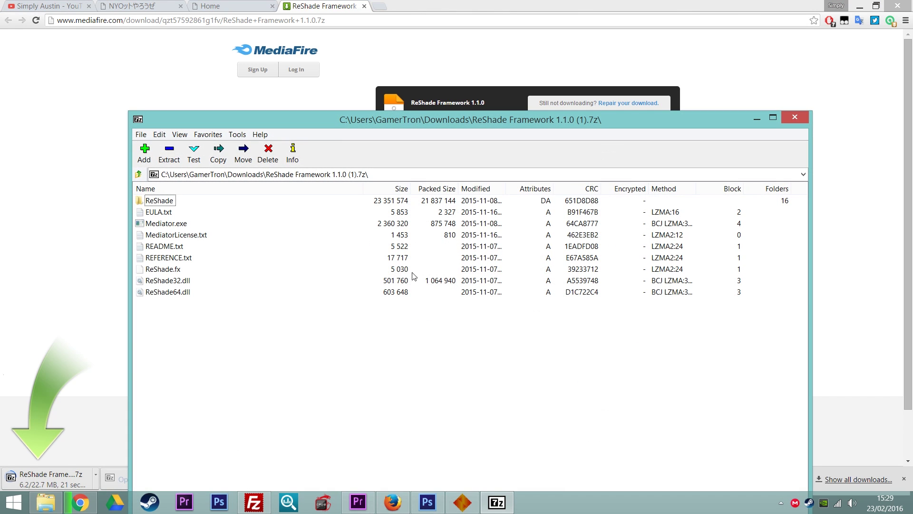
{"action": "left_click", "coordinate": [874, 8]}
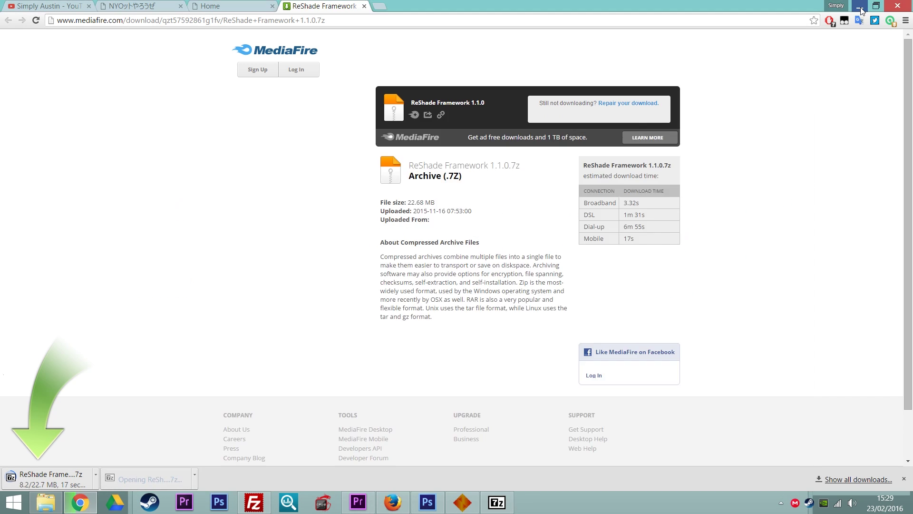
{"action": "left_click", "coordinate": [858, 8]}
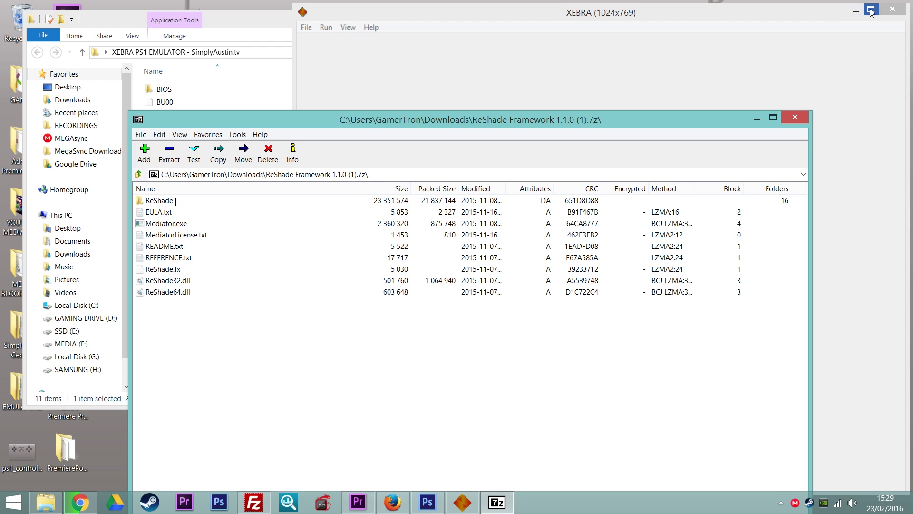
{"action": "left_click", "coordinate": [903, 12]}
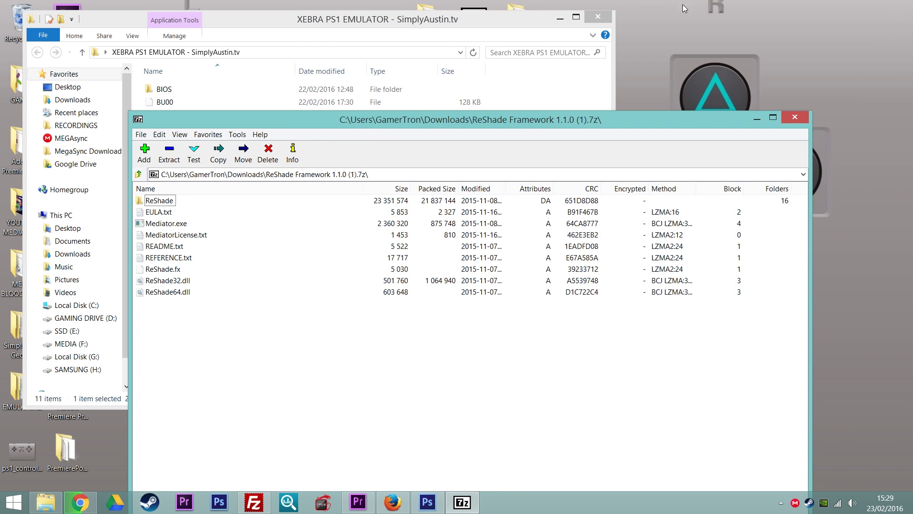
{"action": "left_click_drag", "start_coordinate": [529, 122], "coordinate": [774, 62]}
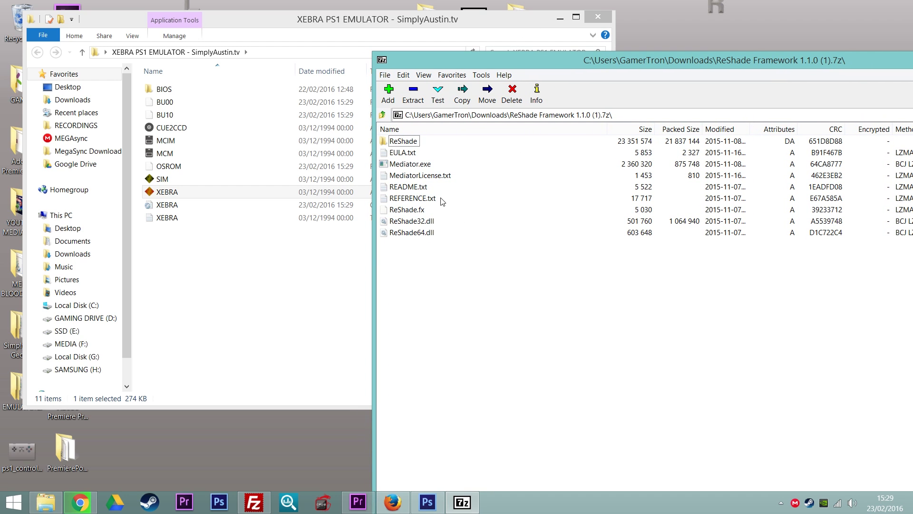
{"action": "left_click", "coordinate": [562, 17]}
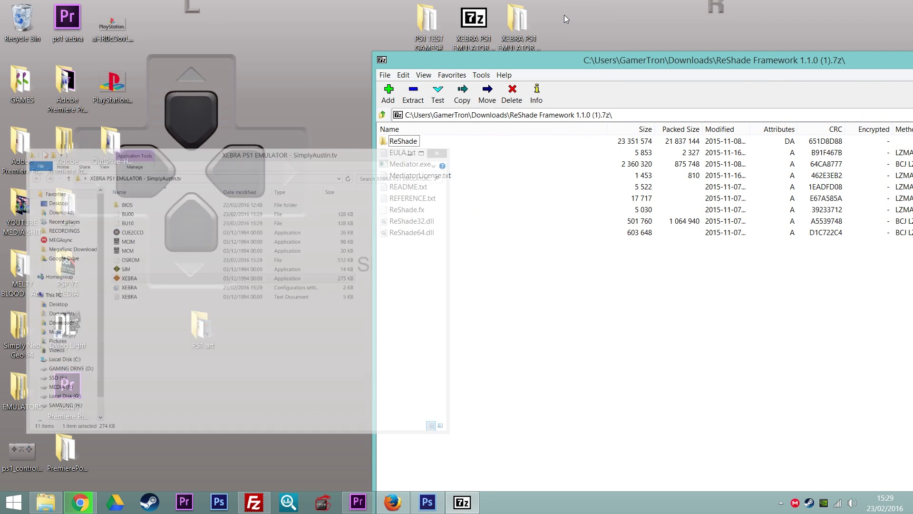
- Create a new desktop folder named ReShade
{"action": "right_click", "coordinate": [227, 27]}
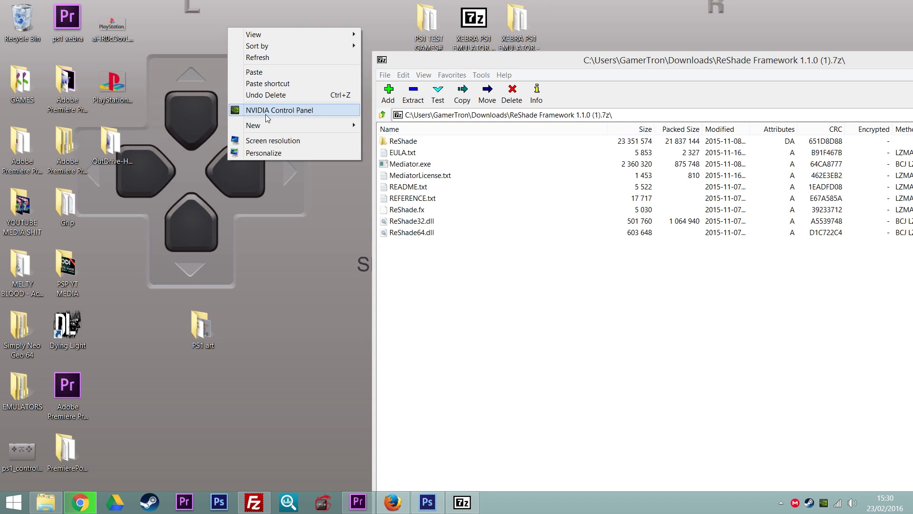
{"action": "mouse_move", "coordinate": [270, 124]}
{"action": "left_click", "coordinate": [371, 126]}
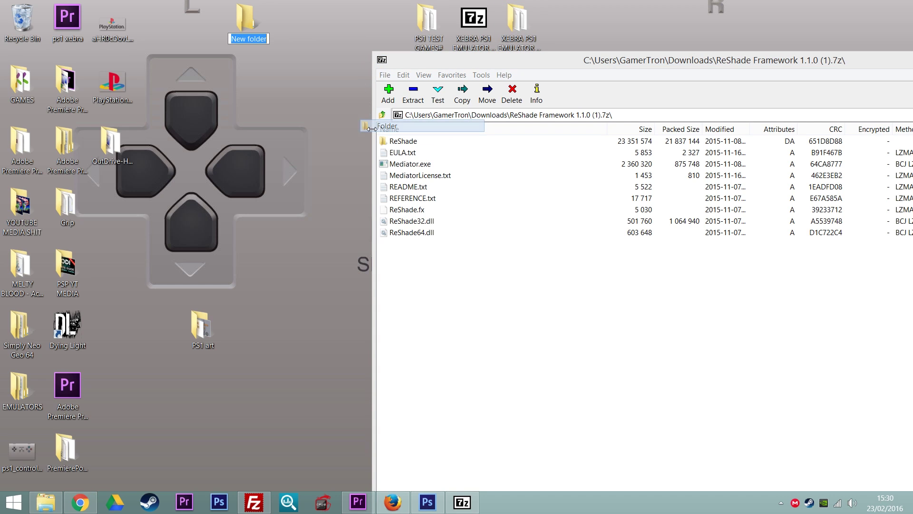
{"action": "type", "text": "Res"}
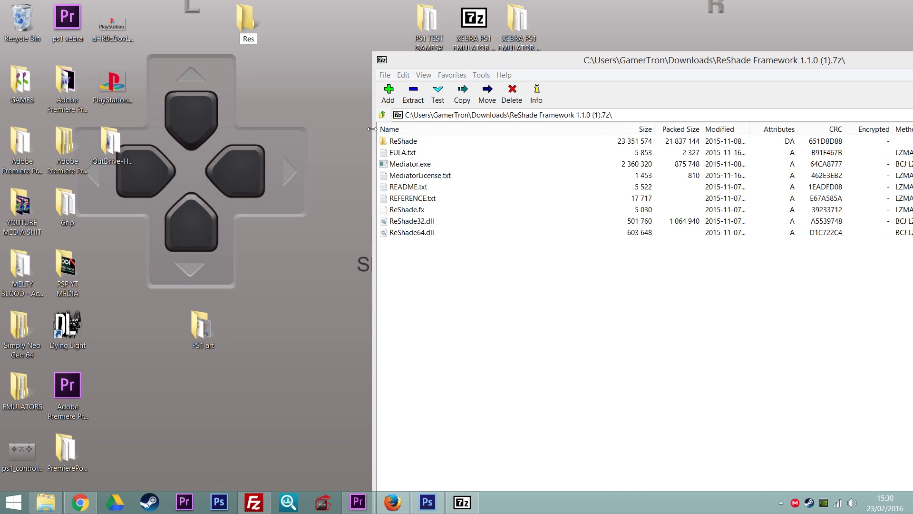
{"action": "key", "text": "BackSpace"}
{"action": "type", "text": "Shade"}
{"action": "key", "text": "Return"}
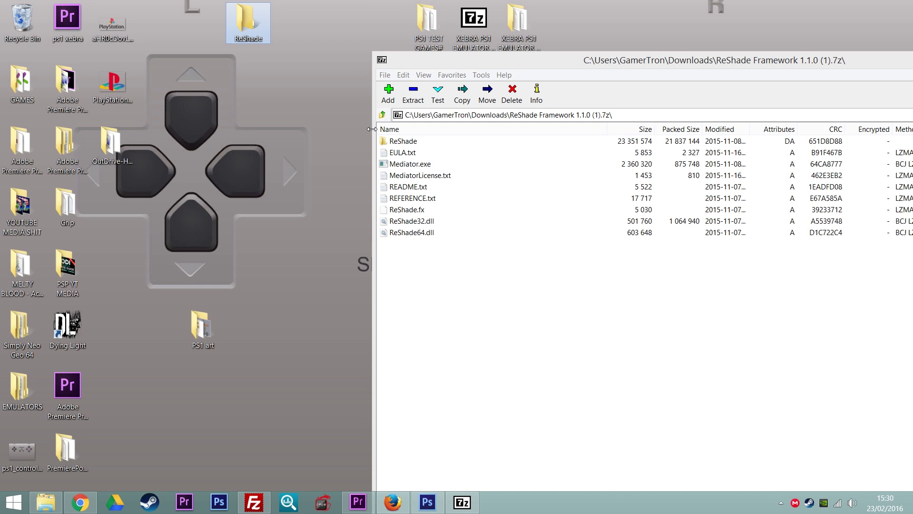
- Extract all of the archive's contents into the ReShade desktop folder and close the archive window
{"action": "left_click_drag", "start_coordinate": [428, 267], "coordinate": [251, 32]}
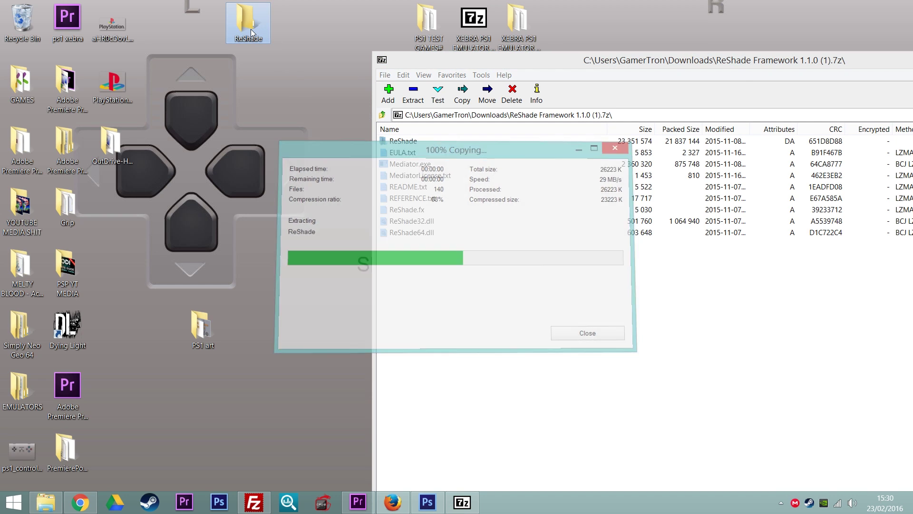
{"action": "left_click_drag", "start_coordinate": [737, 62], "coordinate": [441, 87]}
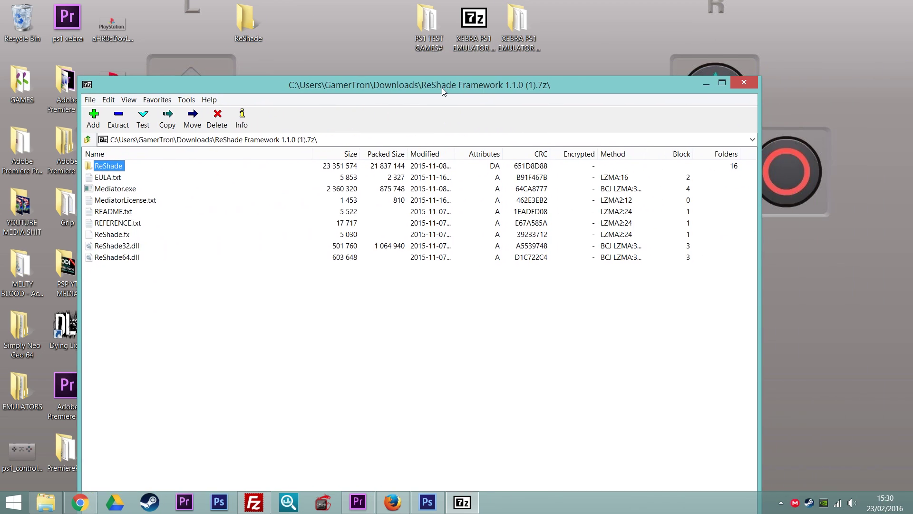
{"action": "left_click", "coordinate": [739, 86]}
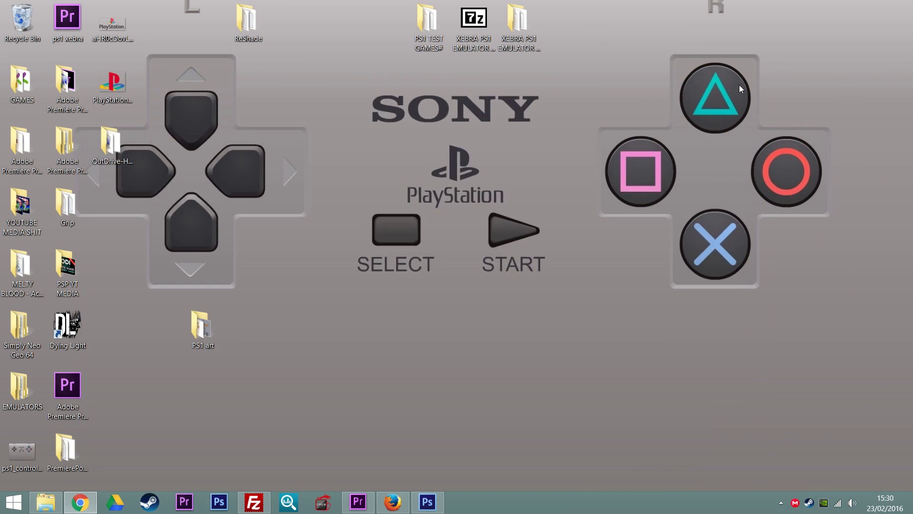
- Place the ReShade desktop folder beside the XEBRA emulator folder and open its inner ReShade subfolder
{"action": "left_click_drag", "start_coordinate": [240, 29], "coordinate": [567, 32]}
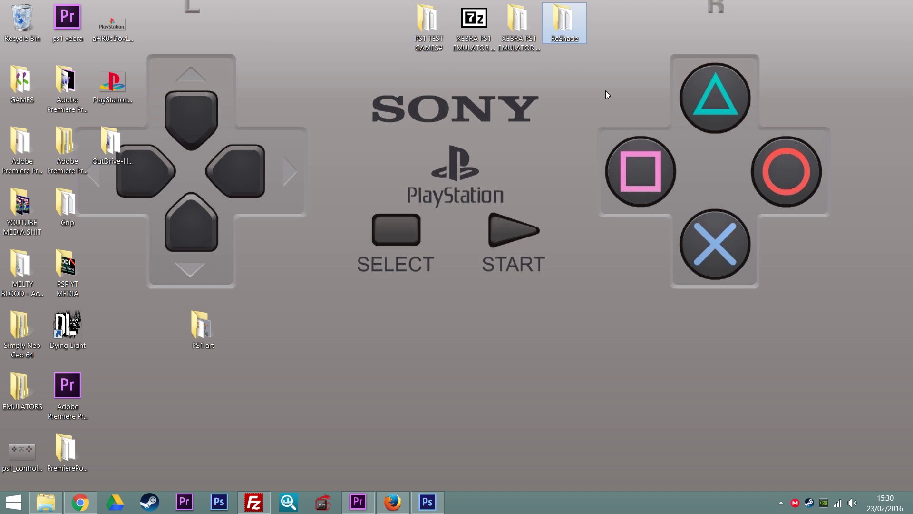
{"action": "double_click", "coordinate": [570, 24]}
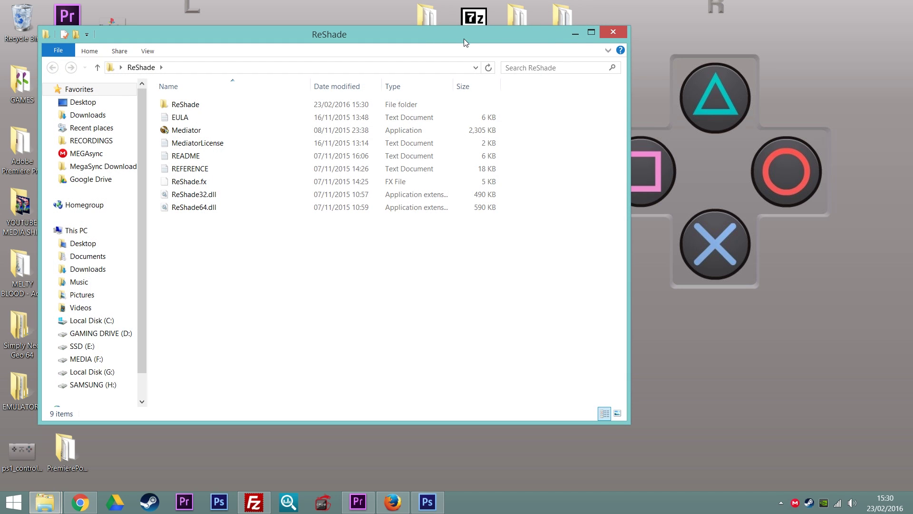
{"action": "left_click_drag", "start_coordinate": [297, 35], "coordinate": [706, 84]}
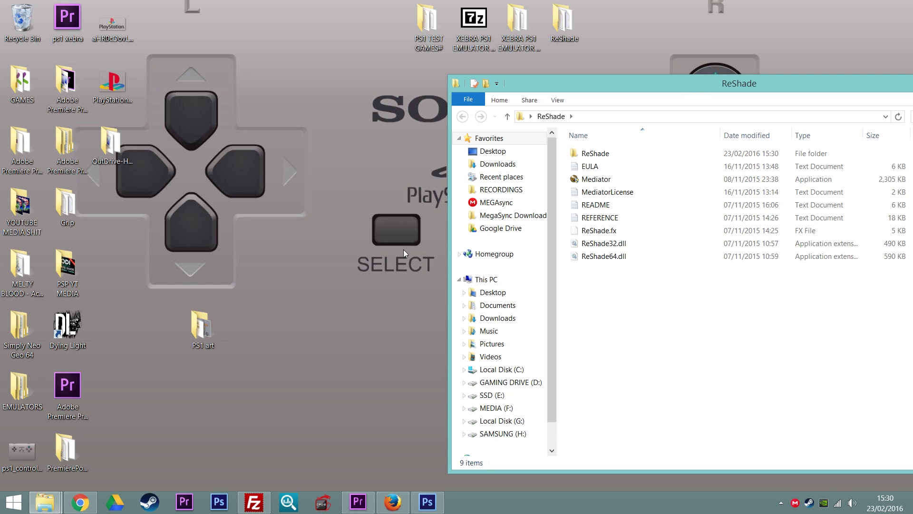
{"action": "double_click", "coordinate": [592, 153]}
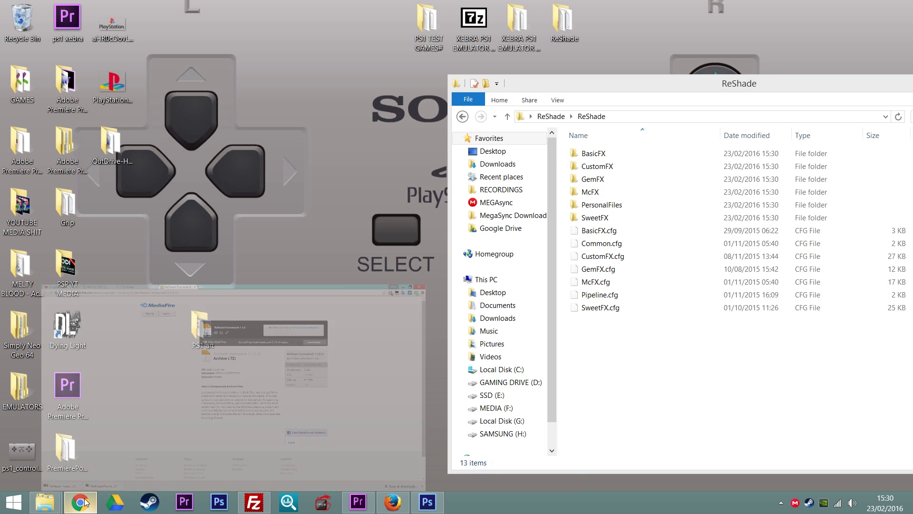
- Switch to Chrome and open the Presentation category under Shaders & Effects in the ReShade forum
{"action": "left_click", "coordinate": [275, 333]}
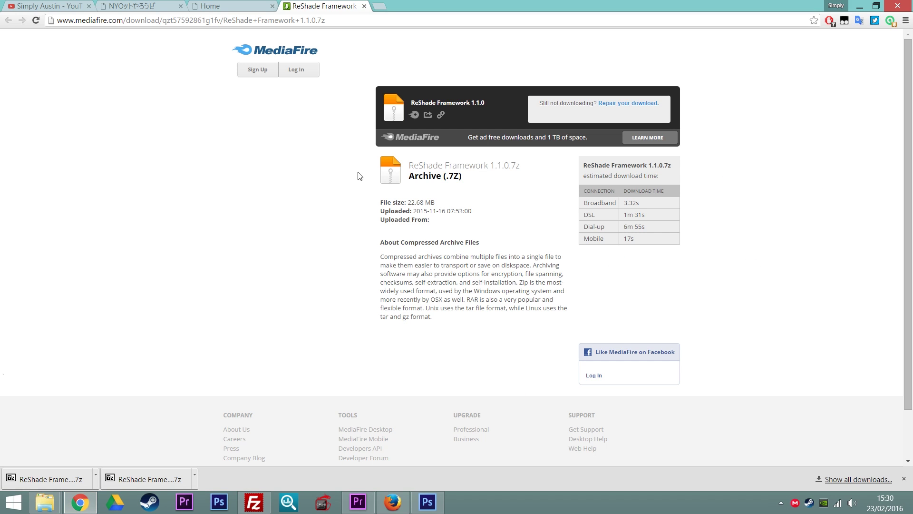
{"action": "left_click", "coordinate": [230, 6]}
{"action": "scroll", "coordinate": [432, 133], "scroll_direction": "up", "scroll_amount": 15}
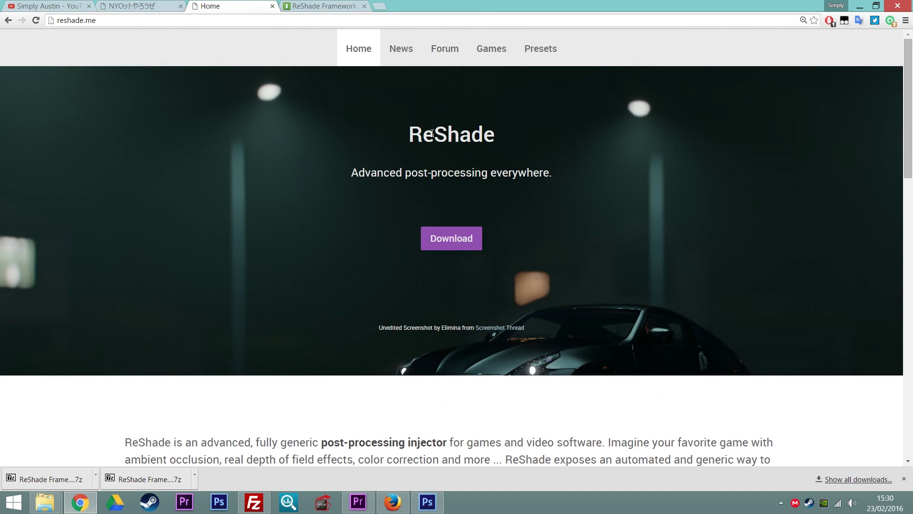
{"action": "left_click", "coordinate": [446, 48]}
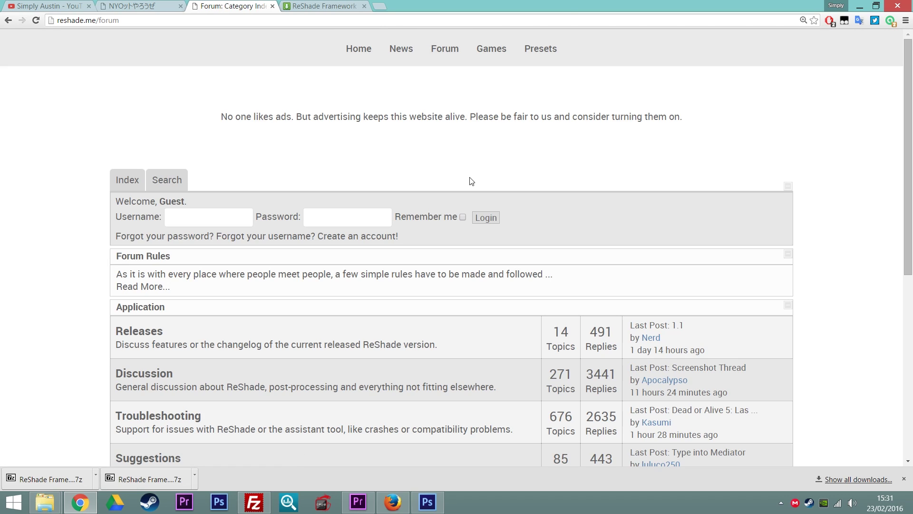
{"action": "scroll", "coordinate": [538, 338], "scroll_direction": "down", "scroll_amount": 5}
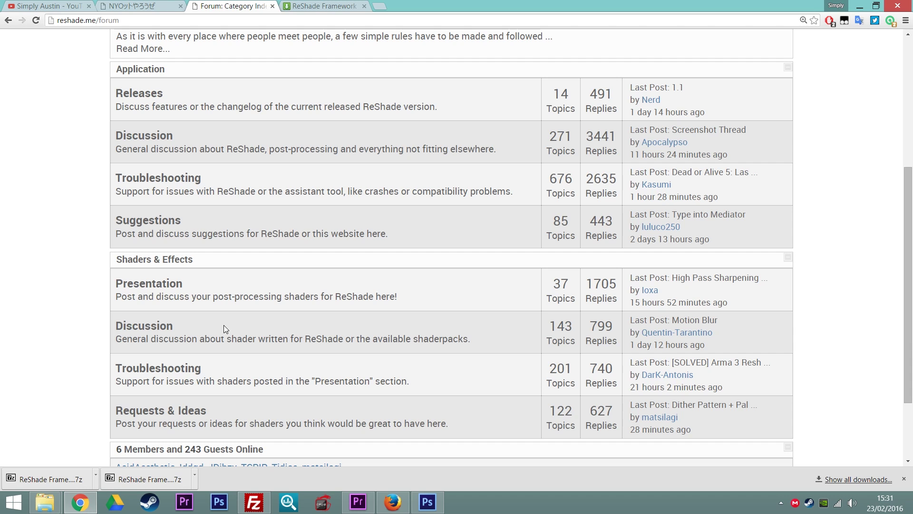
{"action": "left_click", "coordinate": [156, 281]}
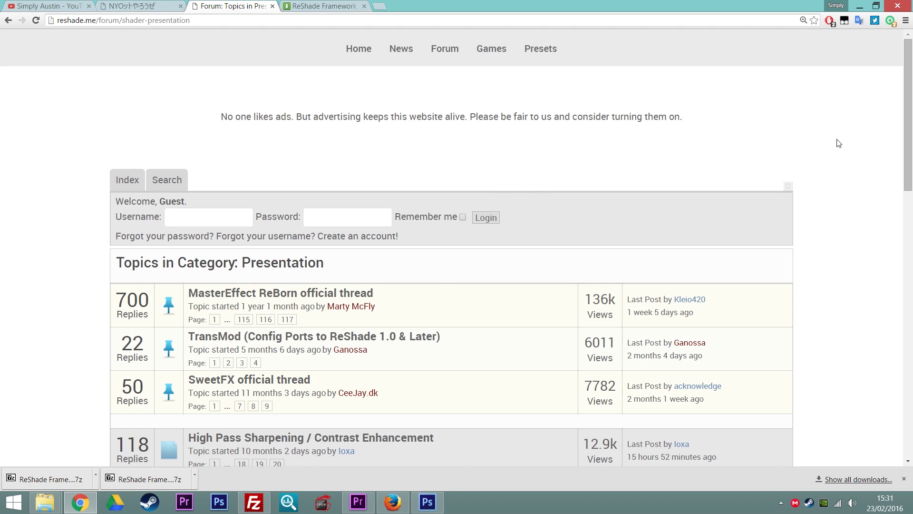
- Look through the shader topics listed in the forum's Presentation category
{"action": "scroll", "coordinate": [838, 142], "scroll_direction": "down", "scroll_amount": 2}
{"action": "scroll", "coordinate": [838, 142], "scroll_direction": "down", "scroll_amount": 1}
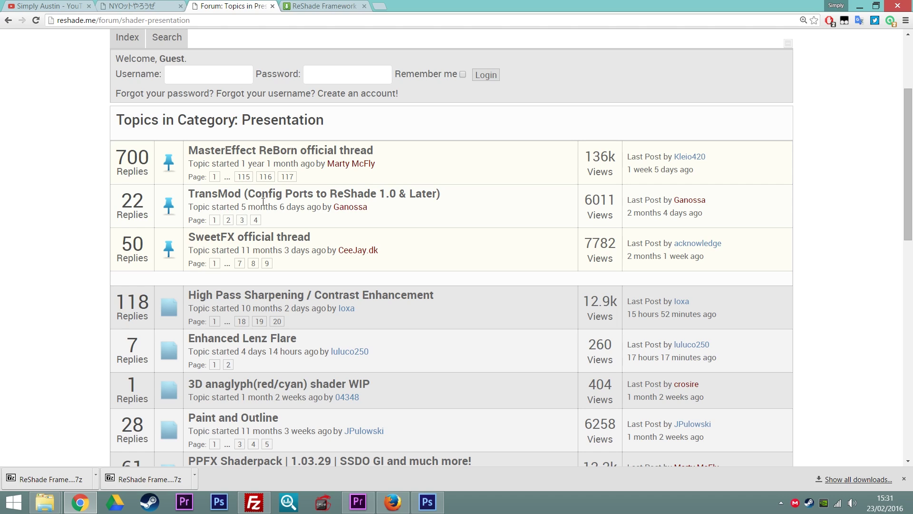
{"action": "scroll", "coordinate": [354, 207], "scroll_direction": "down", "scroll_amount": 9}
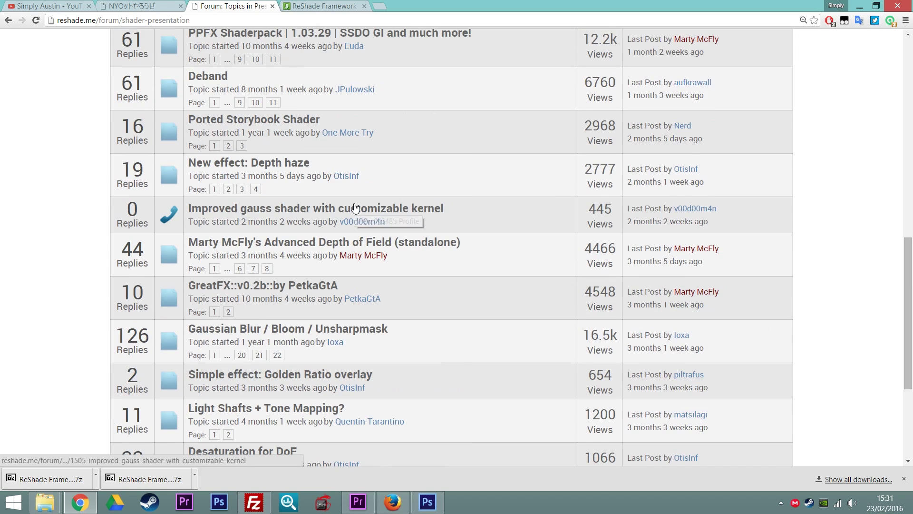
{"action": "scroll", "coordinate": [354, 207], "scroll_direction": "up", "scroll_amount": 12}
{"action": "scroll", "coordinate": [355, 208], "scroll_direction": "down", "scroll_amount": 15}
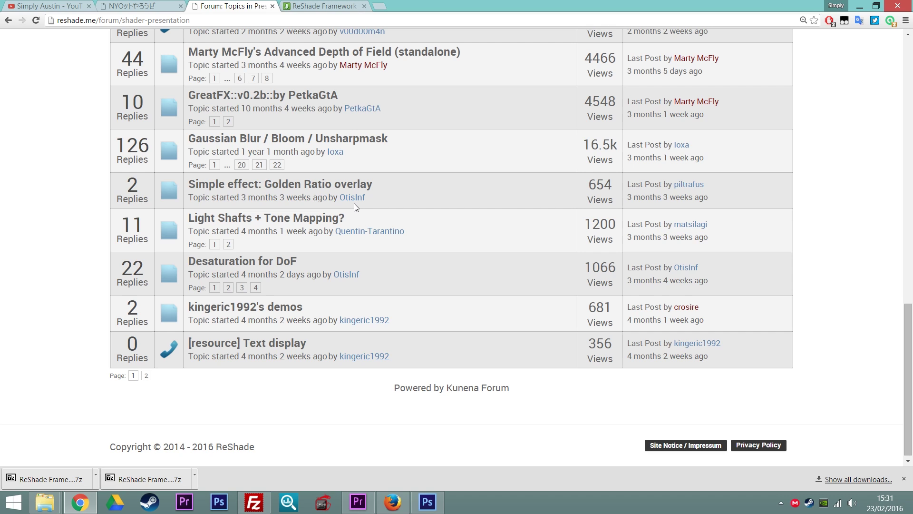
{"action": "scroll", "coordinate": [354, 206], "scroll_direction": "up", "scroll_amount": 15}
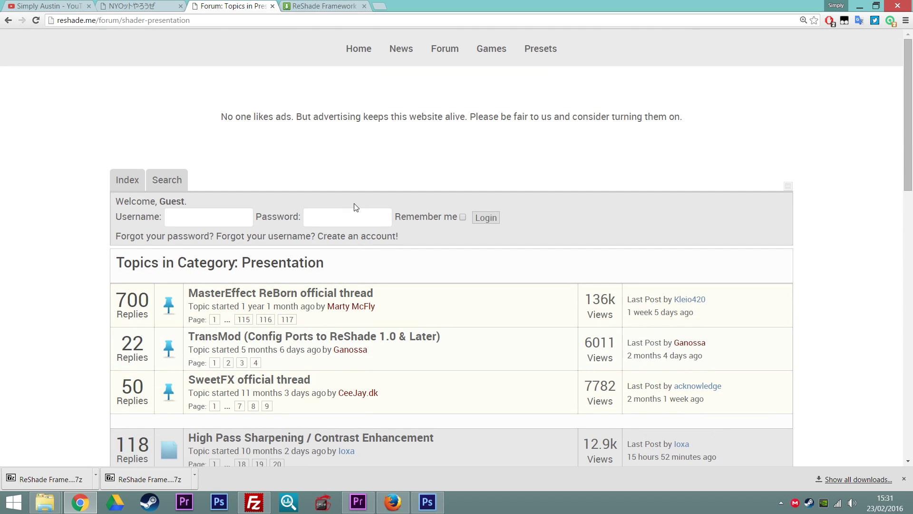
{"action": "scroll", "coordinate": [354, 204], "scroll_direction": "down", "scroll_amount": 9}
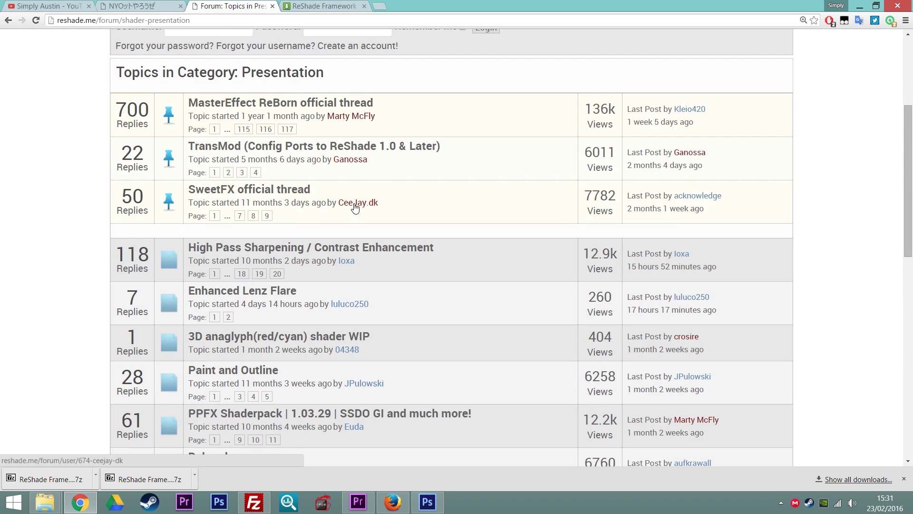
{"action": "scroll", "coordinate": [354, 204], "scroll_direction": "up", "scroll_amount": 5}
{"action": "scroll", "coordinate": [354, 204], "scroll_direction": "up", "scroll_amount": 4}
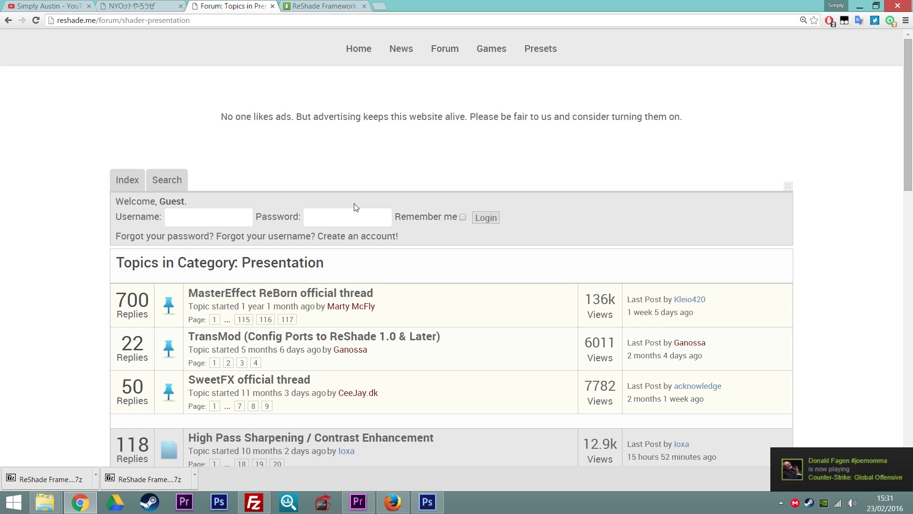
- Look over the games list on the ReShade site's Presets page, and minimize Chrome
{"action": "left_click", "coordinate": [535, 53]}
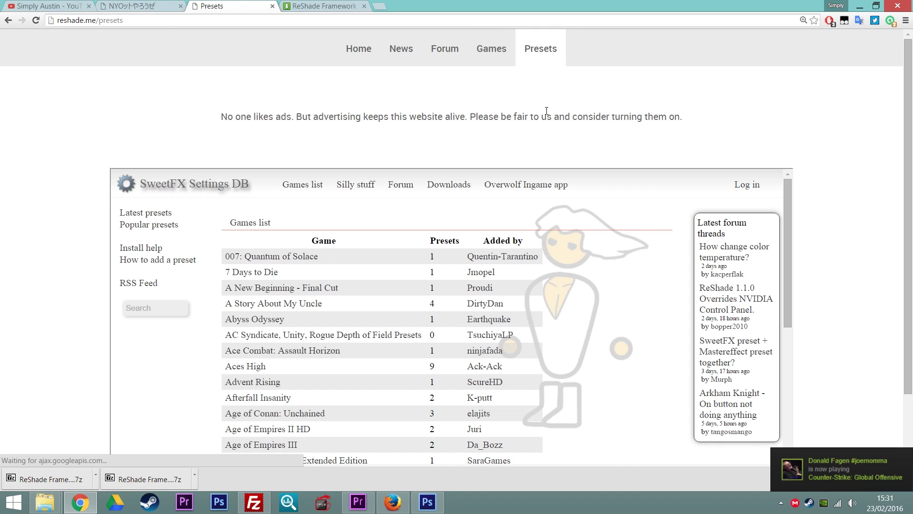
{"action": "scroll", "coordinate": [425, 220], "scroll_direction": "down", "scroll_amount": 1}
{"action": "scroll", "coordinate": [426, 220], "scroll_direction": "down", "scroll_amount": 5}
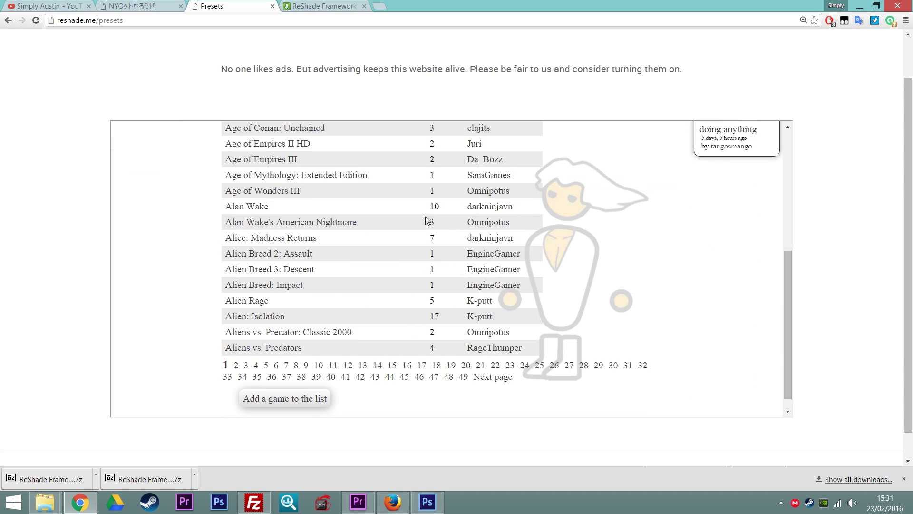
{"action": "scroll", "coordinate": [425, 216], "scroll_direction": "up", "scroll_amount": 5}
{"action": "scroll", "coordinate": [425, 215], "scroll_direction": "up", "scroll_amount": 4}
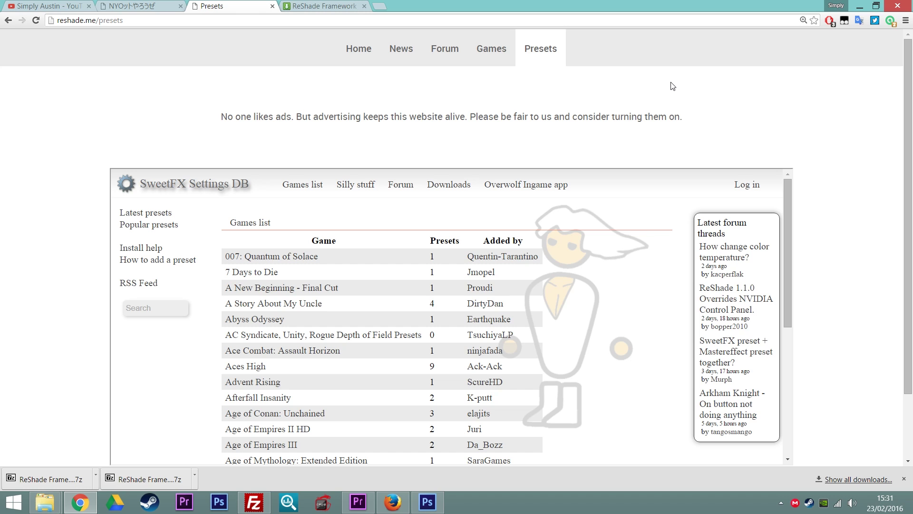
{"action": "left_click", "coordinate": [860, 7]}
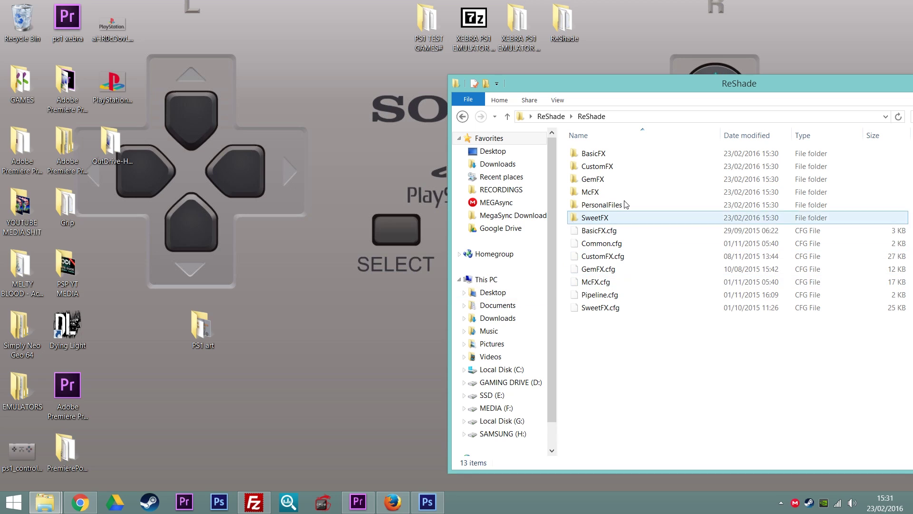
- Return to the main ReShade folder, launch the Mediator application, read through its EULA and close the text
{"action": "left_click", "coordinate": [507, 117]}
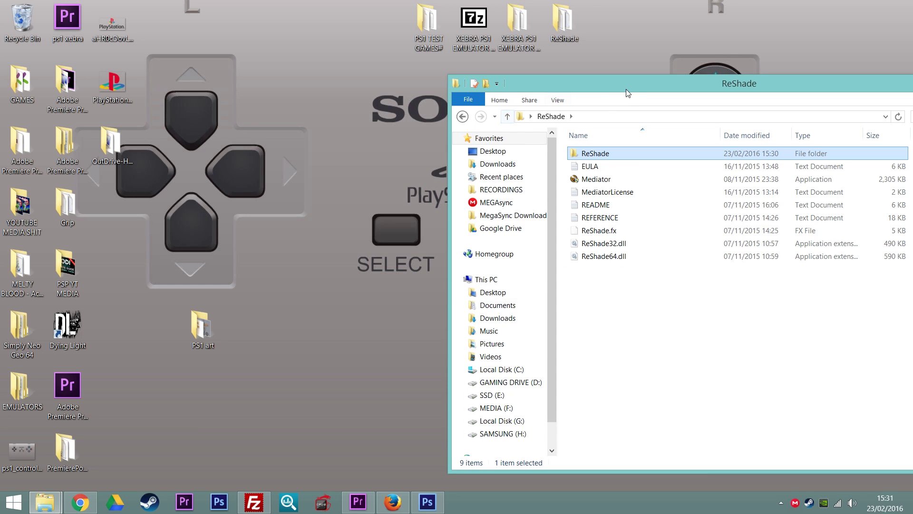
{"action": "left_click_drag", "start_coordinate": [629, 85], "coordinate": [499, 100]}
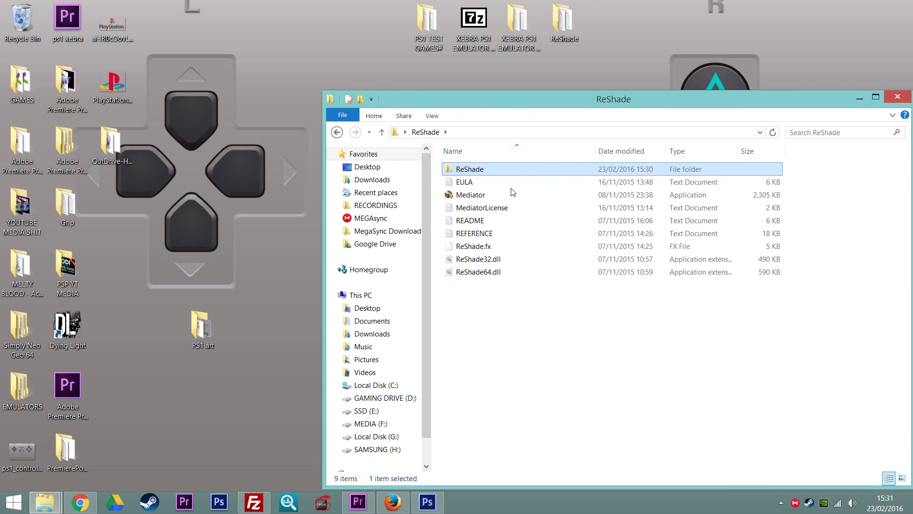
{"action": "left_click", "coordinate": [486, 198]}
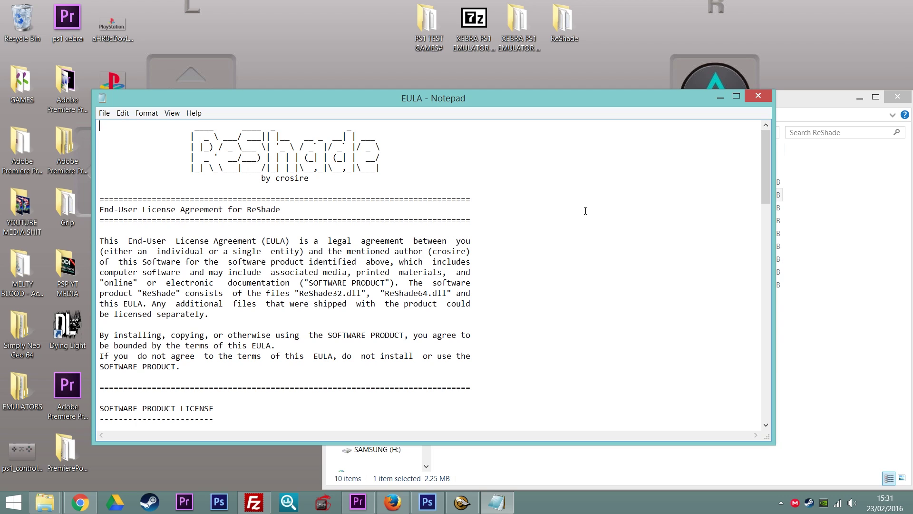
{"action": "left_click_drag", "start_coordinate": [567, 100], "coordinate": [635, 93]}
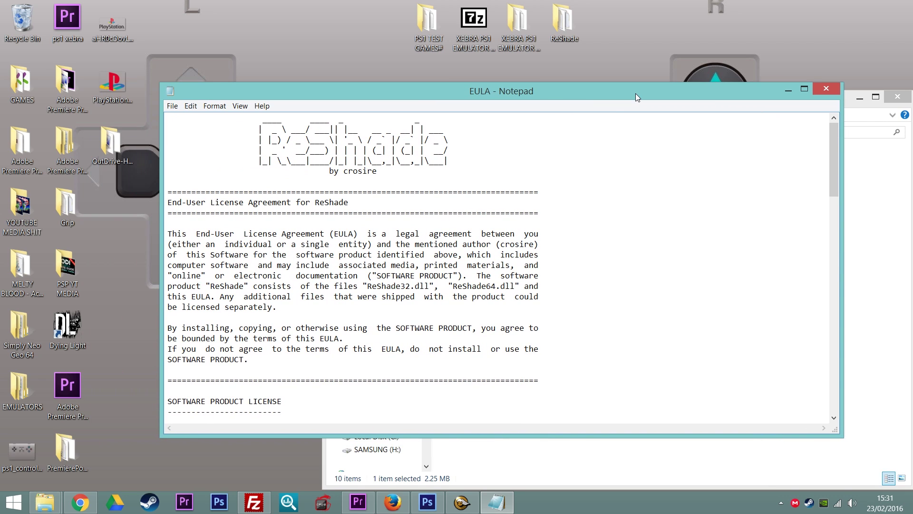
{"action": "scroll", "coordinate": [465, 239], "scroll_direction": "down", "scroll_amount": 20}
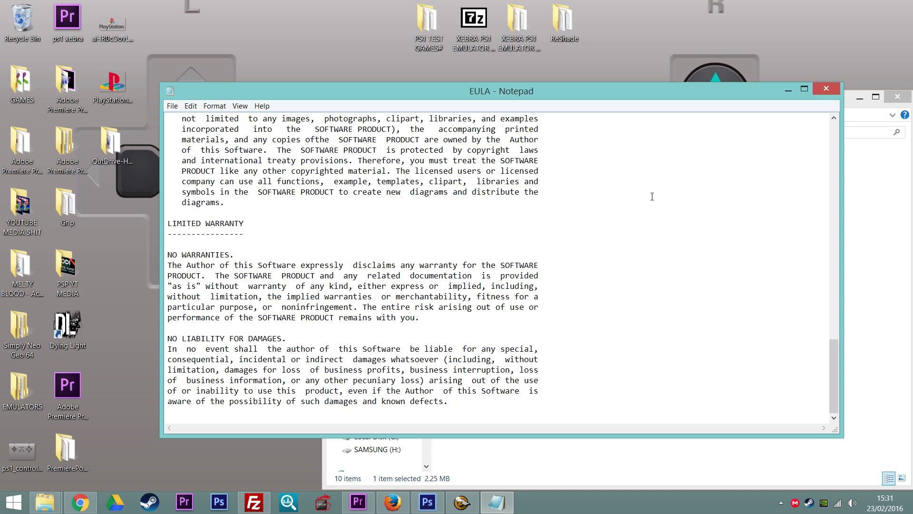
{"action": "left_click", "coordinate": [826, 90]}
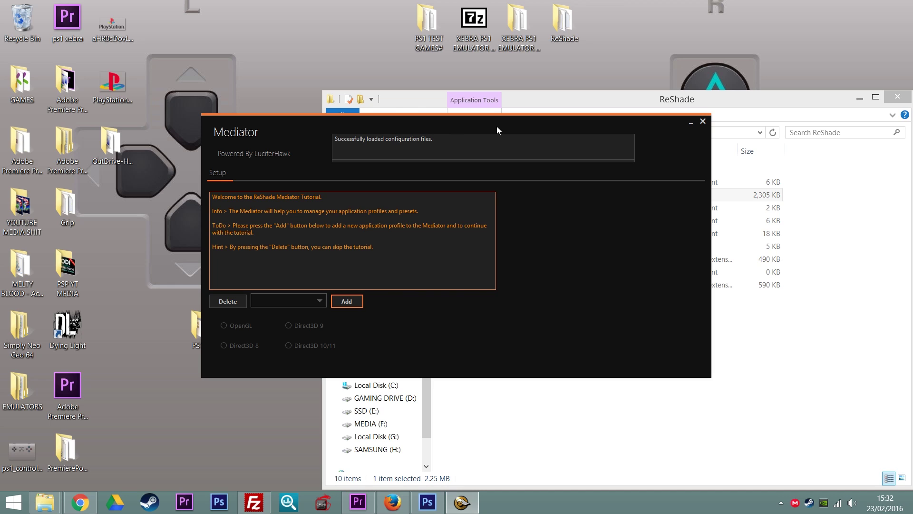
- Add a Mediator application profile for the XEBRA executable in the desktop folder XEBRA PS1 EMULATOR - SimplyAustin.tv
{"action": "left_click_drag", "start_coordinate": [492, 124], "coordinate": [640, 111]}
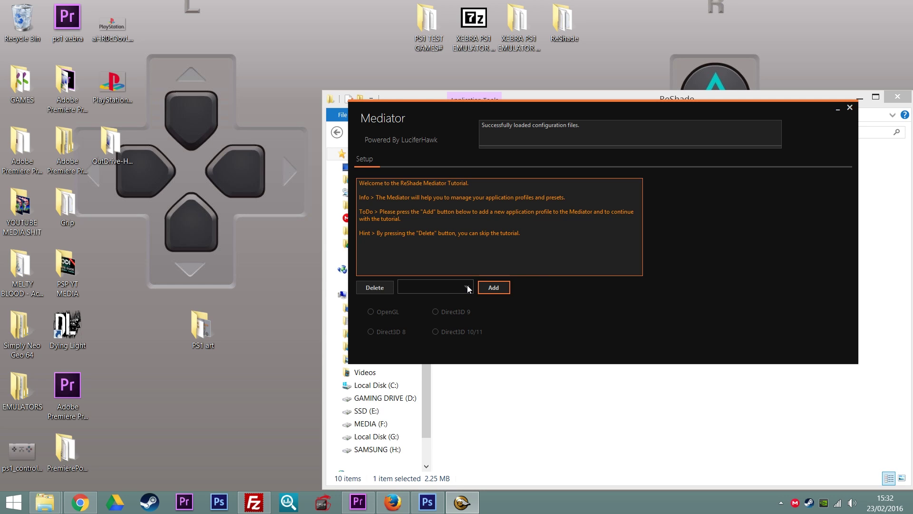
{"action": "left_click", "coordinate": [499, 287]}
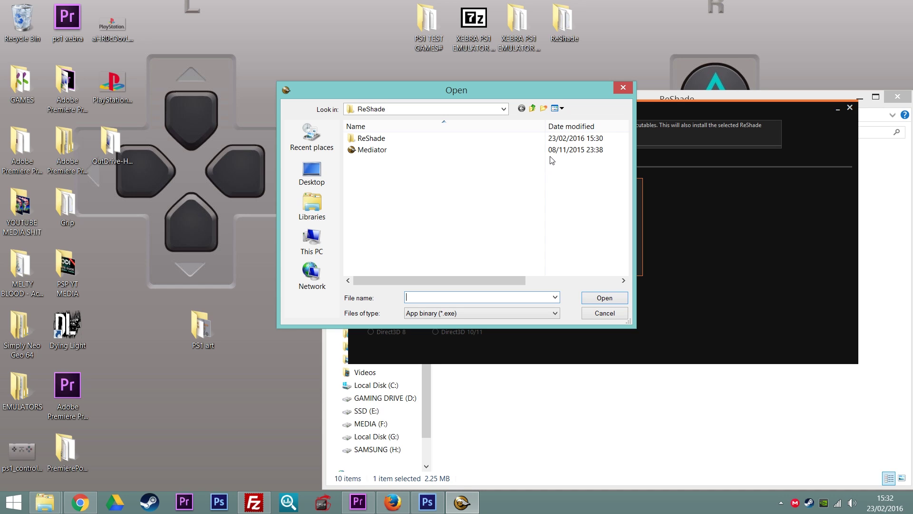
{"action": "double_click", "coordinate": [520, 23]}
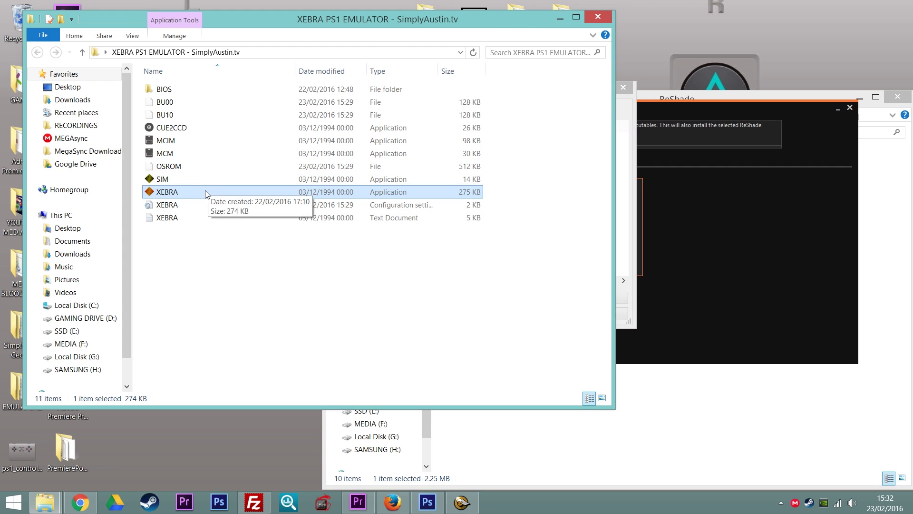
{"action": "left_click", "coordinate": [560, 19]}
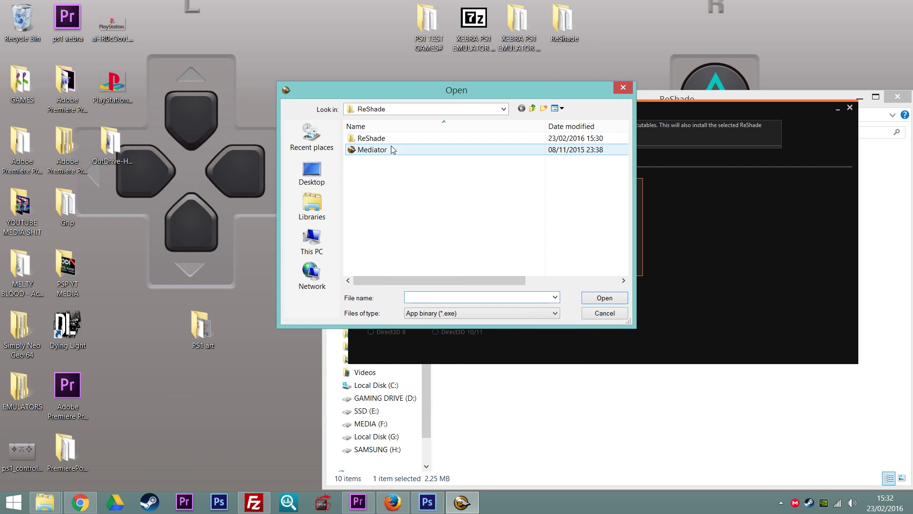
{"action": "left_click", "coordinate": [532, 109]}
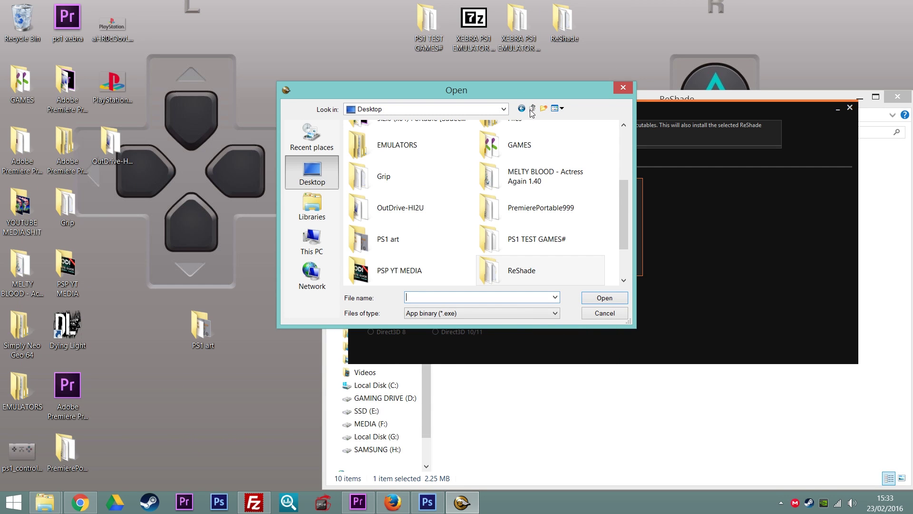
{"action": "left_click", "coordinate": [385, 238]}
{"action": "scroll", "coordinate": [385, 238], "scroll_direction": "down", "scroll_amount": 2}
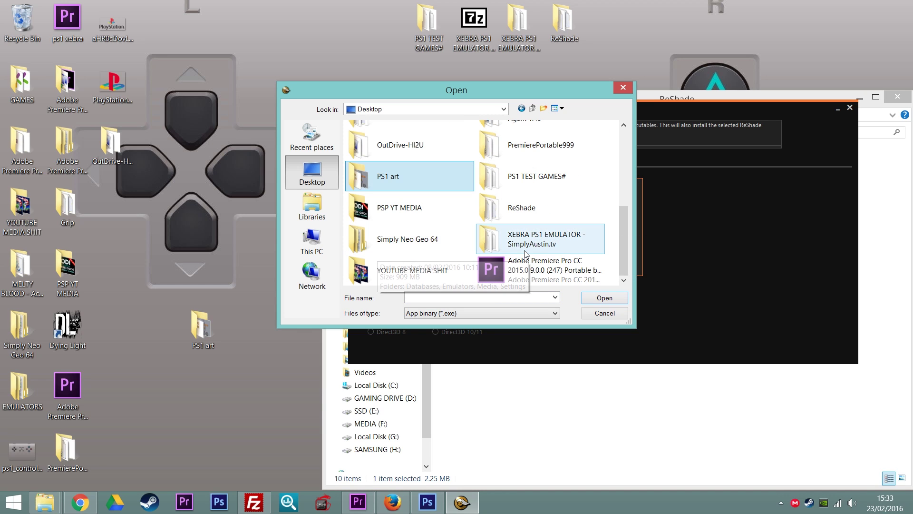
{"action": "double_click", "coordinate": [570, 245]}
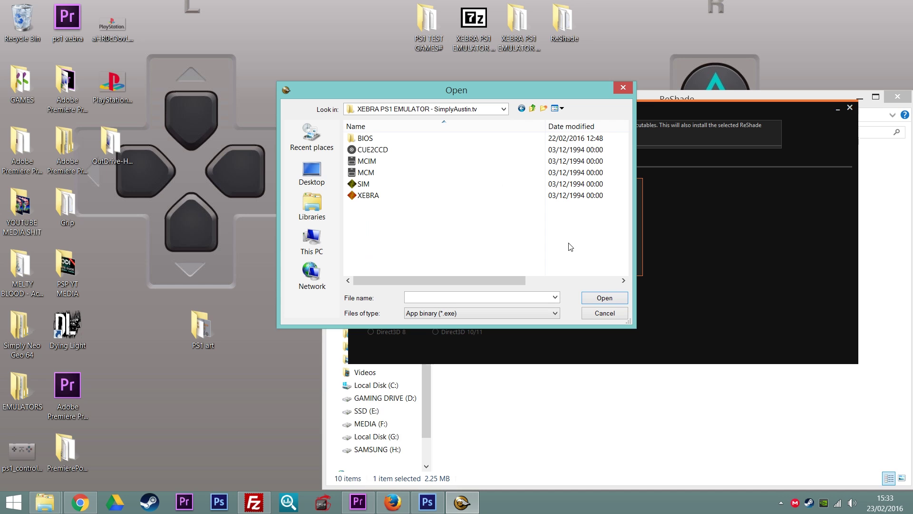
{"action": "left_click", "coordinate": [405, 197]}
{"action": "double_click", "coordinate": [404, 199]}
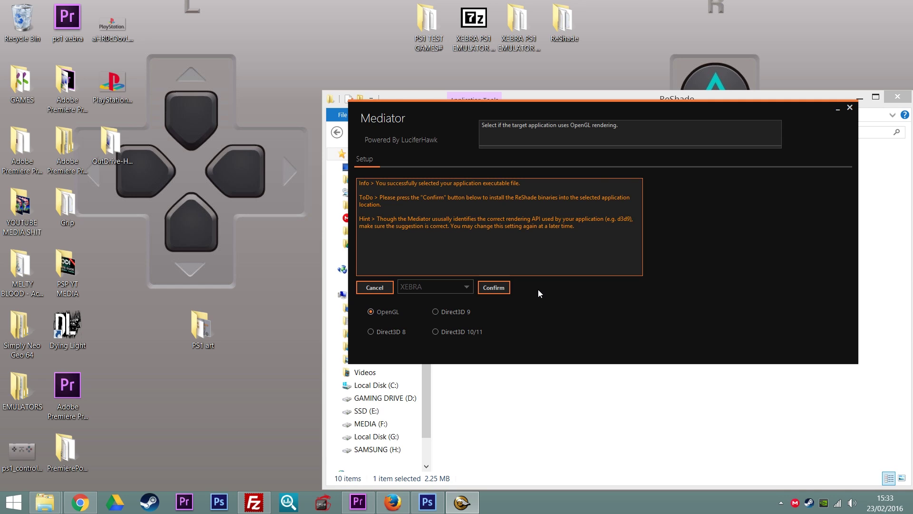
- Confirm the XEBRA profile with OpenGL rendering and add a linked preset named XEBRA
{"action": "left_click", "coordinate": [501, 289]}
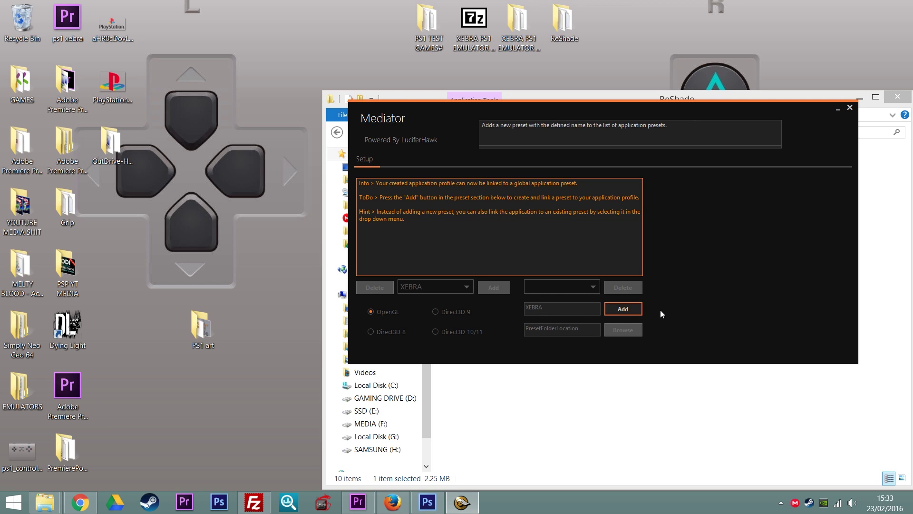
{"action": "left_click", "coordinate": [637, 309]}
{"action": "left_click", "coordinate": [617, 311]}
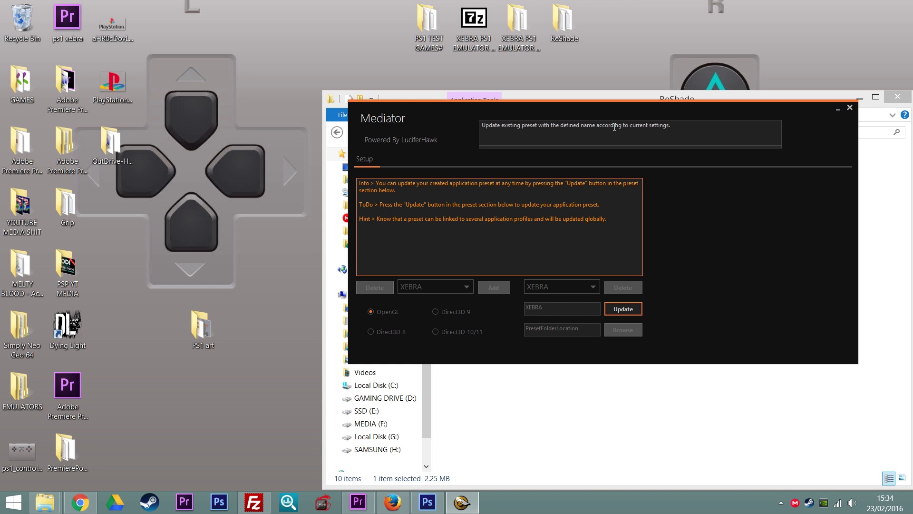
- Open the XEBRA emulator folder beside Mediator, update the XEBRA preset and permanently push the configuration to the application
{"action": "double_click", "coordinate": [537, 21]}
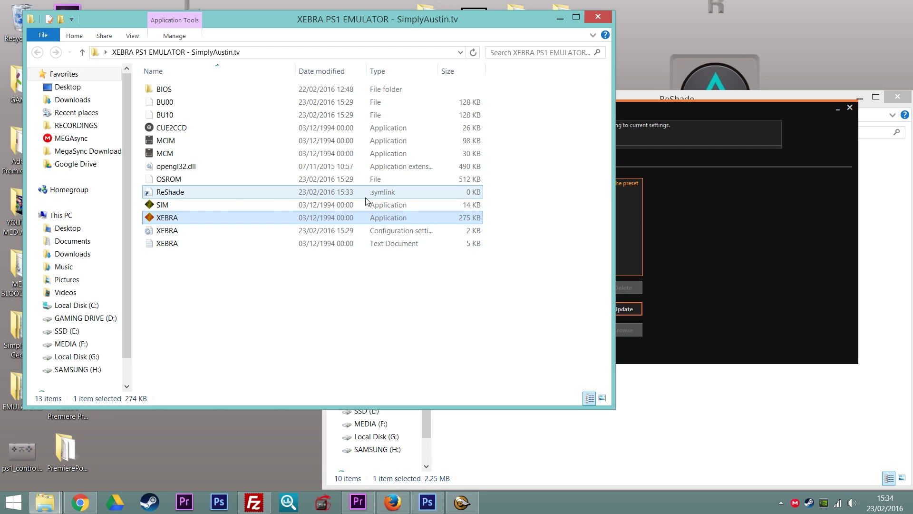
{"action": "left_click", "coordinate": [213, 281]}
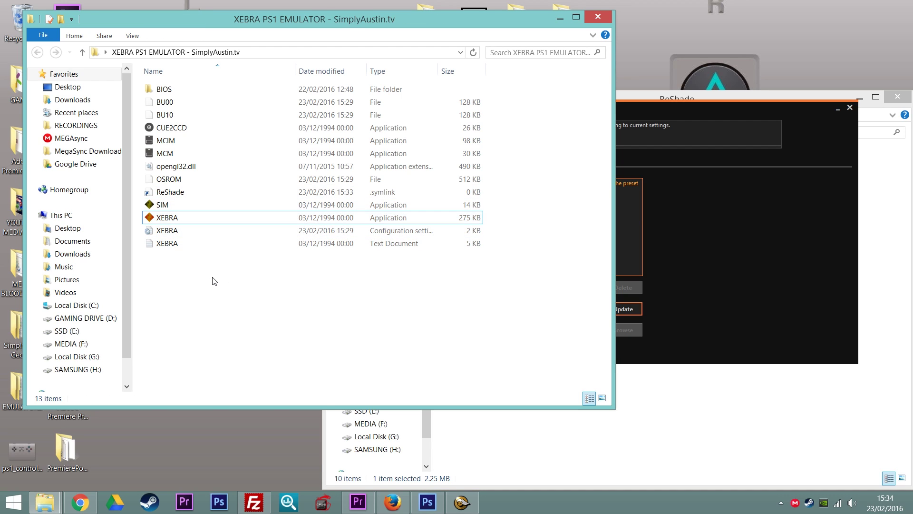
{"action": "left_click", "coordinate": [650, 124]}
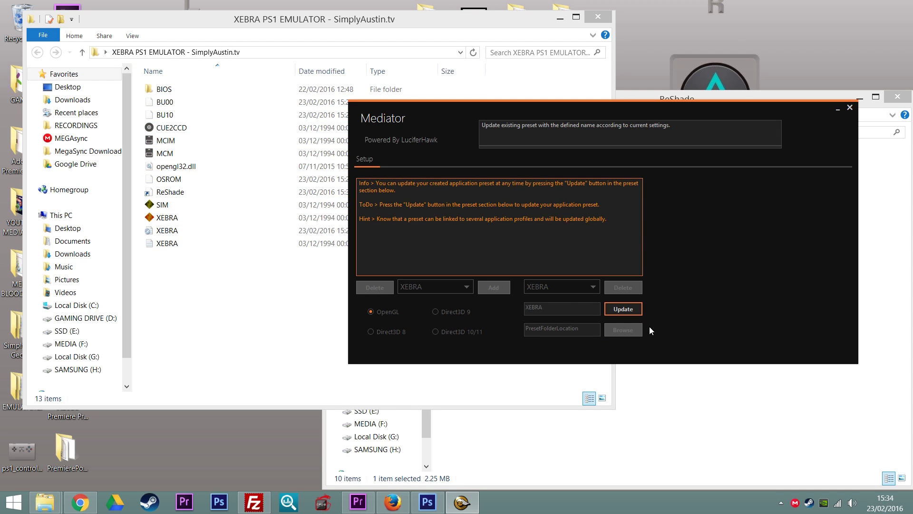
{"action": "left_click", "coordinate": [624, 315]}
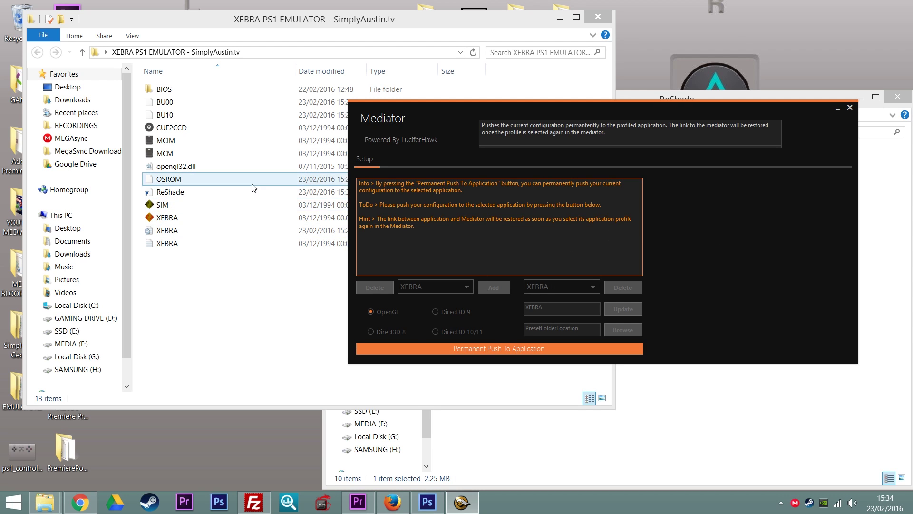
{"action": "left_click", "coordinate": [466, 349]}
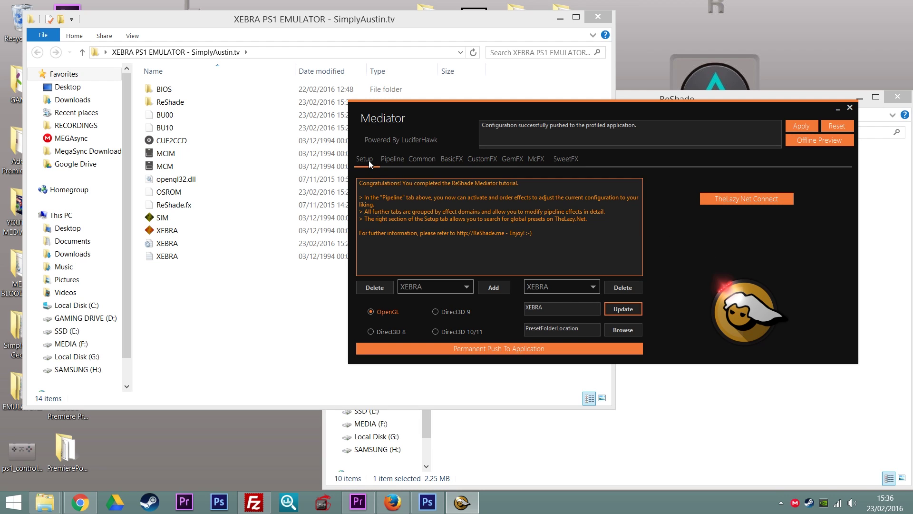
- Keep the XEBRA preset selected, connect to TheLazy.Net and browse its downloadable global presets
{"action": "left_click", "coordinate": [586, 287]}
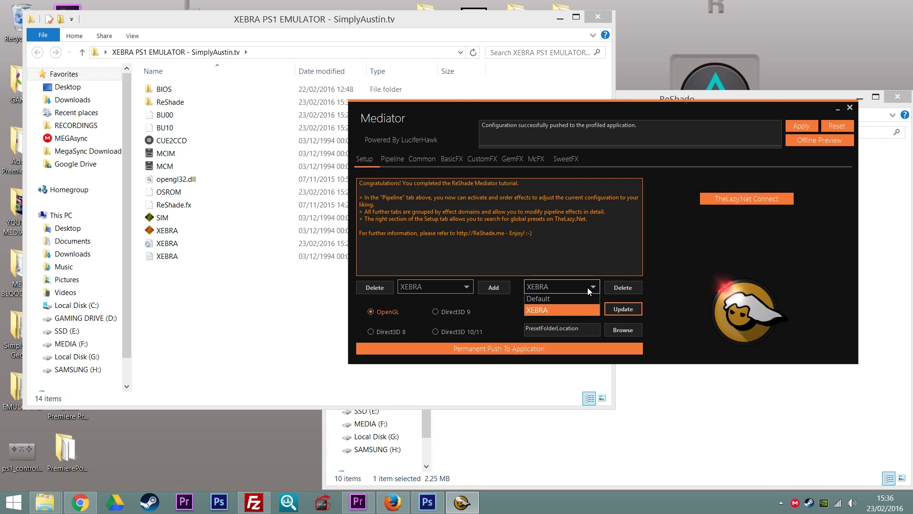
{"action": "left_click", "coordinate": [554, 312]}
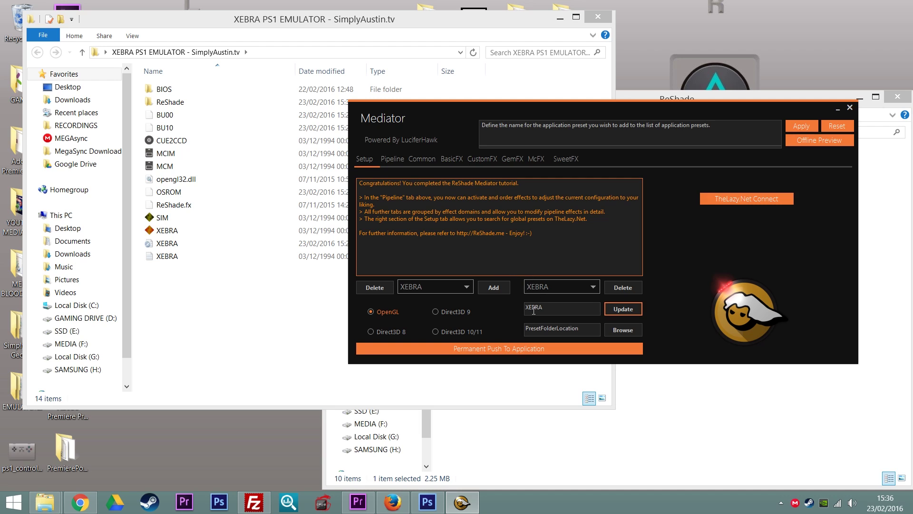
{"action": "left_click", "coordinate": [544, 310]}
{"action": "left_click", "coordinate": [746, 199]}
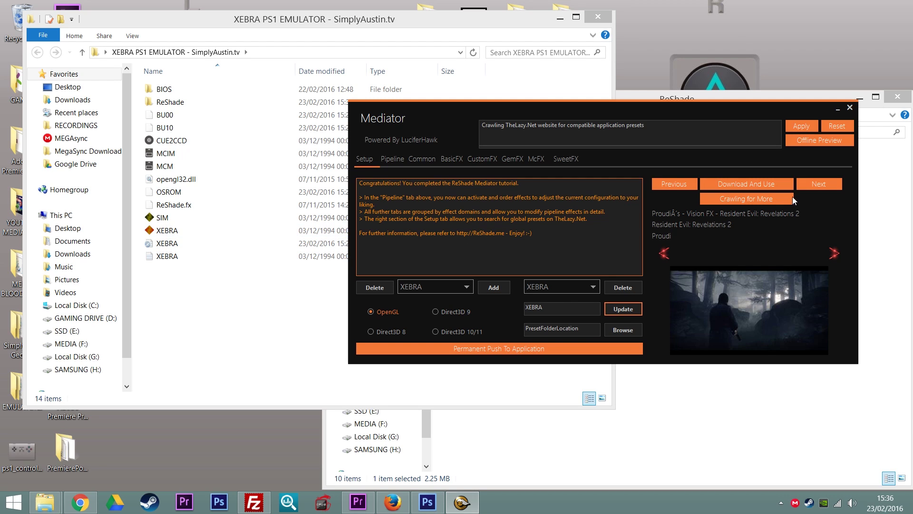
{"action": "left_click", "coordinate": [822, 181]}
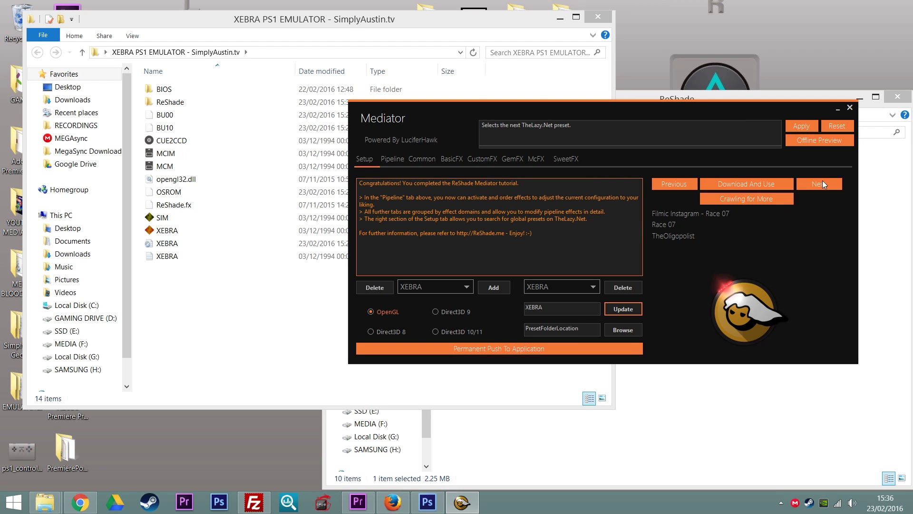
{"action": "left_click", "coordinate": [822, 183]}
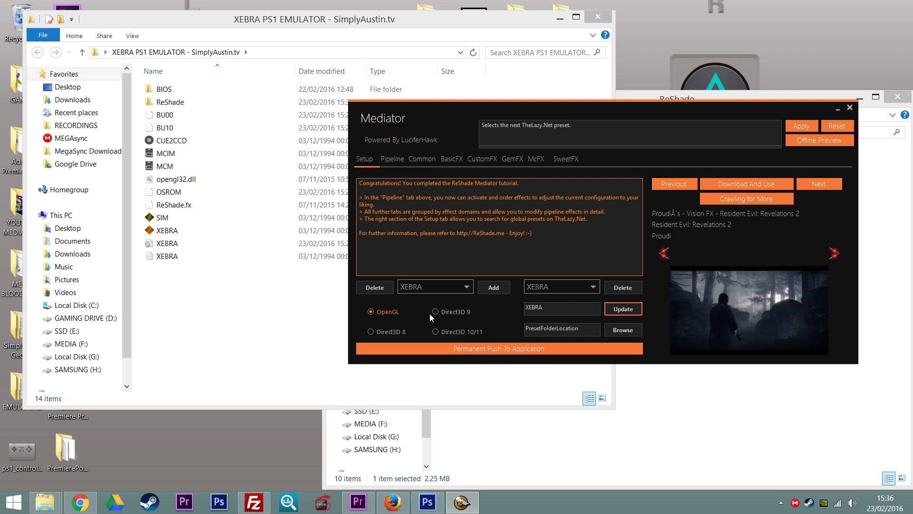
- Look through the full list of pipeline effects available in Mediator
{"action": "left_click", "coordinate": [385, 158]}
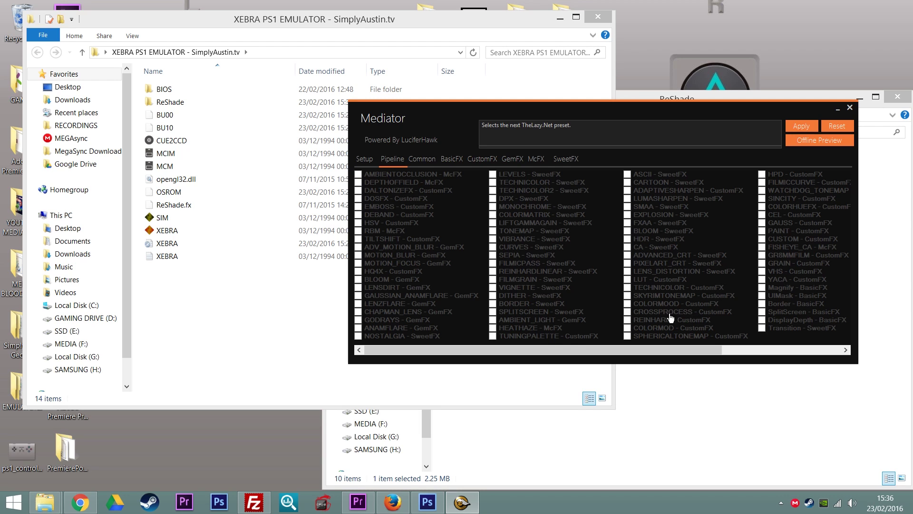
{"action": "left_click_drag", "start_coordinate": [572, 348], "coordinate": [495, 364]}
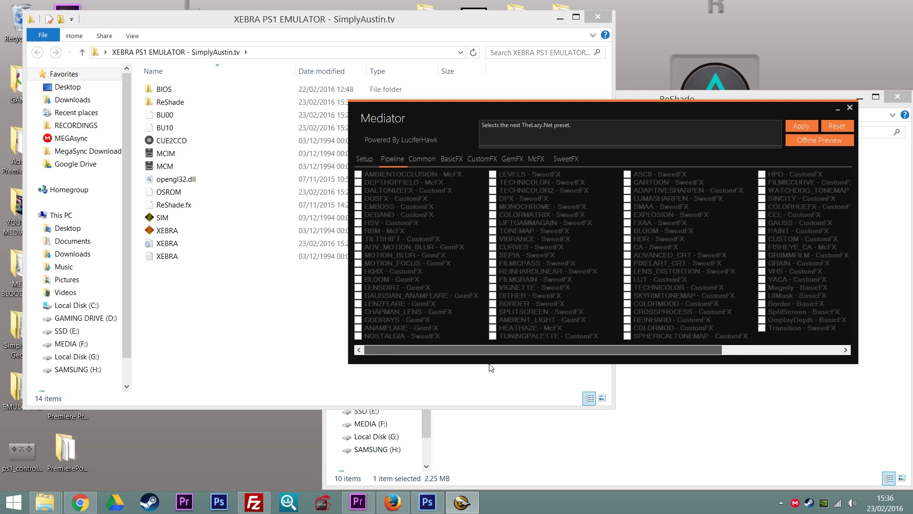
{"action": "left_click_drag", "start_coordinate": [579, 360], "coordinate": [486, 338]}
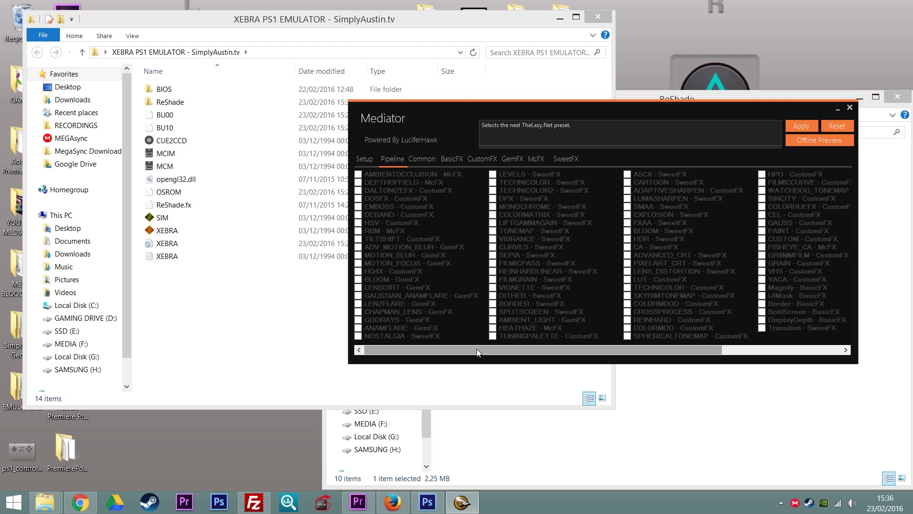
{"action": "left_click_drag", "start_coordinate": [476, 349], "coordinate": [564, 349]}
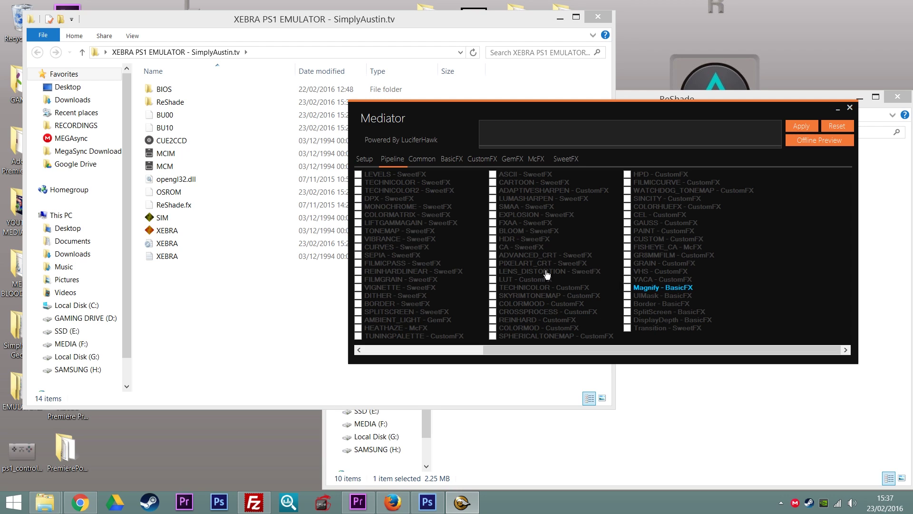
- Launch XEBRA from its folder and run the Crash Bandicoot (USA).bin CD-ROM image from PS1 TEST GAMES#
{"action": "double_click", "coordinate": [182, 232]}
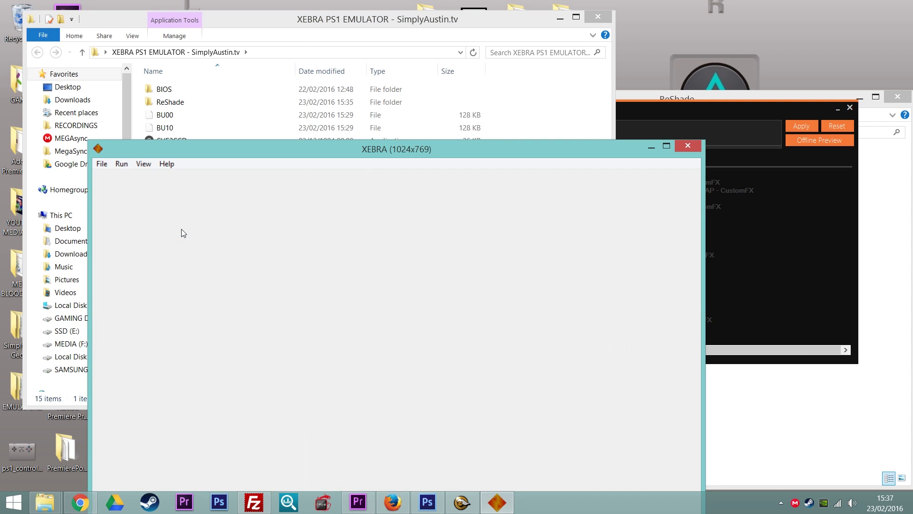
{"action": "left_click_drag", "start_coordinate": [195, 146], "coordinate": [175, 15]}
{"action": "left_click", "coordinate": [79, 31]}
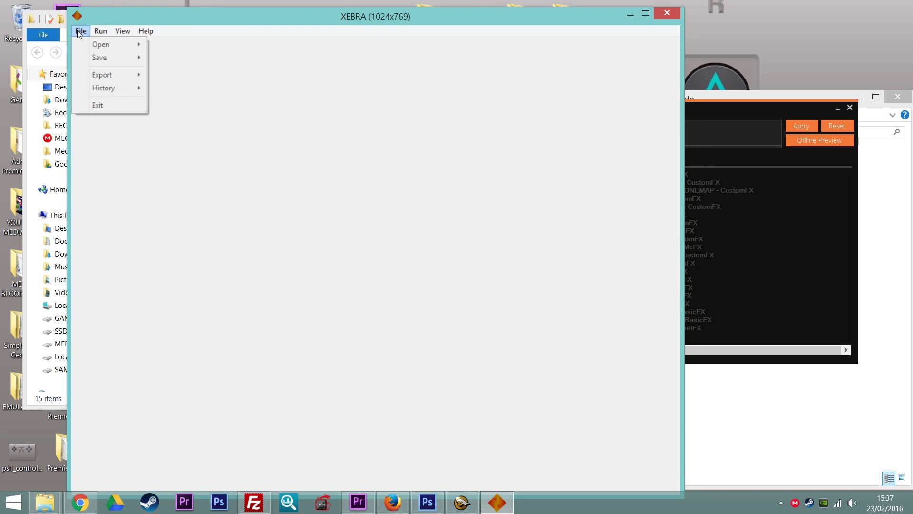
{"action": "mouse_move", "coordinate": [112, 42]}
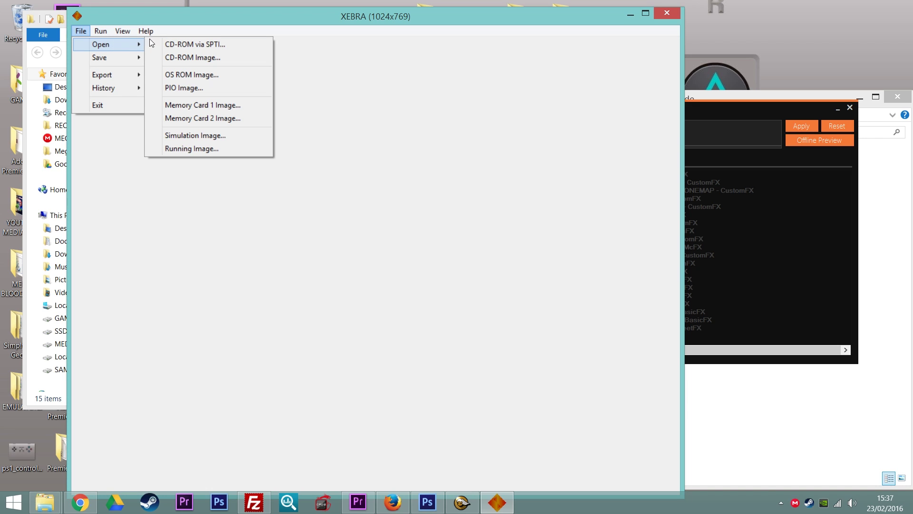
{"action": "left_click", "coordinate": [188, 57]}
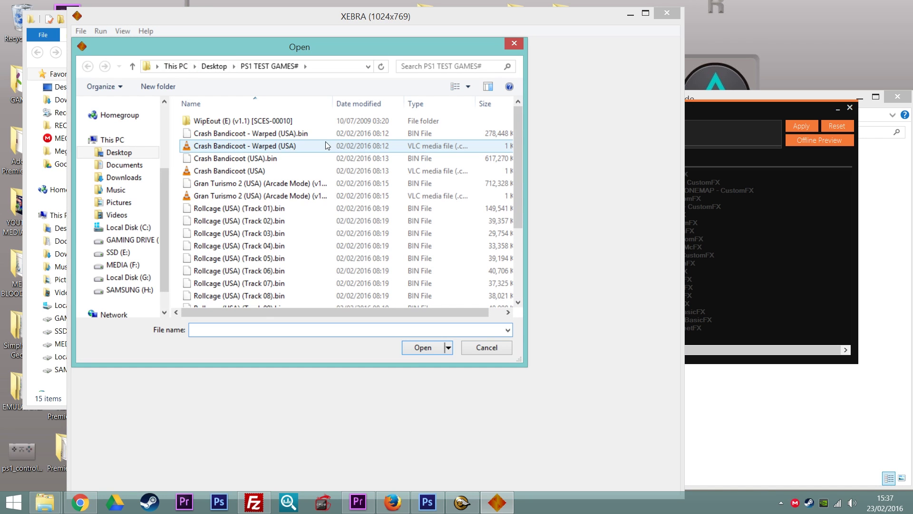
{"action": "double_click", "coordinate": [246, 160]}
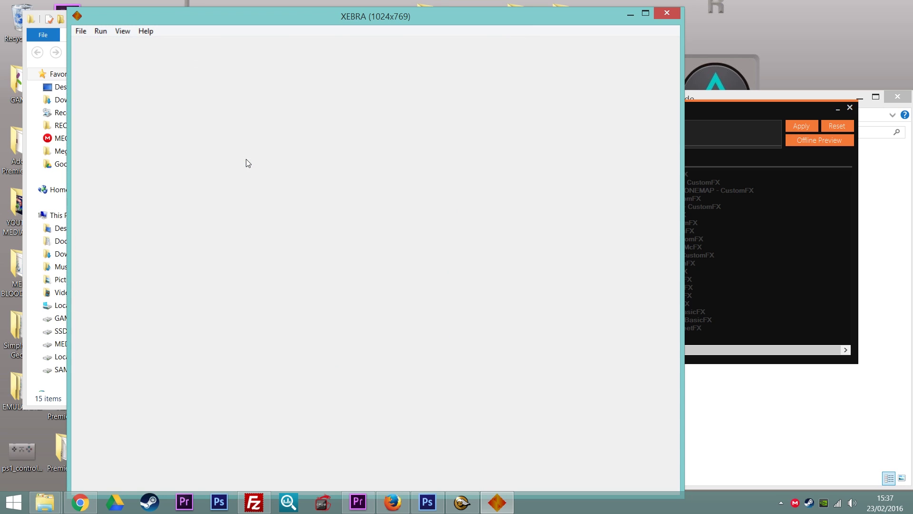
{"action": "left_click", "coordinate": [100, 31]}
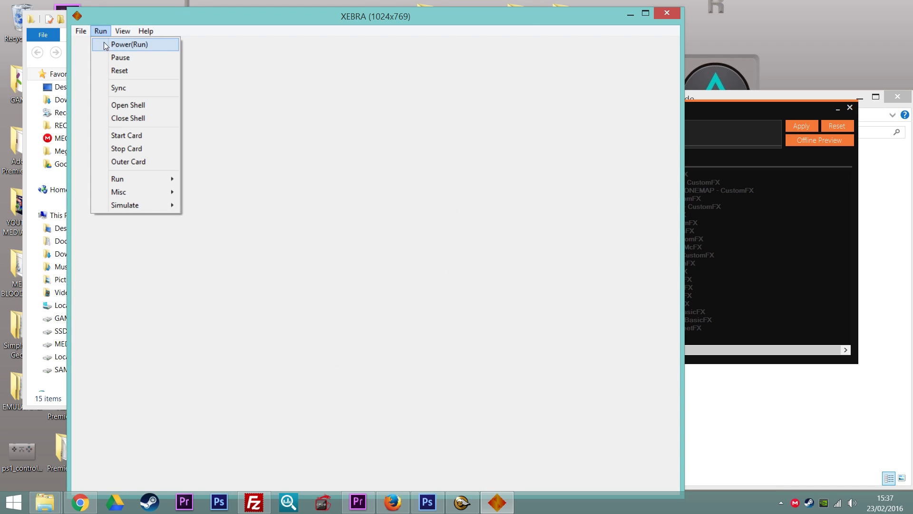
{"action": "left_click", "coordinate": [107, 46]}
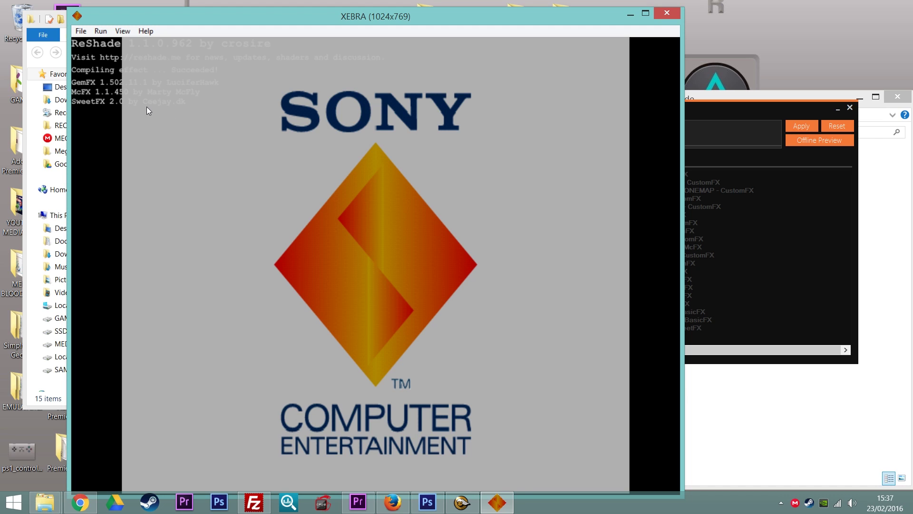
- Check XEBRA's mute setting in the Windows Volume Mixer and close the mixer
{"action": "left_click", "coordinate": [852, 503]}
{"action": "left_click", "coordinate": [854, 470]}
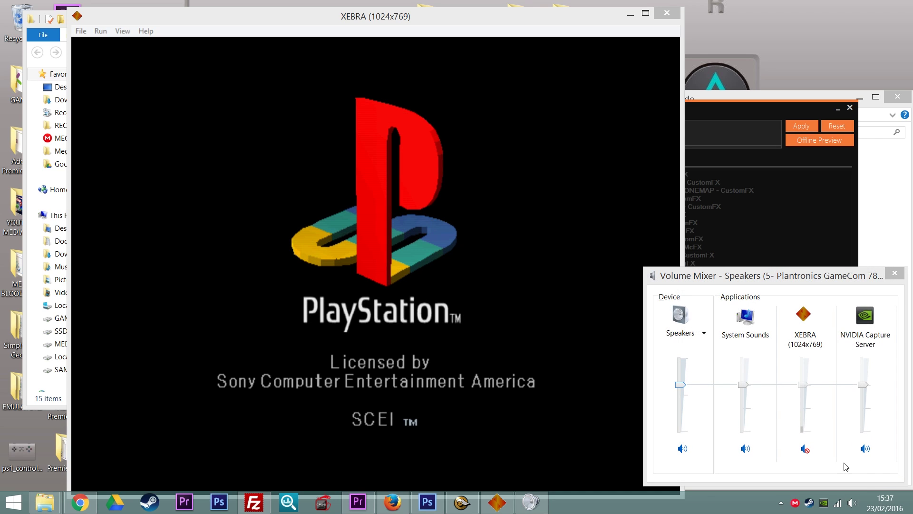
{"action": "left_click", "coordinate": [805, 449]}
{"action": "left_click", "coordinate": [809, 450]}
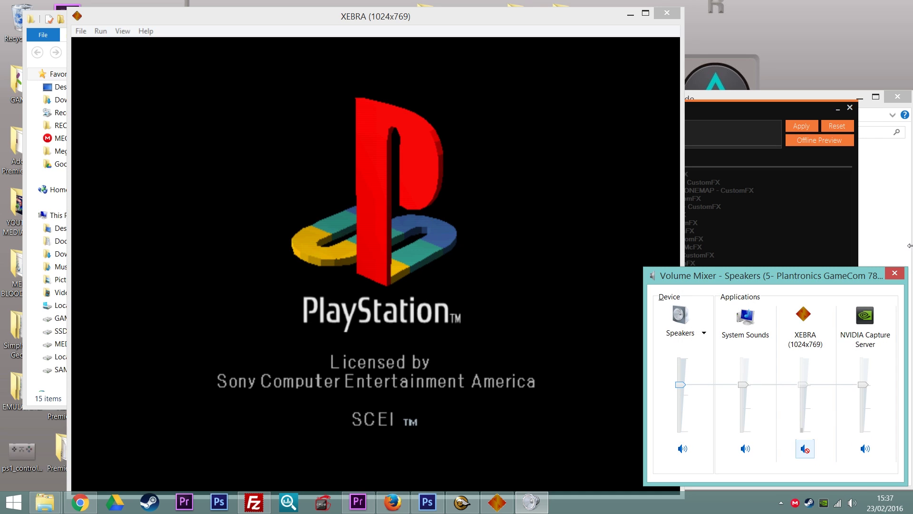
{"action": "left_click", "coordinate": [894, 274]}
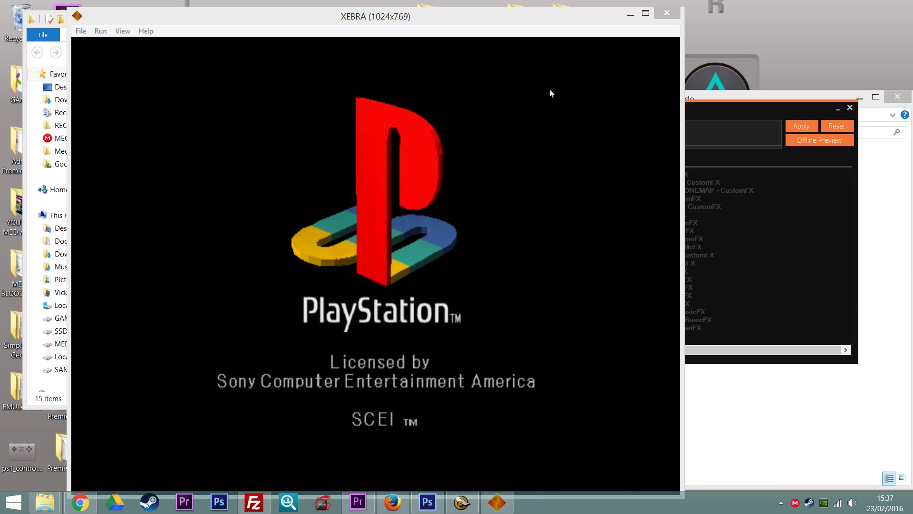
- Bring Mediator's setup page forward and arrange the XEBRA and Mediator windows so they overlap less
{"action": "left_click_drag", "start_coordinate": [437, 16], "coordinate": [407, 14]}
{"action": "left_click", "coordinate": [709, 112]}
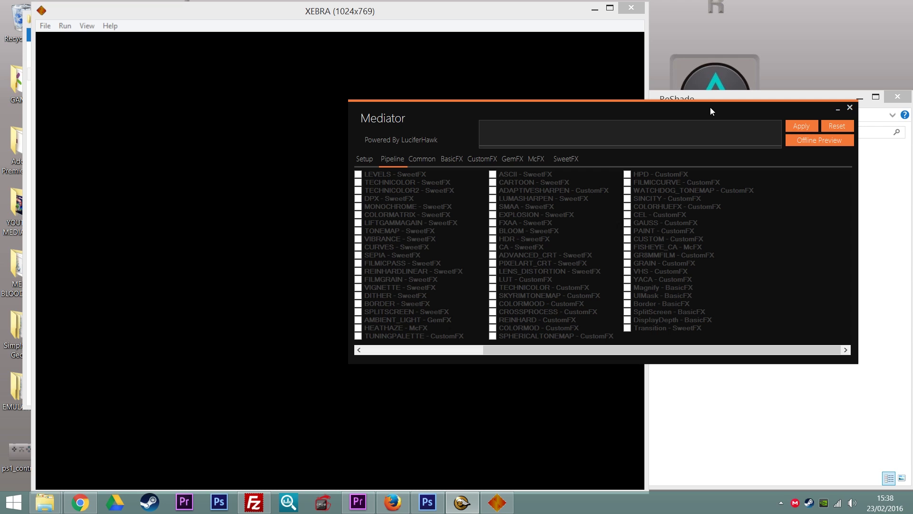
{"action": "left_click", "coordinate": [360, 159]}
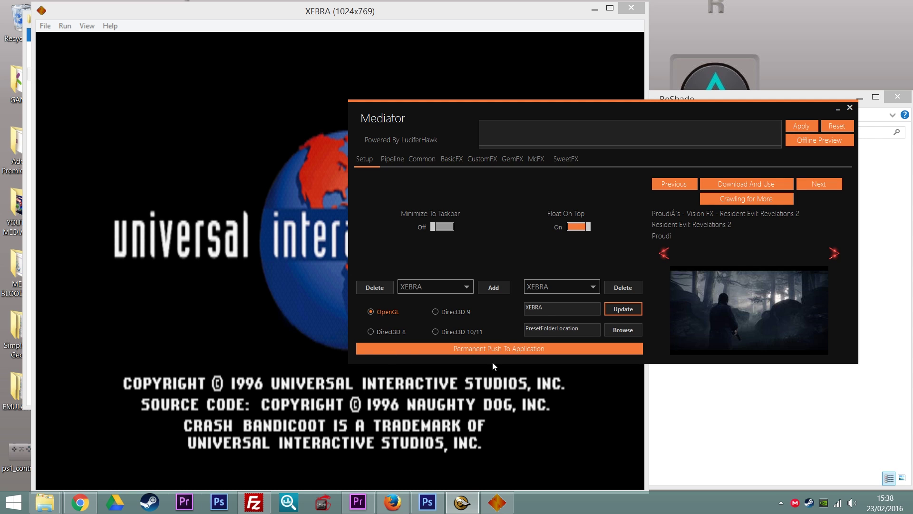
{"action": "left_click_drag", "start_coordinate": [558, 107], "coordinate": [584, 112]}
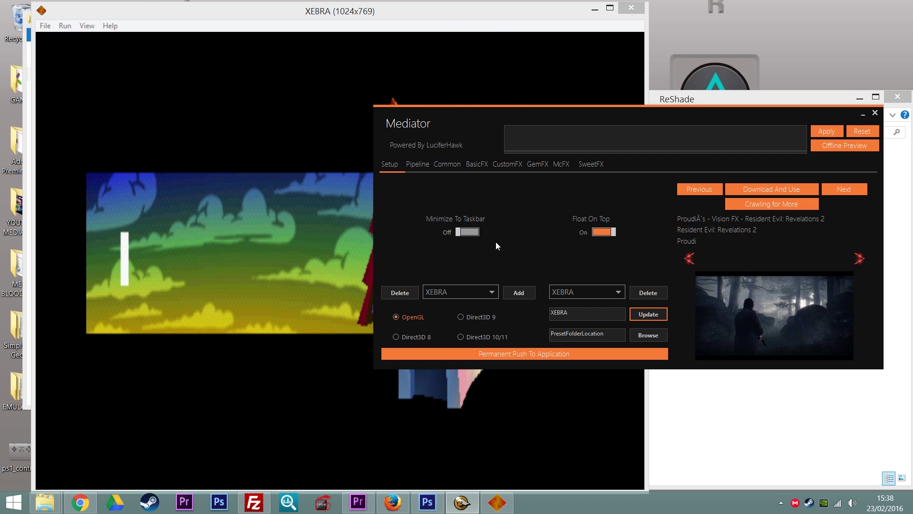
{"action": "left_click_drag", "start_coordinate": [457, 13], "coordinate": [434, 15]}
{"action": "left_click_drag", "start_coordinate": [615, 112], "coordinate": [671, 111]}
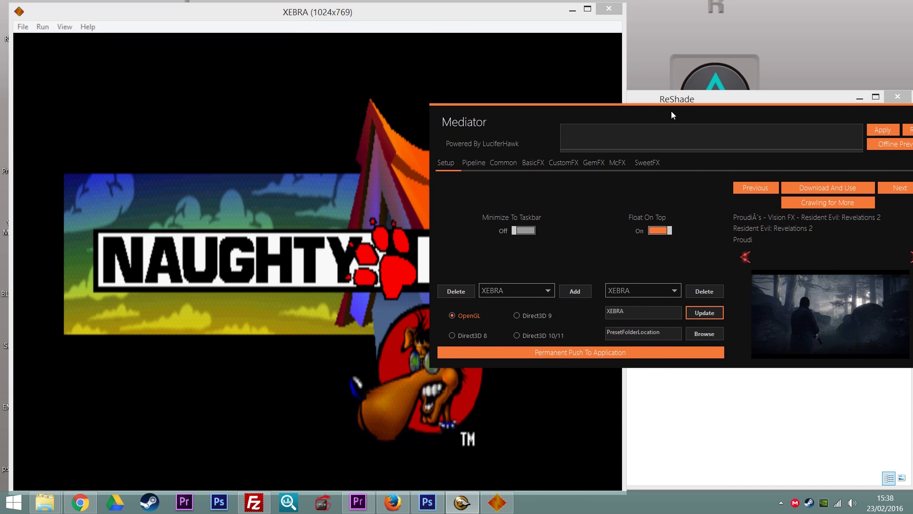
- Enable the VHS - CustomFX effect in Mediator's pipeline and apply it to the current configuration
{"action": "left_click", "coordinate": [472, 166]}
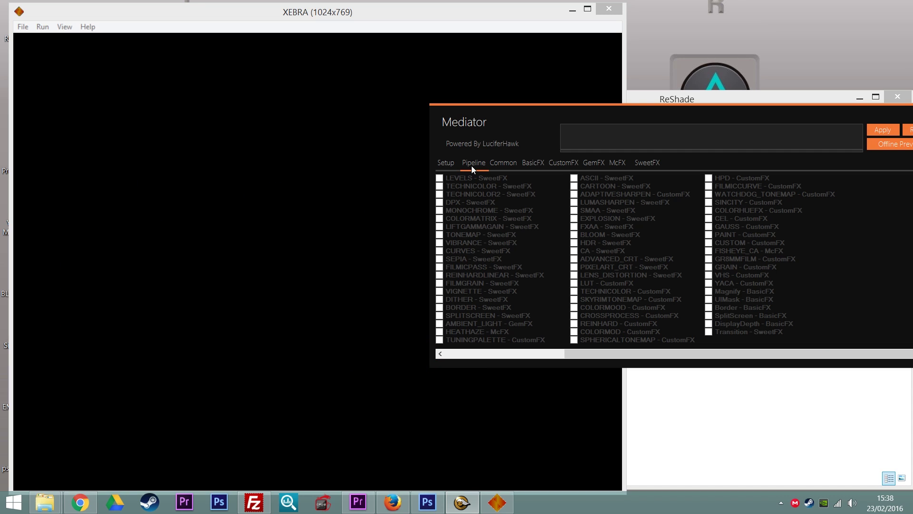
{"action": "left_click", "coordinate": [632, 219]}
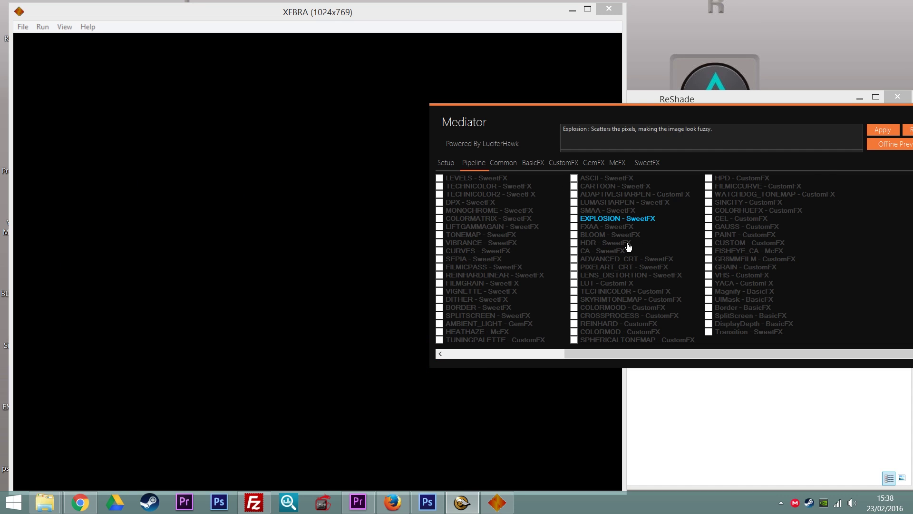
{"action": "left_click", "coordinate": [744, 259]}
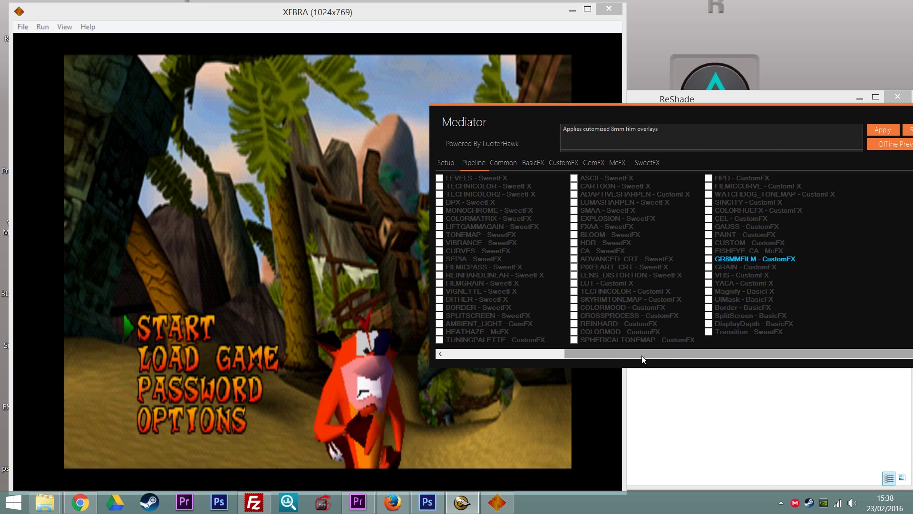
{"action": "left_click_drag", "start_coordinate": [603, 354], "coordinate": [633, 360]}
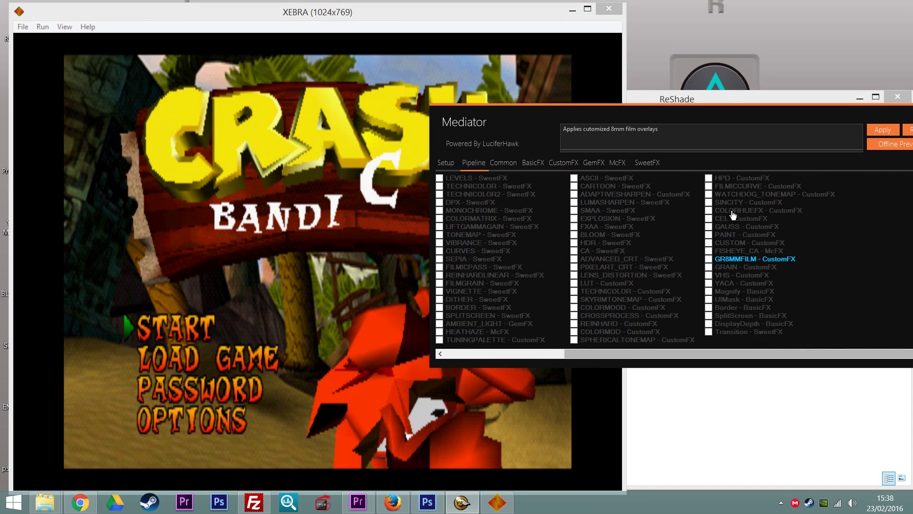
{"action": "left_click_drag", "start_coordinate": [729, 217], "coordinate": [720, 204]}
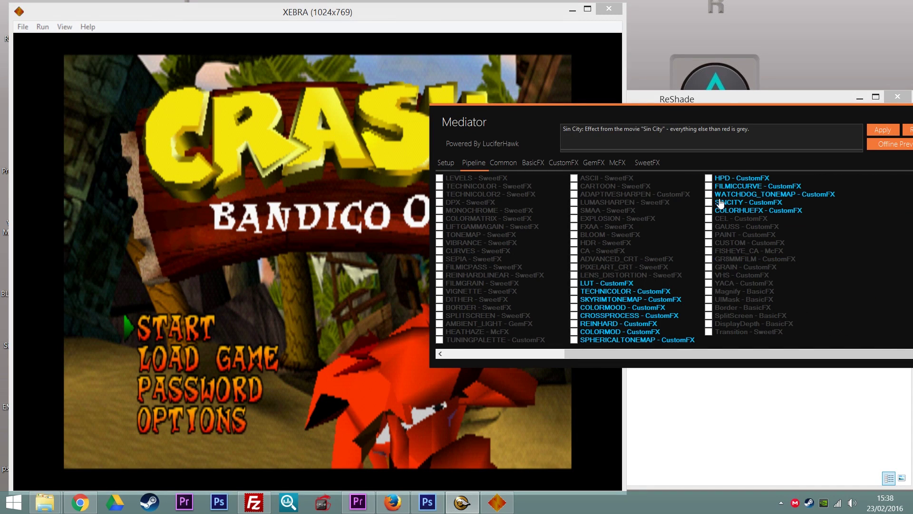
{"action": "left_click", "coordinate": [709, 275]}
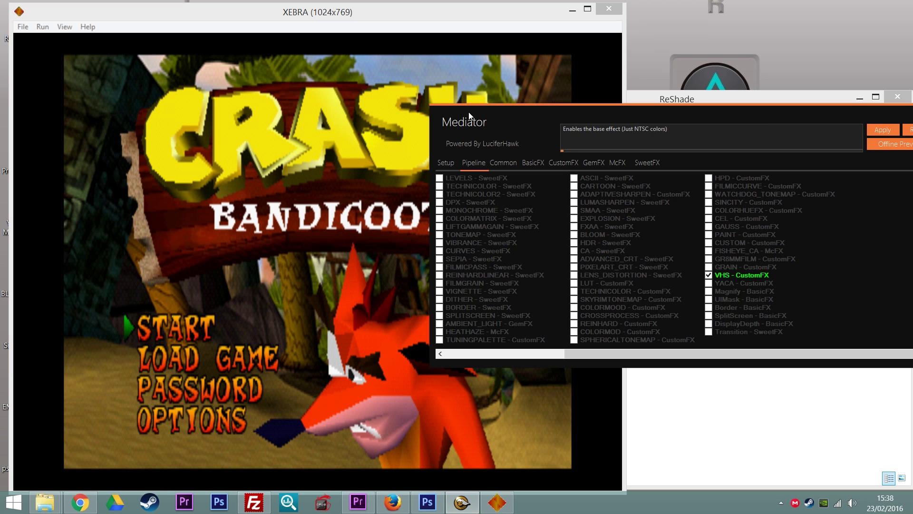
{"action": "left_click", "coordinate": [883, 130]}
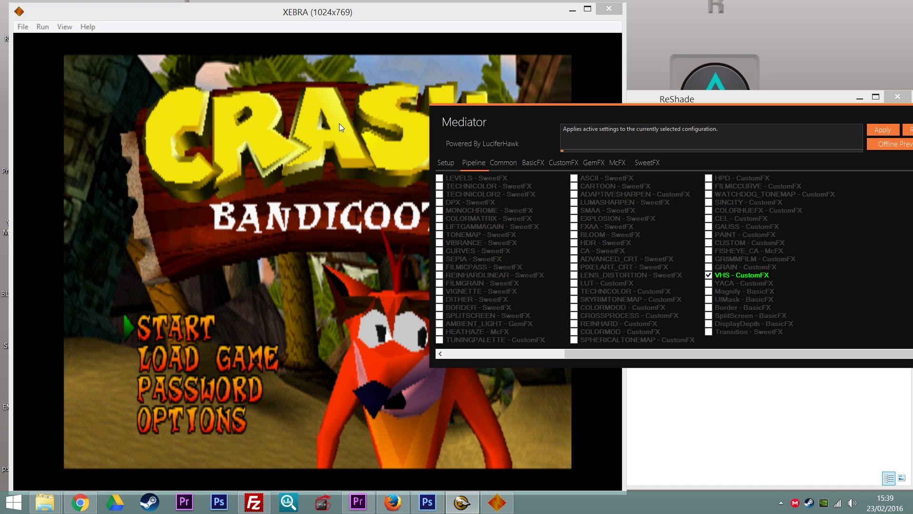
- Start the game from its title screen and permanently push the VHS configuration to the XEBRA application
{"action": "key", "text": "Return"}
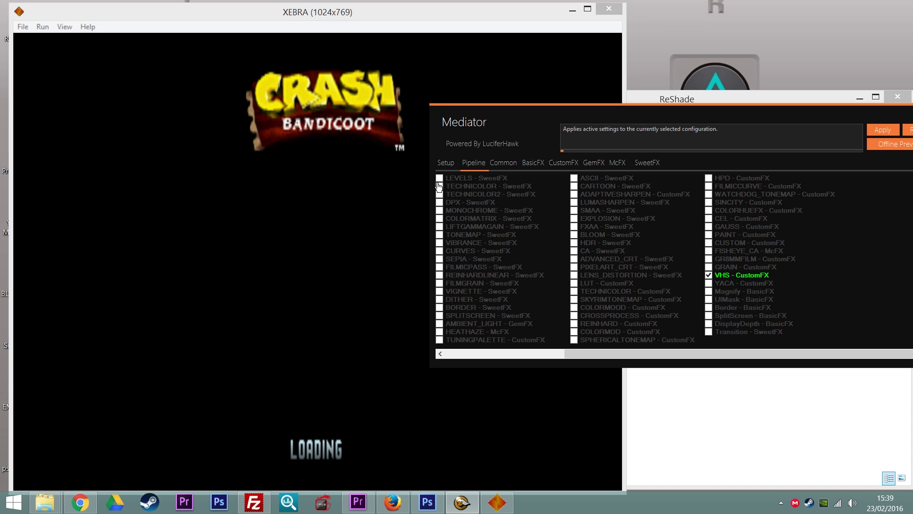
{"action": "left_click", "coordinate": [446, 163]}
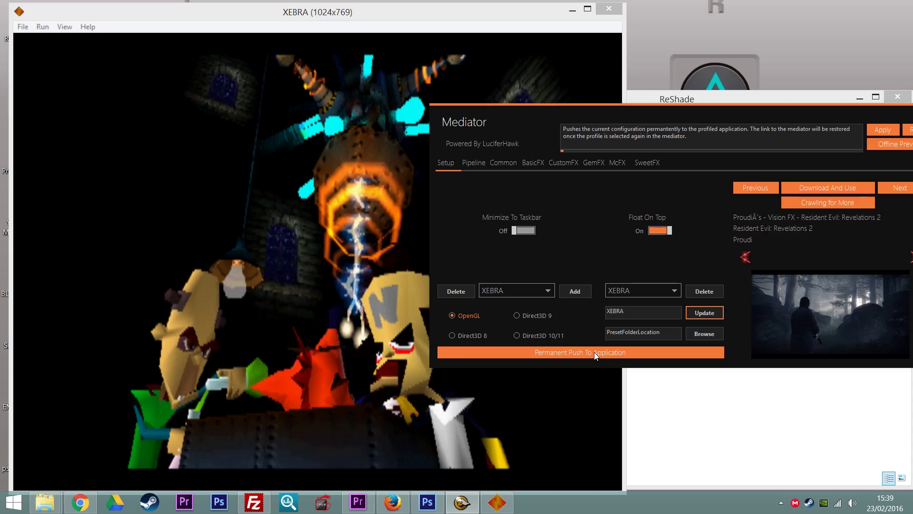
{"action": "left_click", "coordinate": [594, 352]}
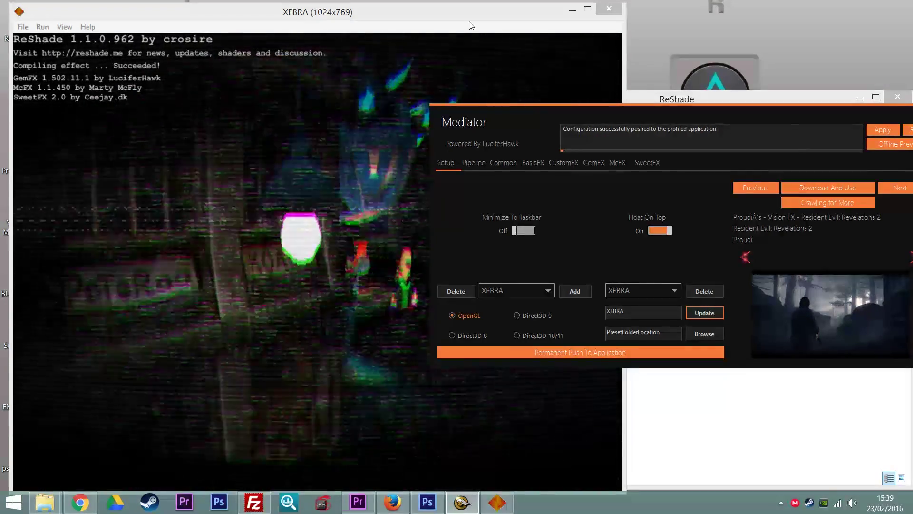
- Move the Mediator window aside to inspect the VHS effect on the running game, and bring it back into view
{"action": "left_click", "coordinate": [465, 12]}
{"action": "left_click_drag", "start_coordinate": [575, 126], "coordinate": [763, 95]}
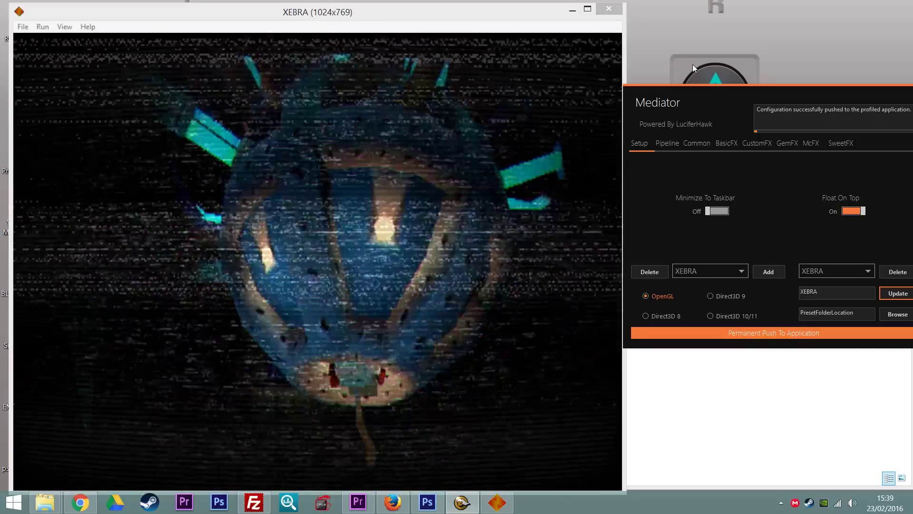
{"action": "left_click_drag", "start_coordinate": [741, 93], "coordinate": [726, 95]}
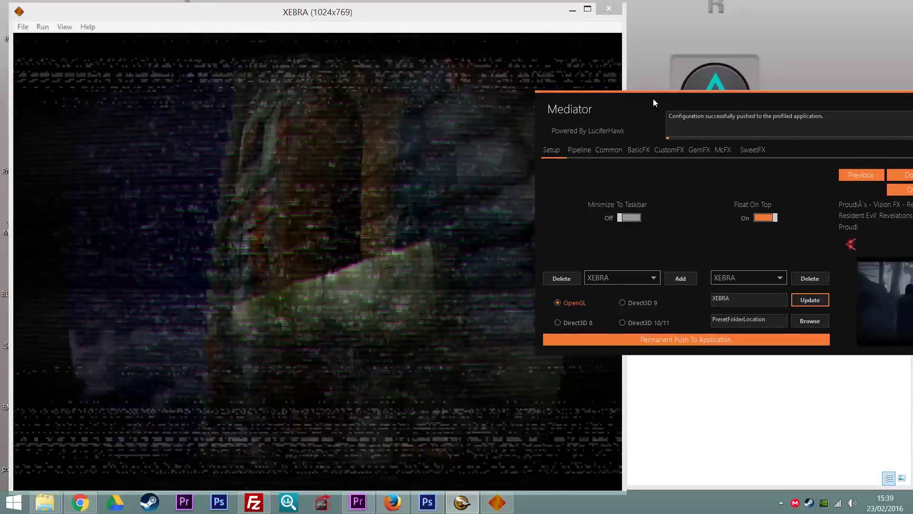
{"action": "left_click_drag", "start_coordinate": [653, 99], "coordinate": [498, 99]}
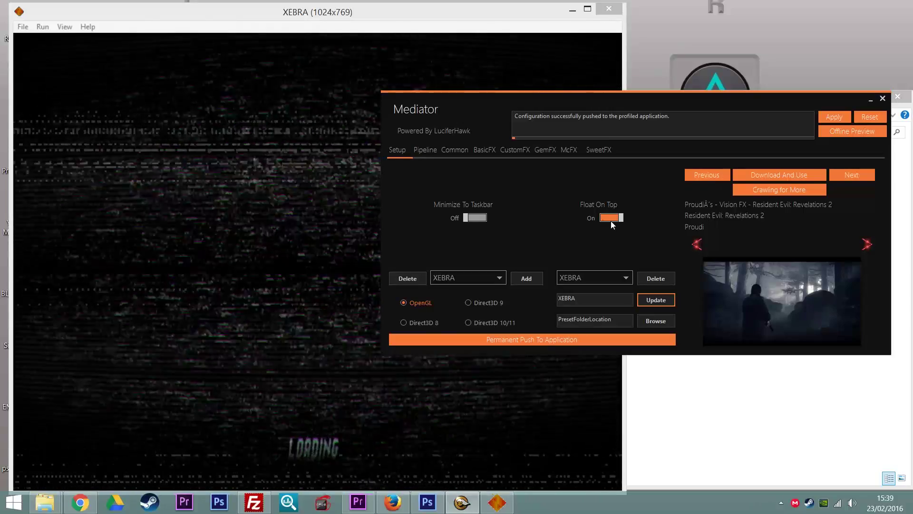
- In the VHS - CustomFX settings, set both bUseVCRDistort and bUseTapeNoise to 0
{"action": "left_click", "coordinate": [431, 149]}
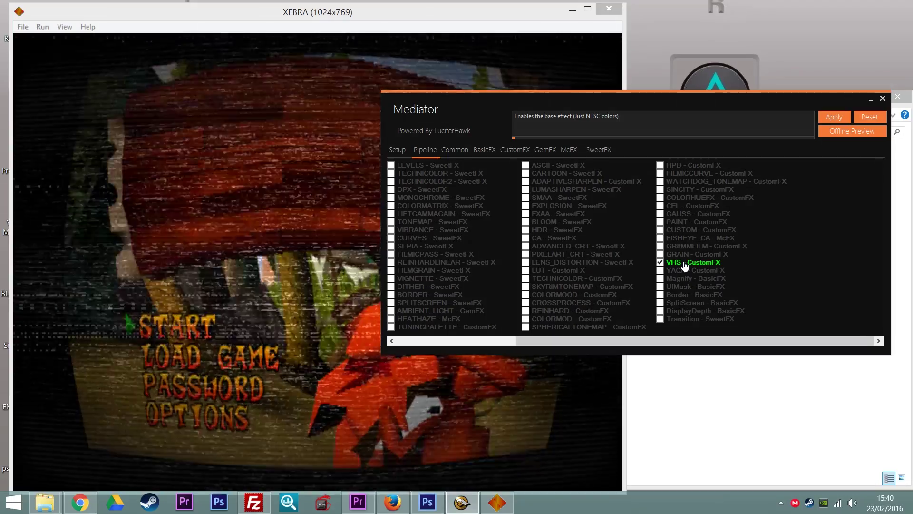
{"action": "double_click", "coordinate": [685, 263]}
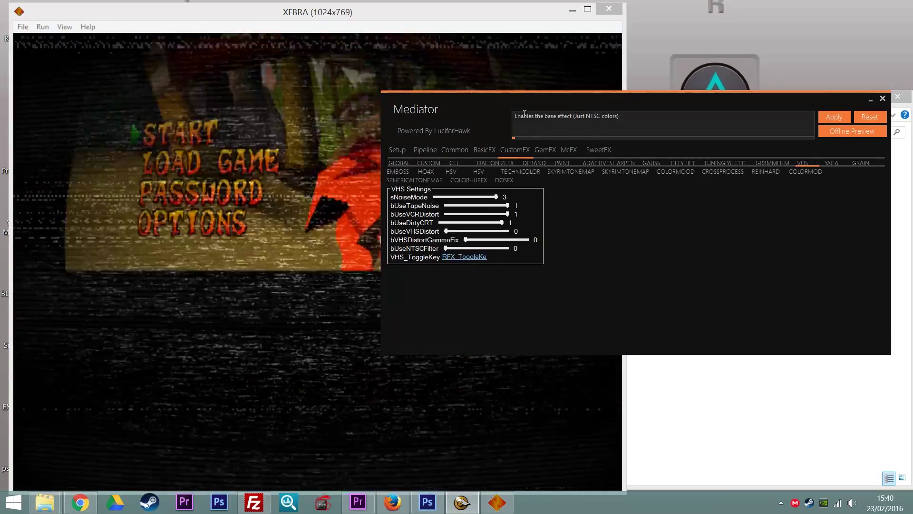
{"action": "left_click_drag", "start_coordinate": [525, 102], "coordinate": [743, 112]}
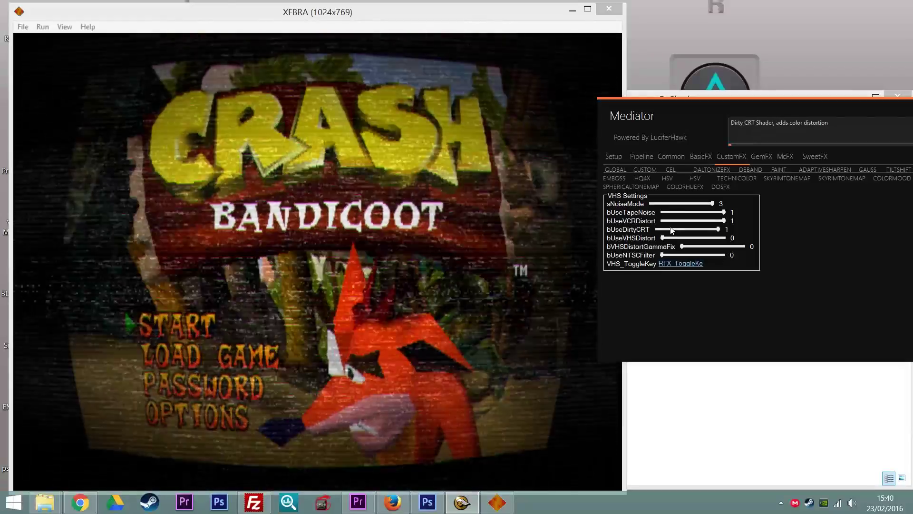
{"action": "left_click", "coordinate": [667, 222]}
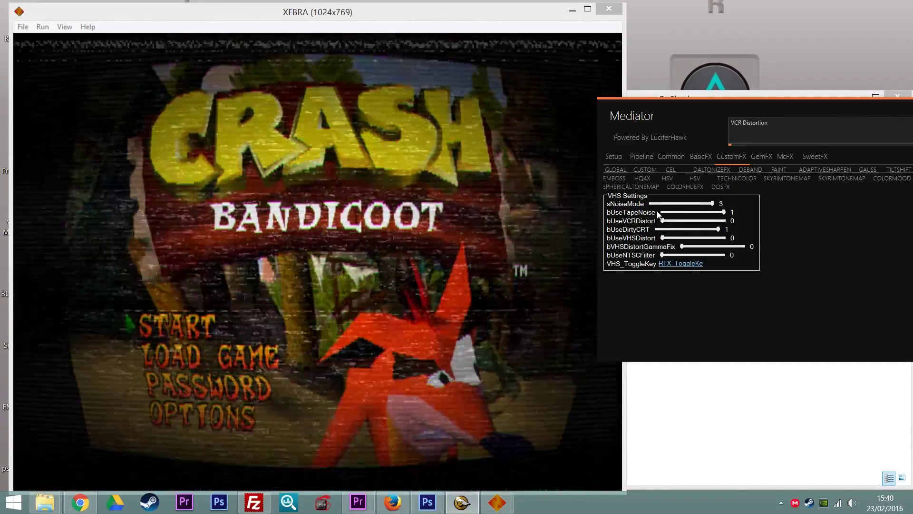
{"action": "left_click", "coordinate": [666, 212]}
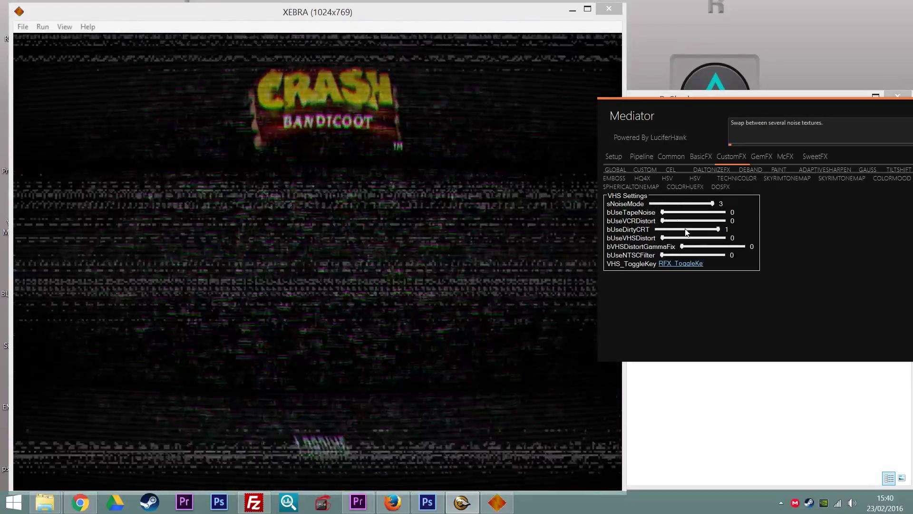
- Apply the changed VHS settings and push them permanently to the XEBRA application
{"action": "left_click_drag", "start_coordinate": [795, 106], "coordinate": [572, 111]}
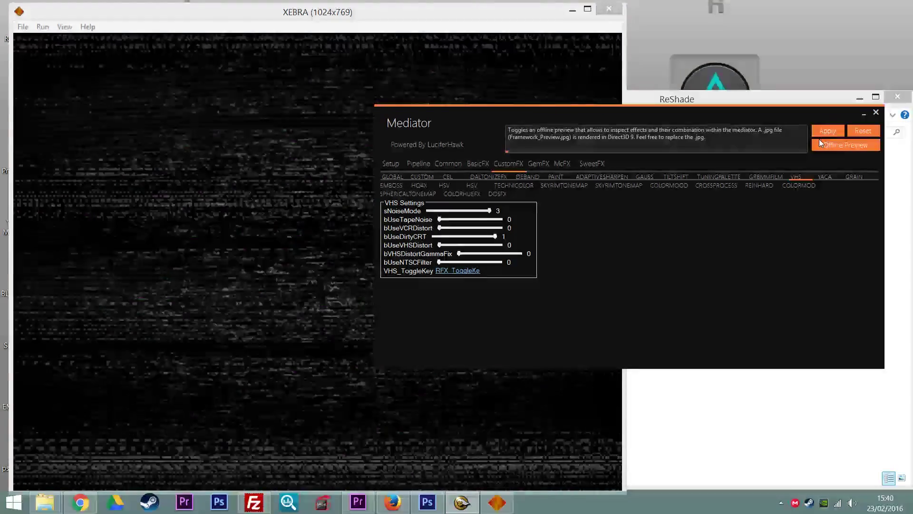
{"action": "left_click", "coordinate": [838, 127]}
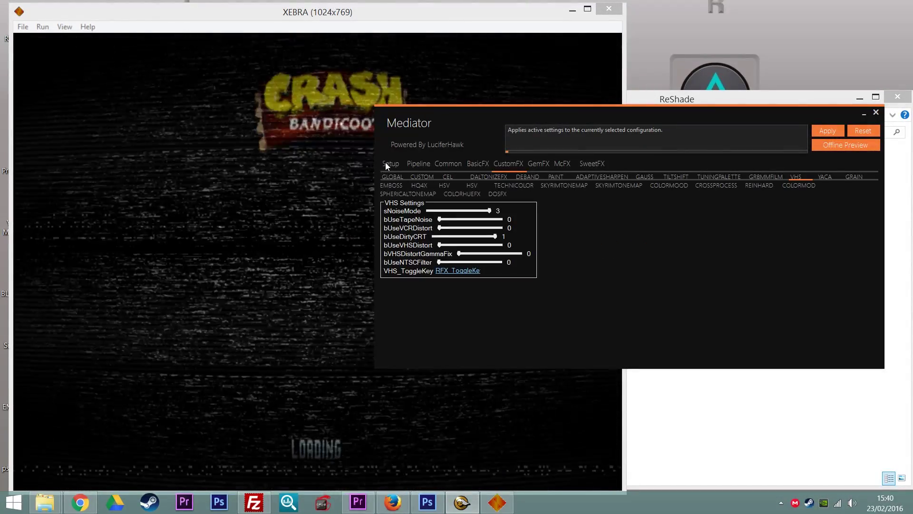
{"action": "left_click", "coordinate": [389, 164]}
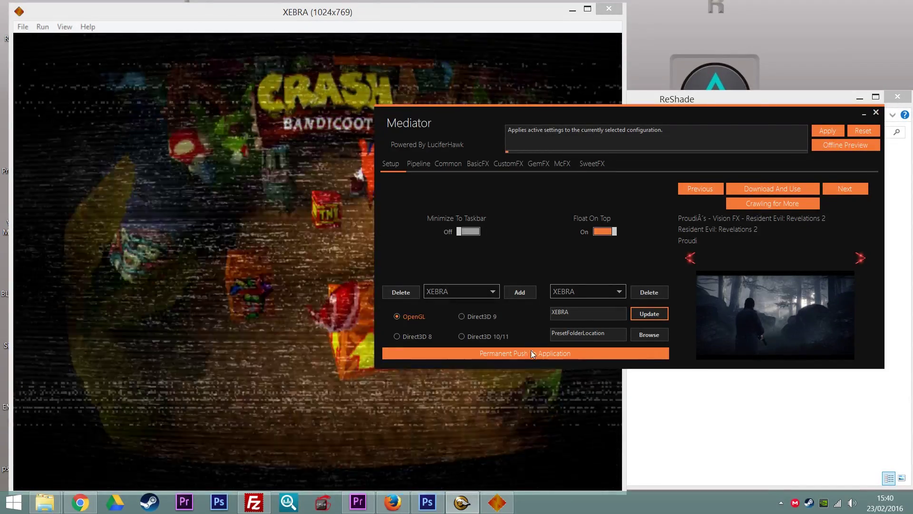
{"action": "left_click", "coordinate": [532, 352]}
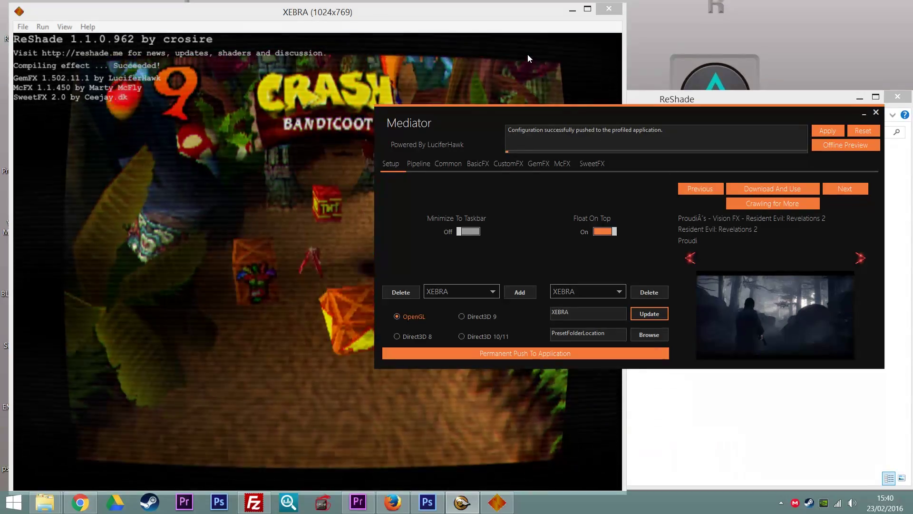
- Maximize the XEBRA window and move Mediator out of the way to view the game
{"action": "double_click", "coordinate": [529, 14]}
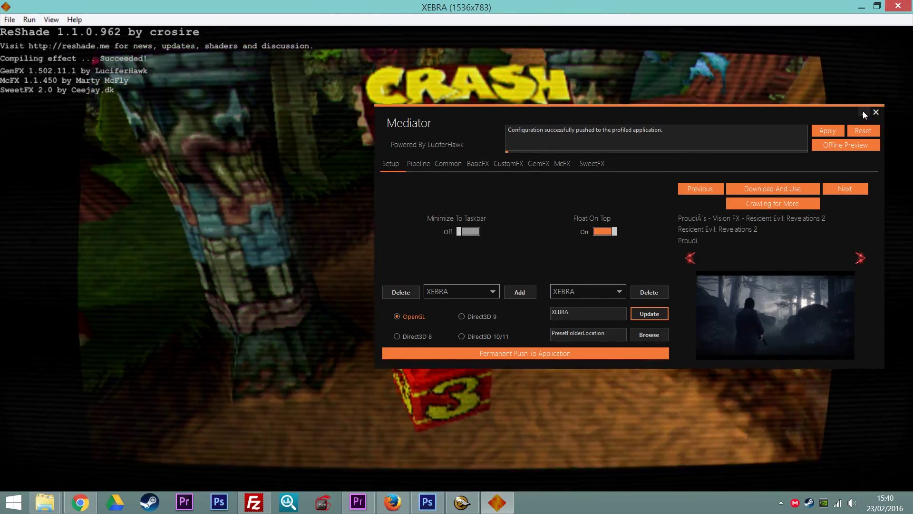
{"action": "left_click_drag", "start_coordinate": [819, 113], "coordinate": [836, 469]}
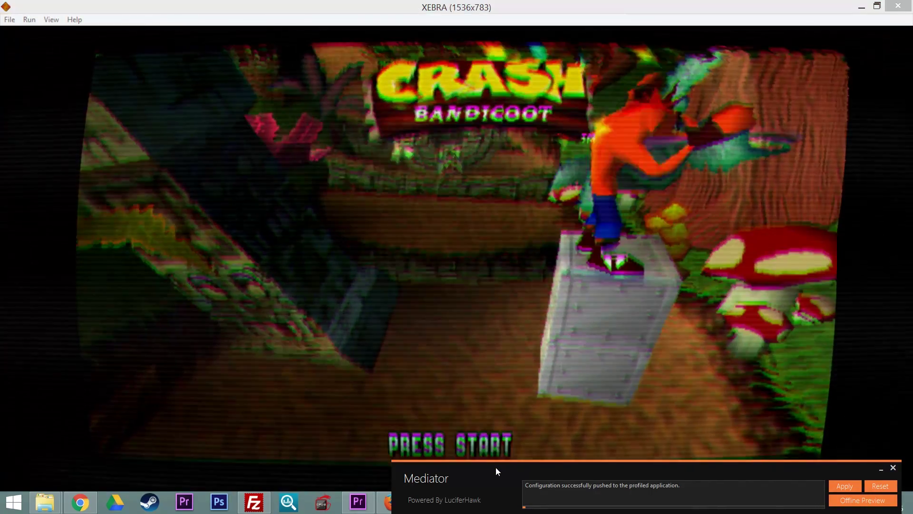
- In Mediator's pipeline, disable VHS - CustomFX and enable BLOOM - GemFX, HQ4X - CustomFX, MOTION_BLUR - GemFX and FXAA - SweetFX
{"action": "left_click_drag", "start_coordinate": [495, 466], "coordinate": [288, 104]}
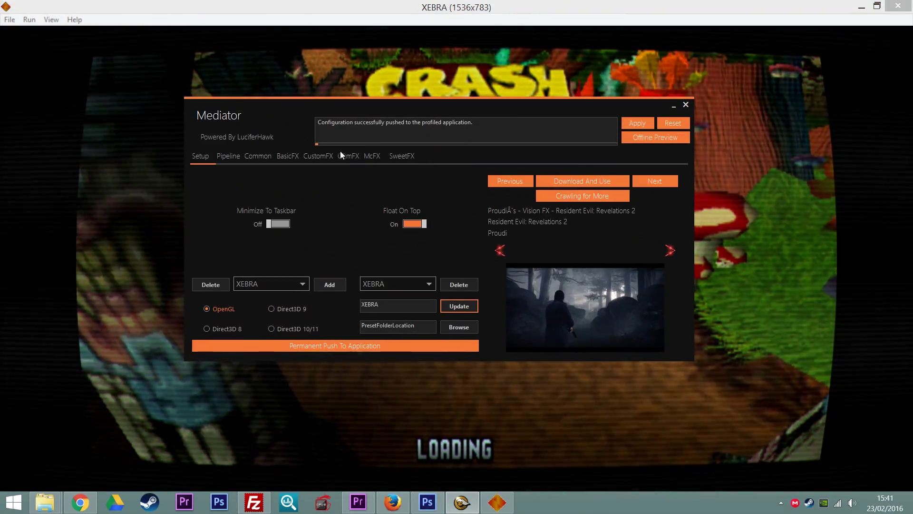
{"action": "left_click", "coordinate": [408, 154]}
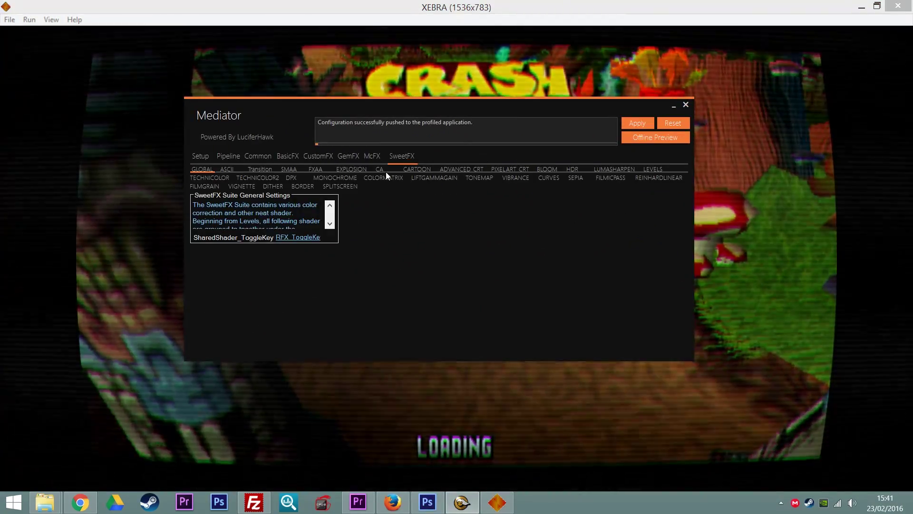
{"action": "left_click", "coordinate": [233, 156]}
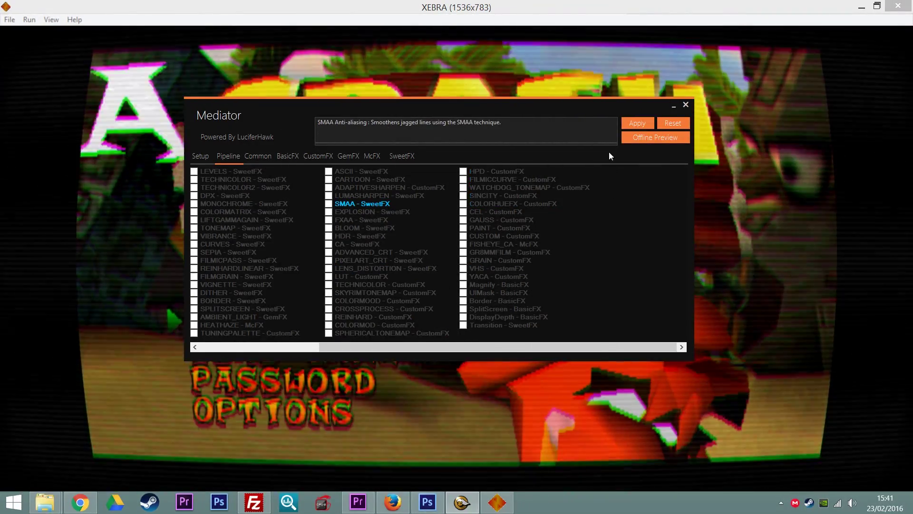
{"action": "left_click_drag", "start_coordinate": [577, 107], "coordinate": [653, 88]}
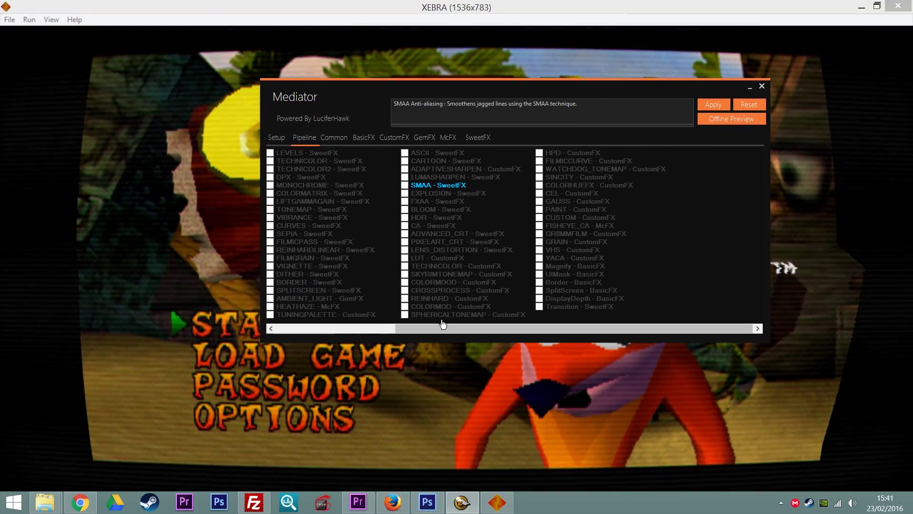
{"action": "left_click_drag", "start_coordinate": [440, 328], "coordinate": [327, 330]}
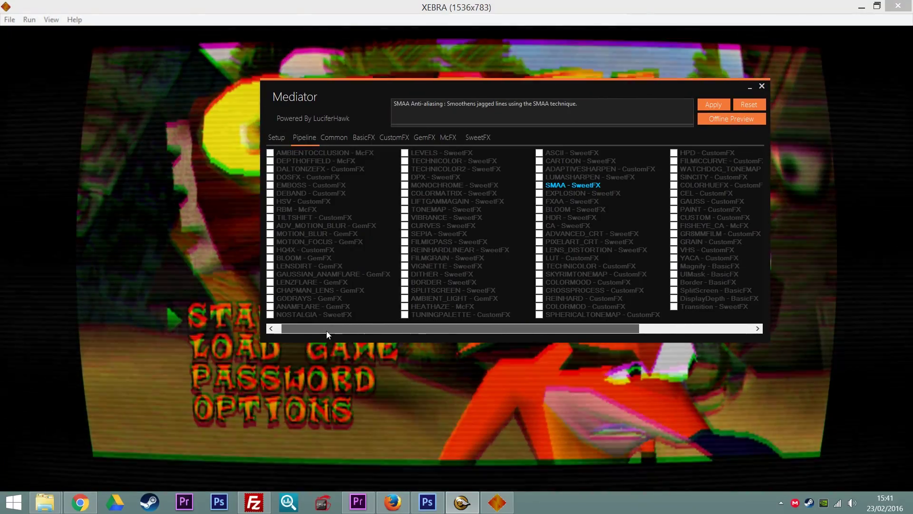
{"action": "left_click", "coordinate": [271, 258]}
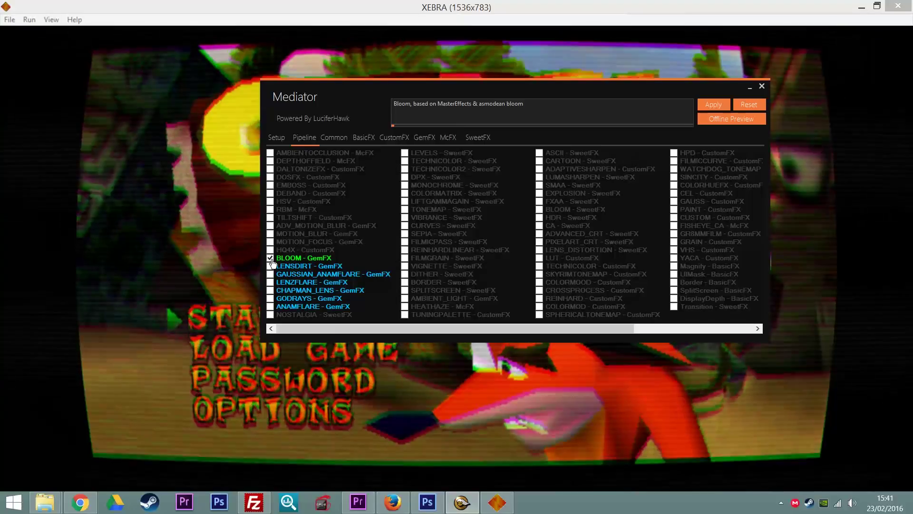
{"action": "left_click", "coordinate": [424, 266]}
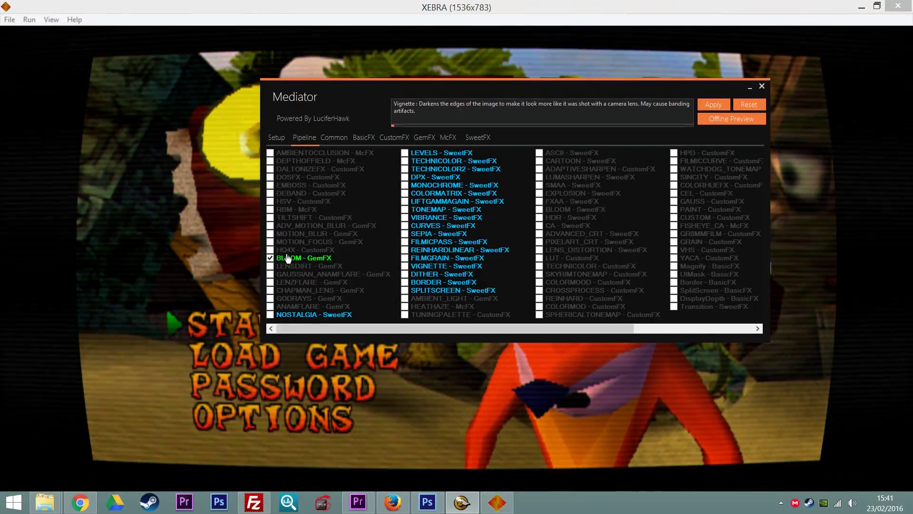
{"action": "left_click", "coordinate": [270, 250]}
{"action": "left_click", "coordinate": [335, 234]}
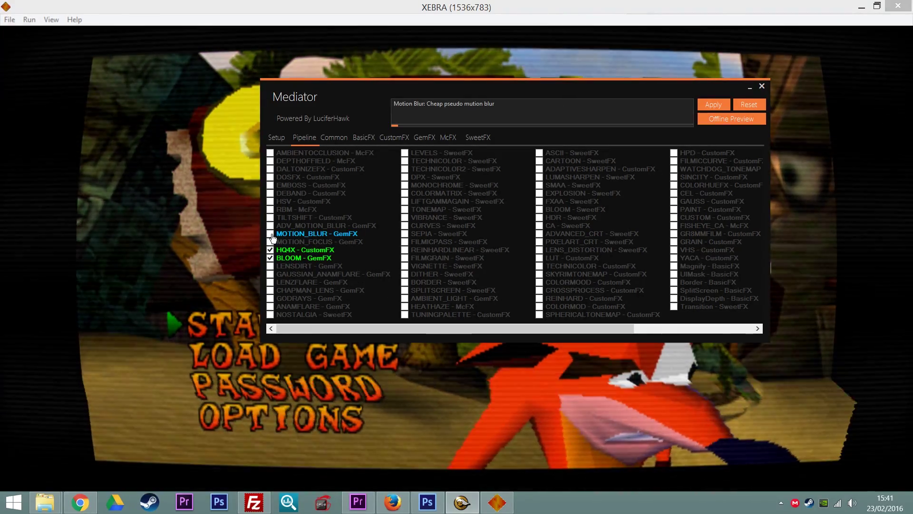
{"action": "left_click", "coordinate": [270, 235]}
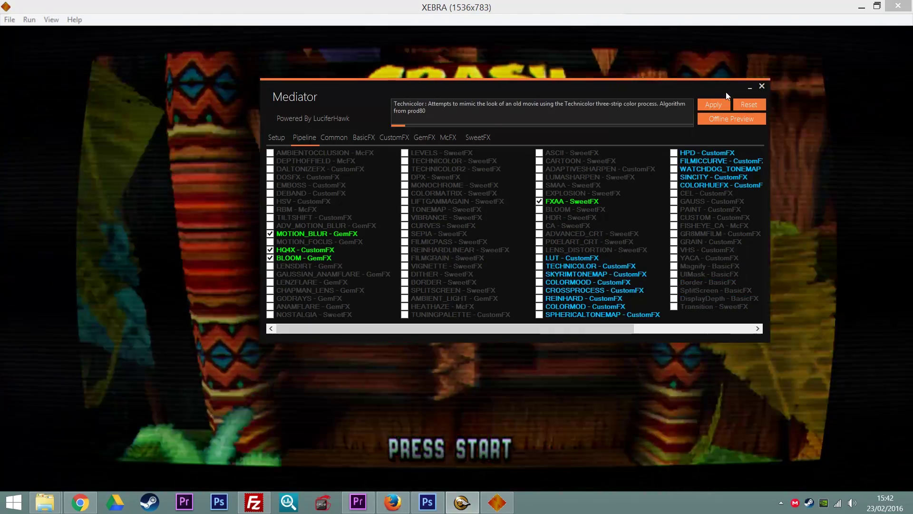
- Apply and permanently push the bloom, HQ4X, motion blur and FXAA configuration, and move Mediator clear of the game
{"action": "left_click", "coordinate": [715, 107]}
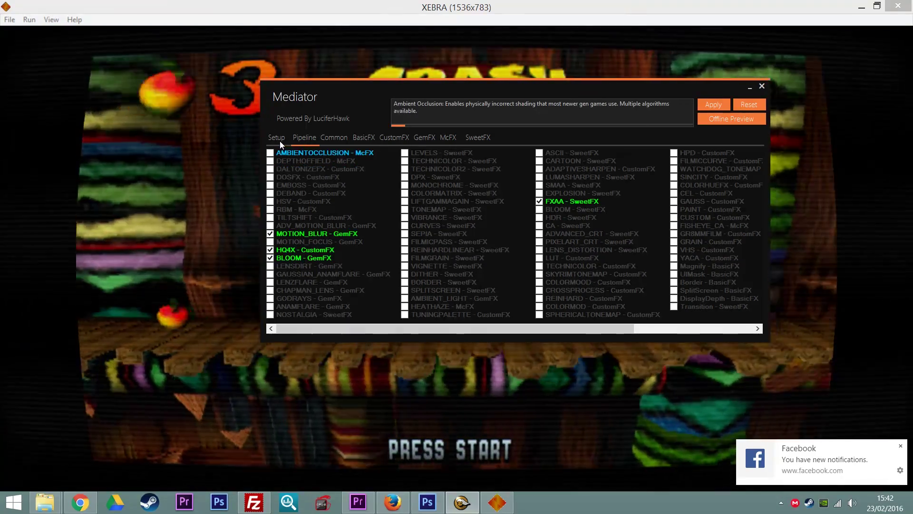
{"action": "left_click", "coordinate": [279, 139]}
{"action": "left_click", "coordinate": [366, 325]}
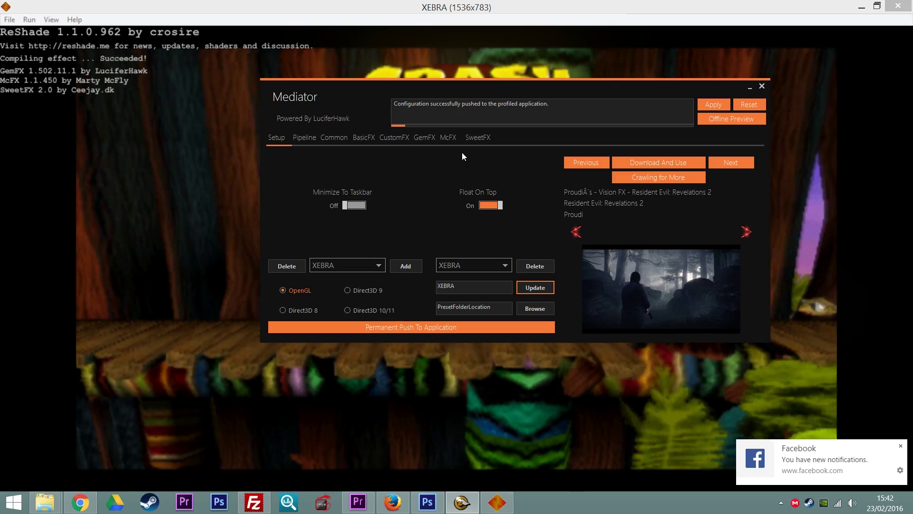
{"action": "left_click_drag", "start_coordinate": [484, 81], "coordinate": [618, 458]}
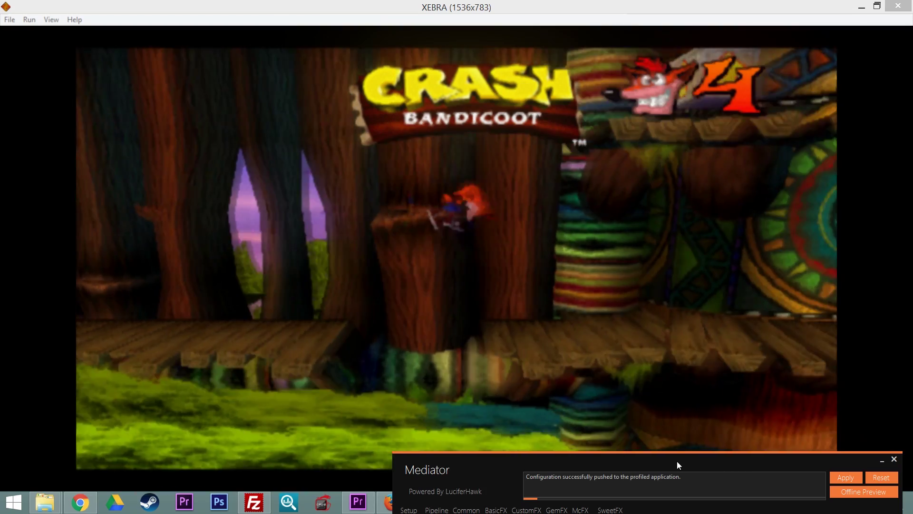
- In Mediator's pipeline, disable MOTION_BLUR - GemFX and BLOOM - GemFX, and enable SMAA - SweetFX and PAINT - CustomFX
{"action": "left_click_drag", "start_coordinate": [677, 461], "coordinate": [607, 129]}
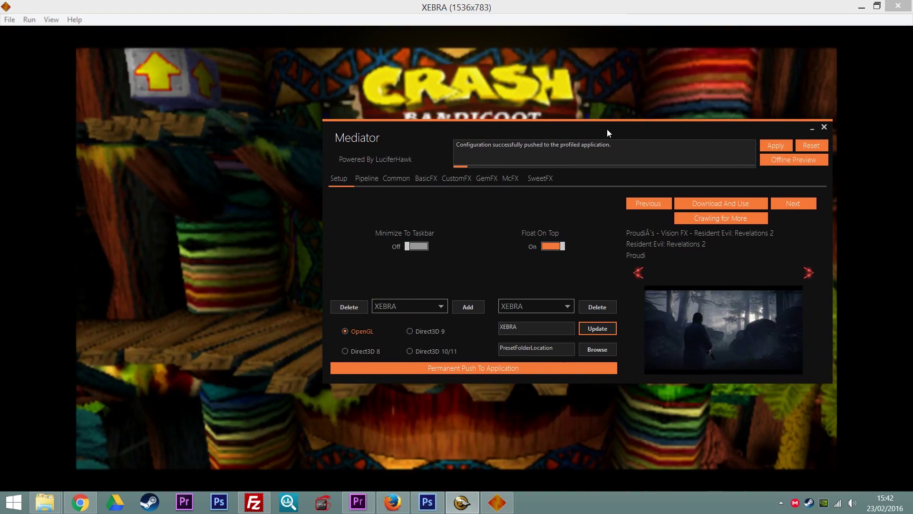
{"action": "left_click", "coordinate": [366, 180]}
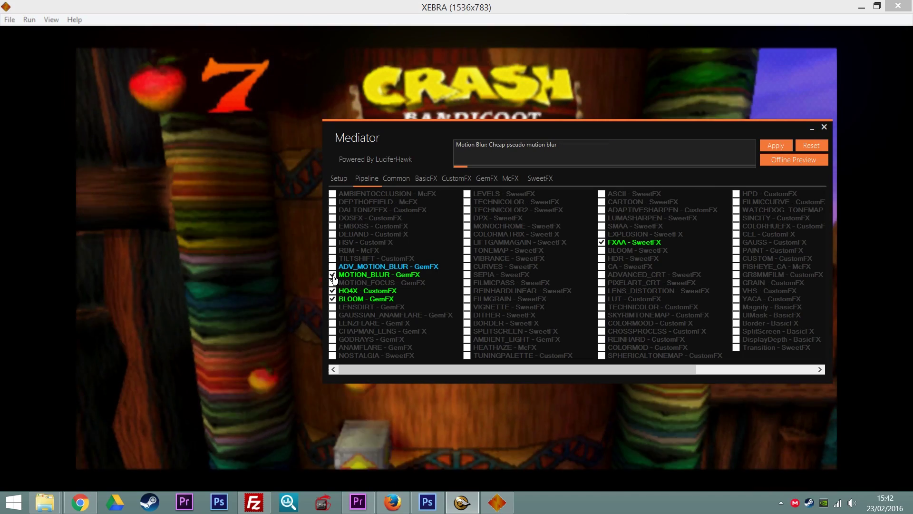
{"action": "left_click", "coordinate": [332, 298]}
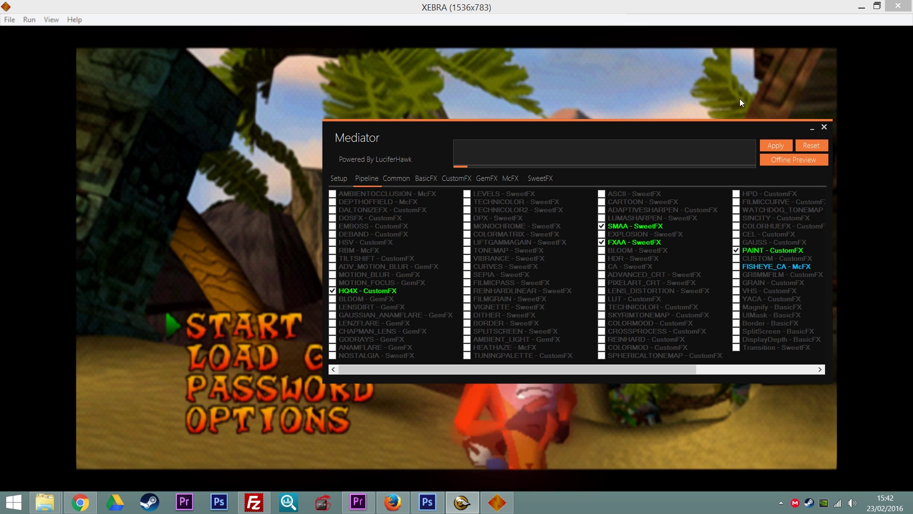
- Apply and permanently push the HQ4X, SMAA, FXAA and PAINT configuration to XEBRA, and move Mediator clear of the game
{"action": "left_click_drag", "start_coordinate": [691, 134], "coordinate": [529, 196]}
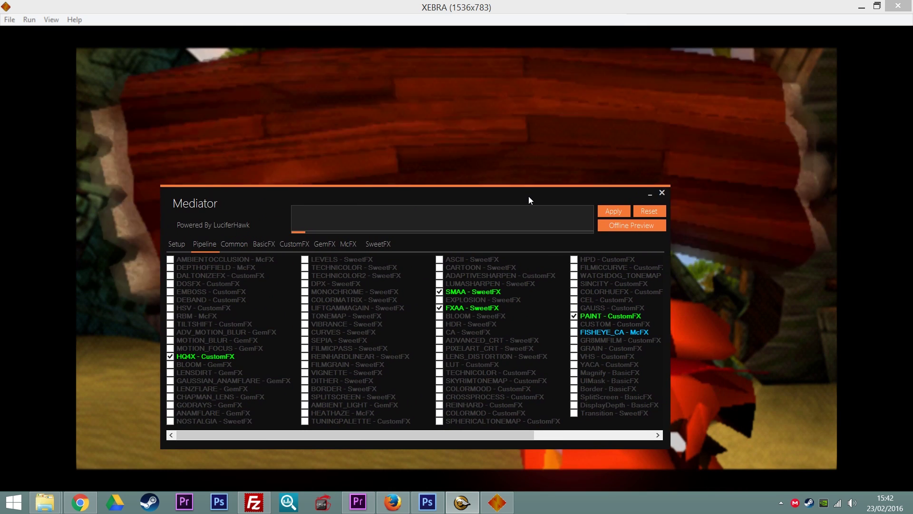
{"action": "left_click", "coordinate": [618, 212]}
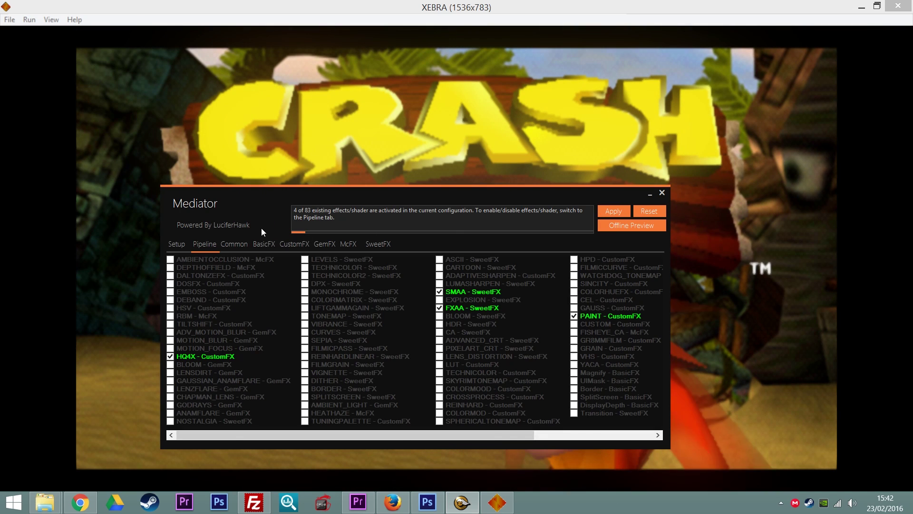
{"action": "left_click", "coordinate": [176, 244]}
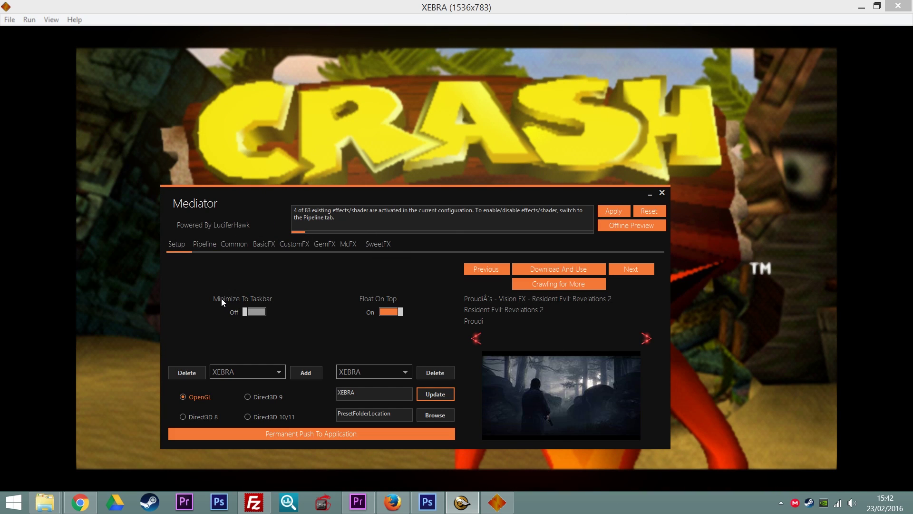
{"action": "left_click", "coordinate": [309, 432]}
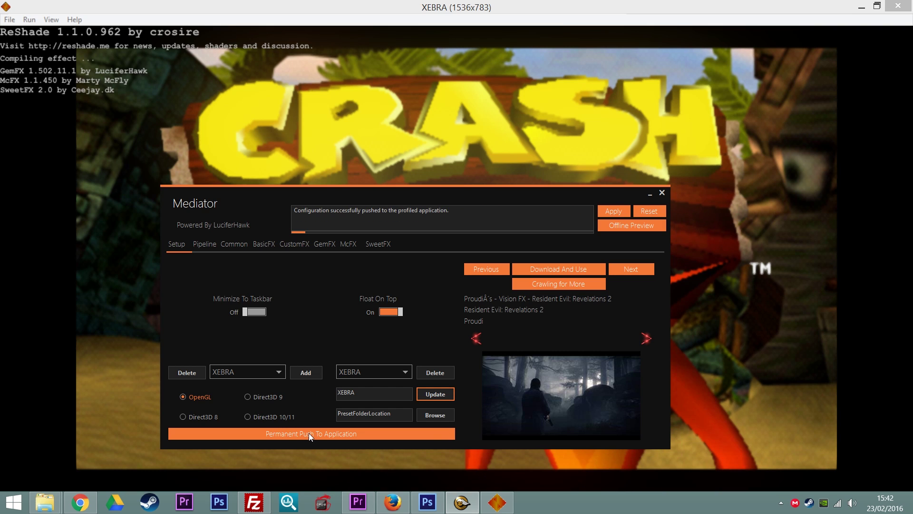
{"action": "left_click_drag", "start_coordinate": [399, 193], "coordinate": [140, 267]}
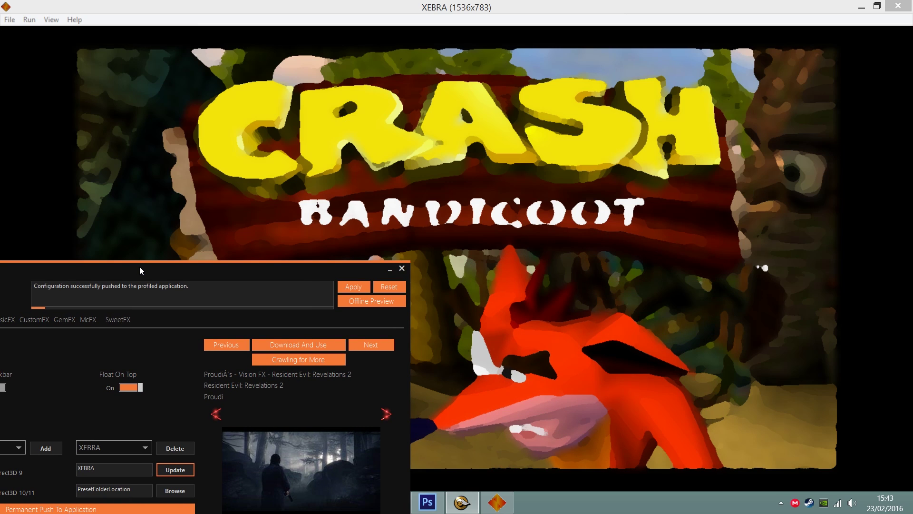
- In the PAINT - CustomFX settings, set PaintRadius to 1 and PaintMethod to 1
{"action": "left_click_drag", "start_coordinate": [149, 271], "coordinate": [554, 142]}
{"action": "left_click", "coordinate": [352, 191]}
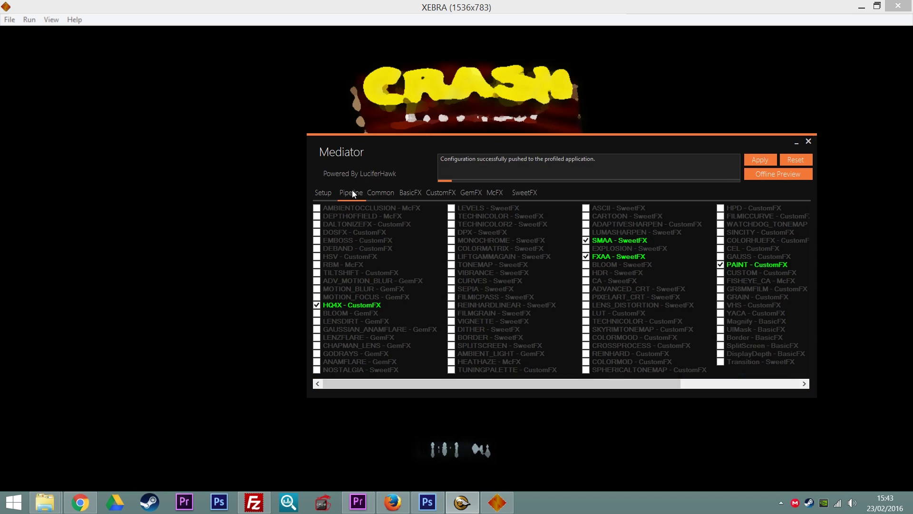
{"action": "double_click", "coordinate": [741, 267]}
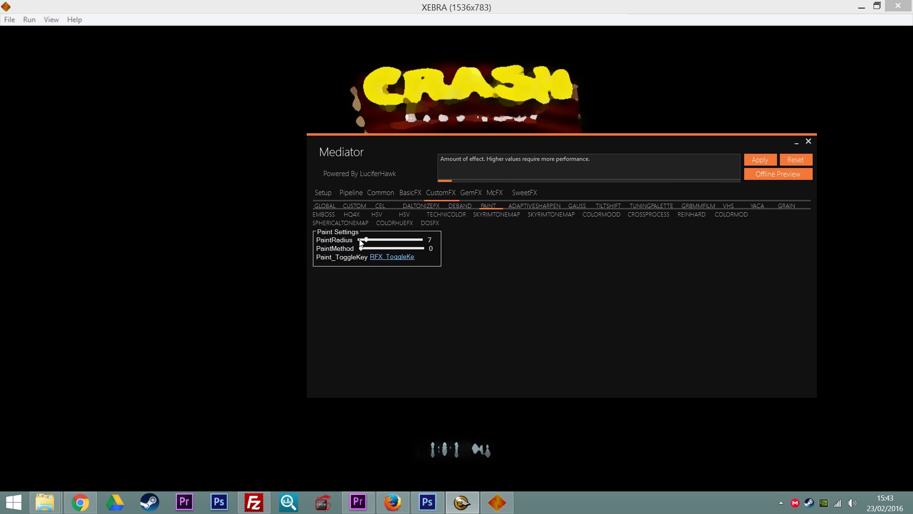
{"action": "left_click_drag", "start_coordinate": [365, 240], "coordinate": [359, 243]}
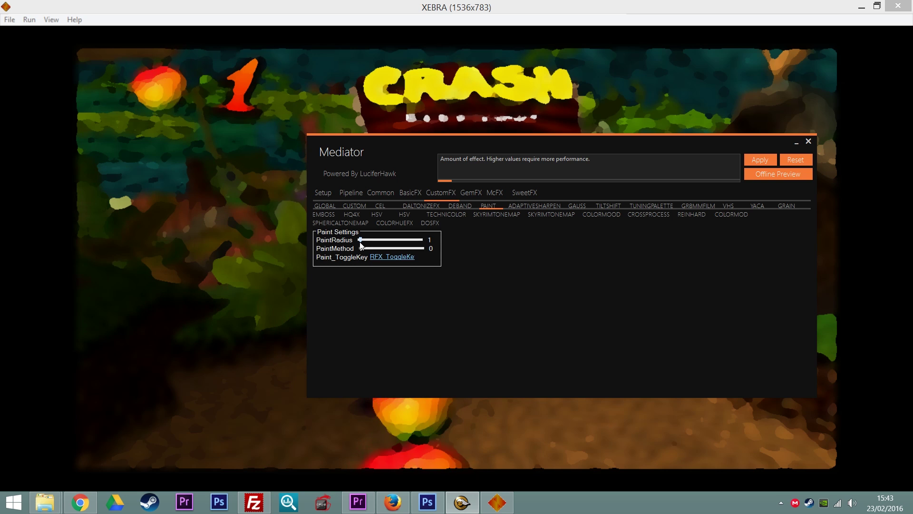
{"action": "left_click", "coordinate": [395, 248]}
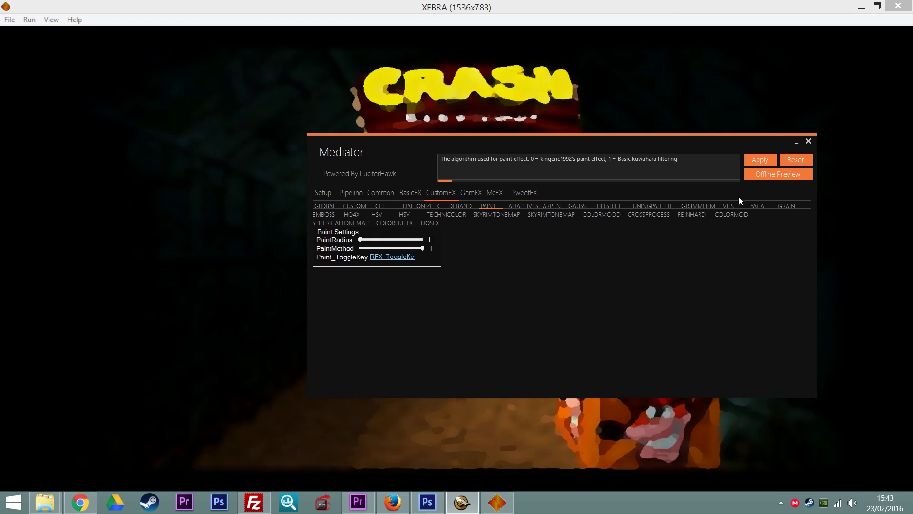
- Apply and permanently push the changed paint settings to XEBRA, moving Mediator aside briefly to view the game
{"action": "left_click", "coordinate": [755, 159]}
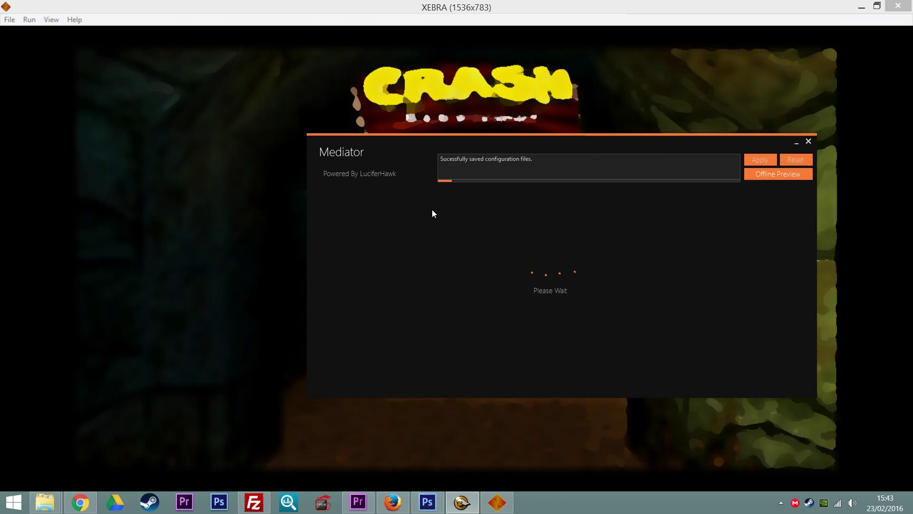
{"action": "left_click", "coordinate": [332, 194]}
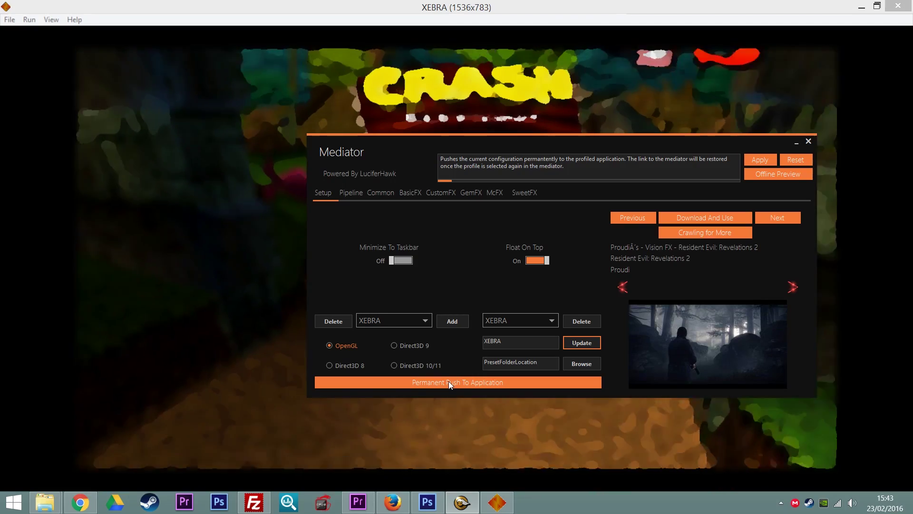
{"action": "left_click", "coordinate": [449, 381]}
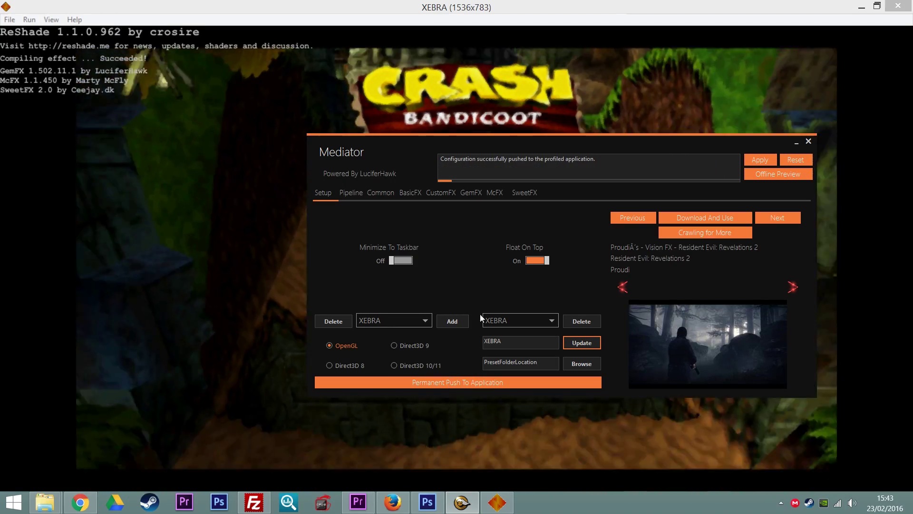
{"action": "left_click_drag", "start_coordinate": [592, 140], "coordinate": [540, 474]}
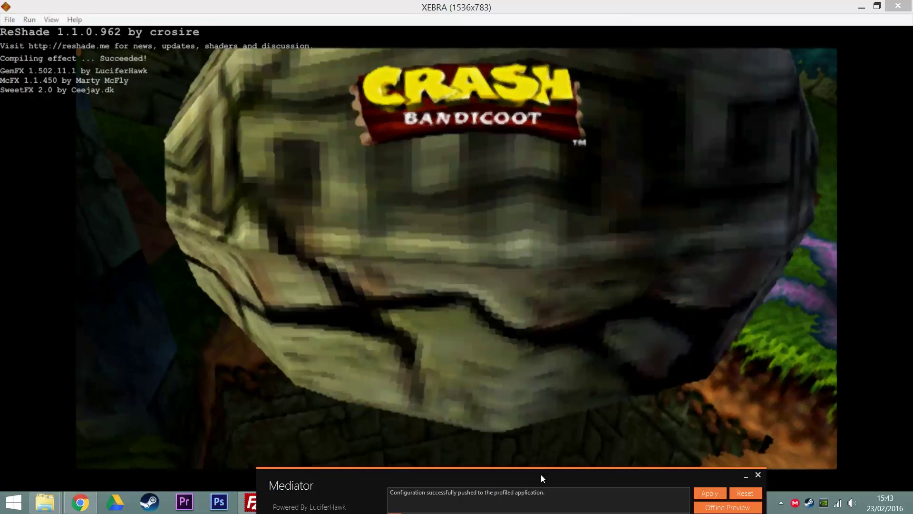
{"action": "left_click_drag", "start_coordinate": [541, 475], "coordinate": [497, 130]}
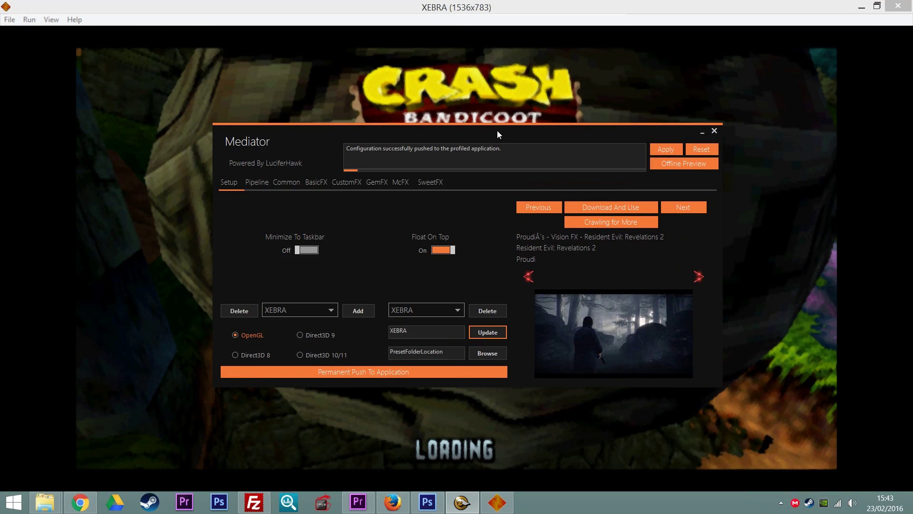
- Minimize Mediator after viewing its effects pipeline, and start a Crash Bandicoot game from the title menu
{"action": "left_click", "coordinate": [249, 179]}
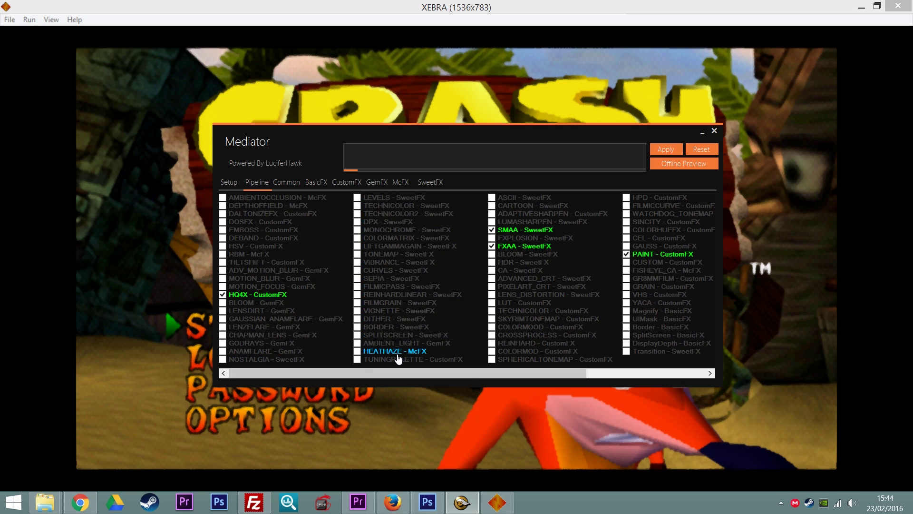
{"action": "left_click_drag", "start_coordinate": [384, 373], "coordinate": [314, 360]}
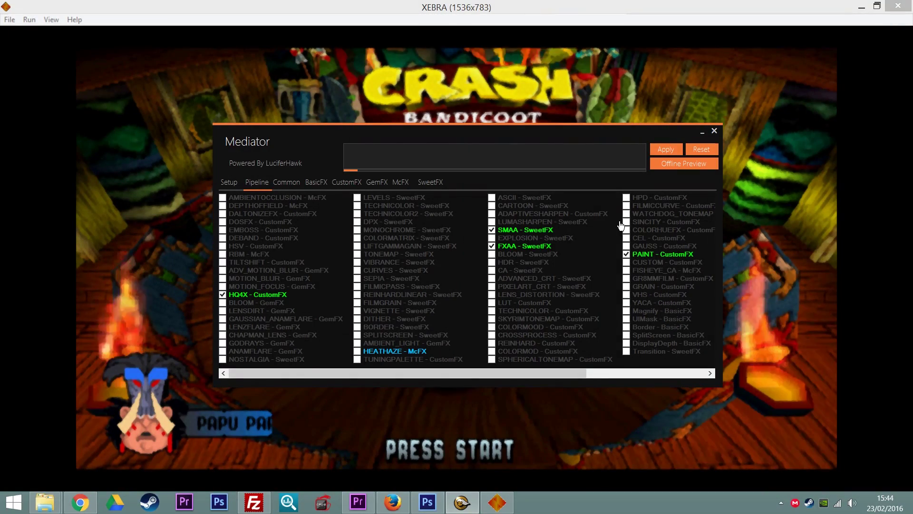
{"action": "left_click", "coordinate": [701, 130]}
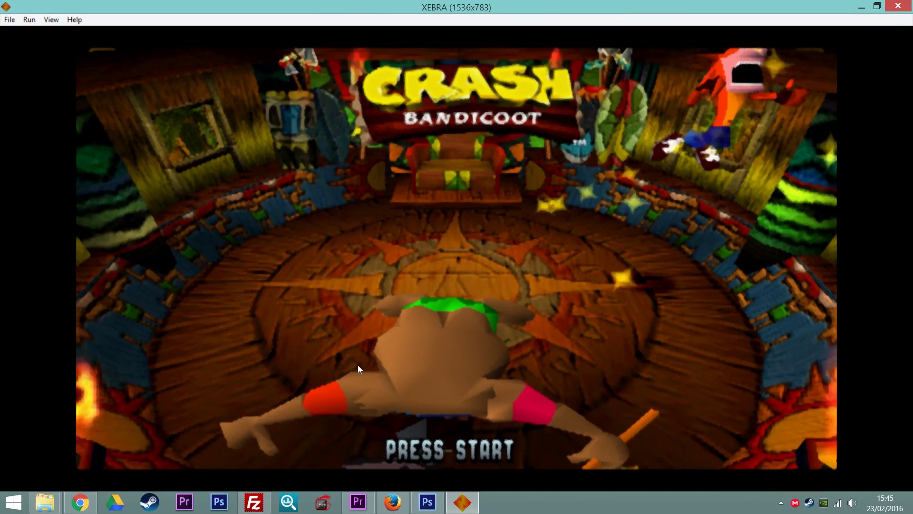
{"action": "key", "text": "Return"}
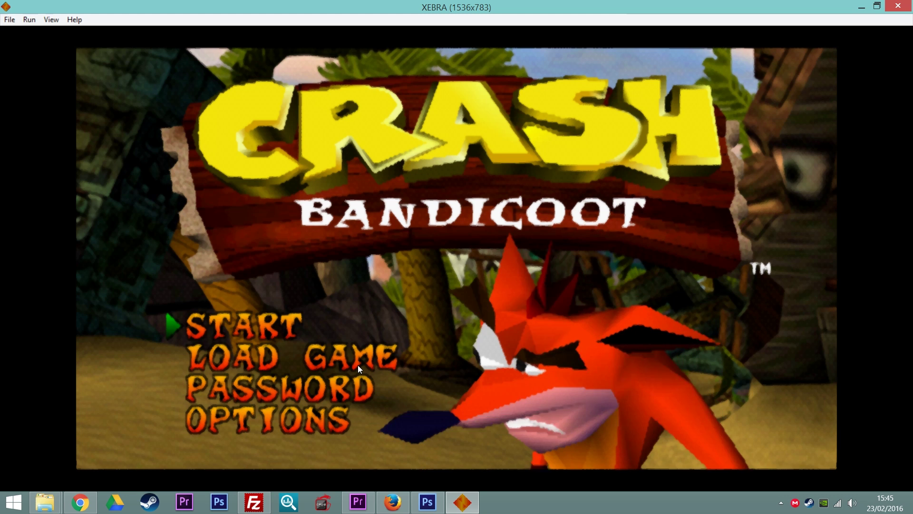
{"action": "key", "text": "Return"}
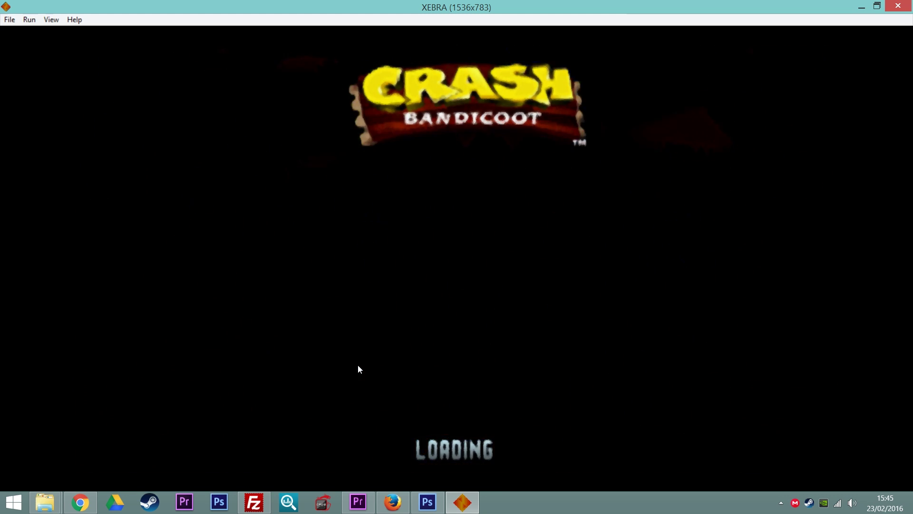